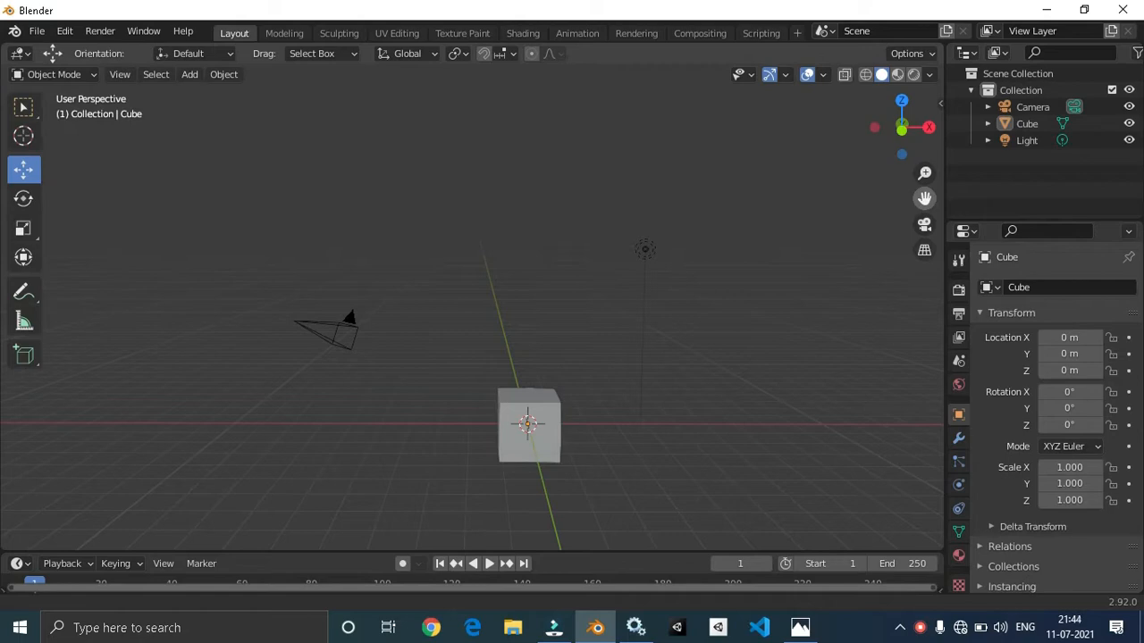
{"action": "middle_click_drag", "start_coordinate": [536, 357], "coordinate": [515, 356], "text": "shift"}
{"action": "mouse_move", "coordinate": [643, 463]}
{"action": "middle_mouse_down"}
{"action": "mouse_move", "coordinate": [615, 476]}
{"action": "mouse_move", "coordinate": [518, 474]}
{"action": "mouse_move", "coordinate": [565, 492]}
{"action": "mouse_move", "coordinate": [660, 479]}
{"action": "middle_mouse_up"}
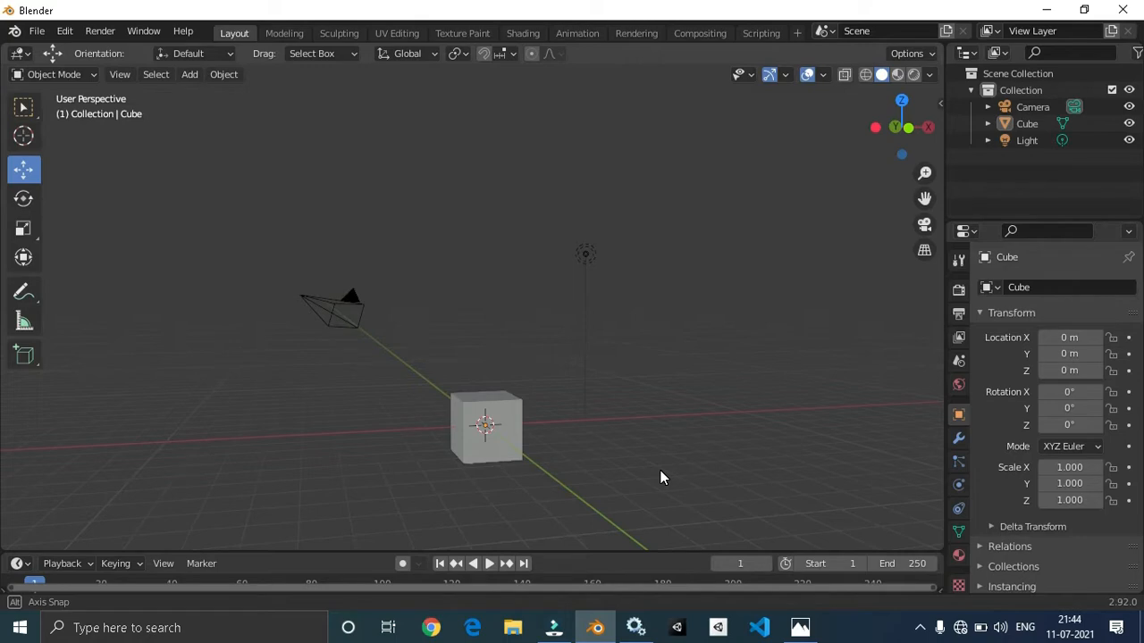
{"action": "middle_click_drag", "start_coordinate": [660, 470], "coordinate": [659, 506]}
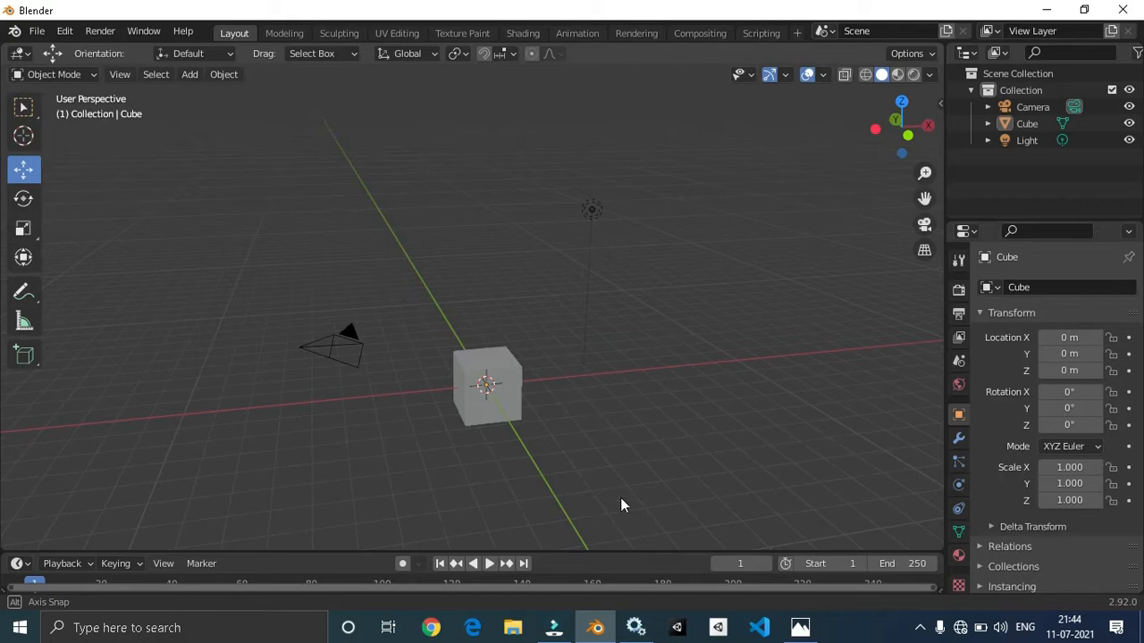
{"action": "middle_click_drag", "start_coordinate": [620, 498], "coordinate": [578, 473]}
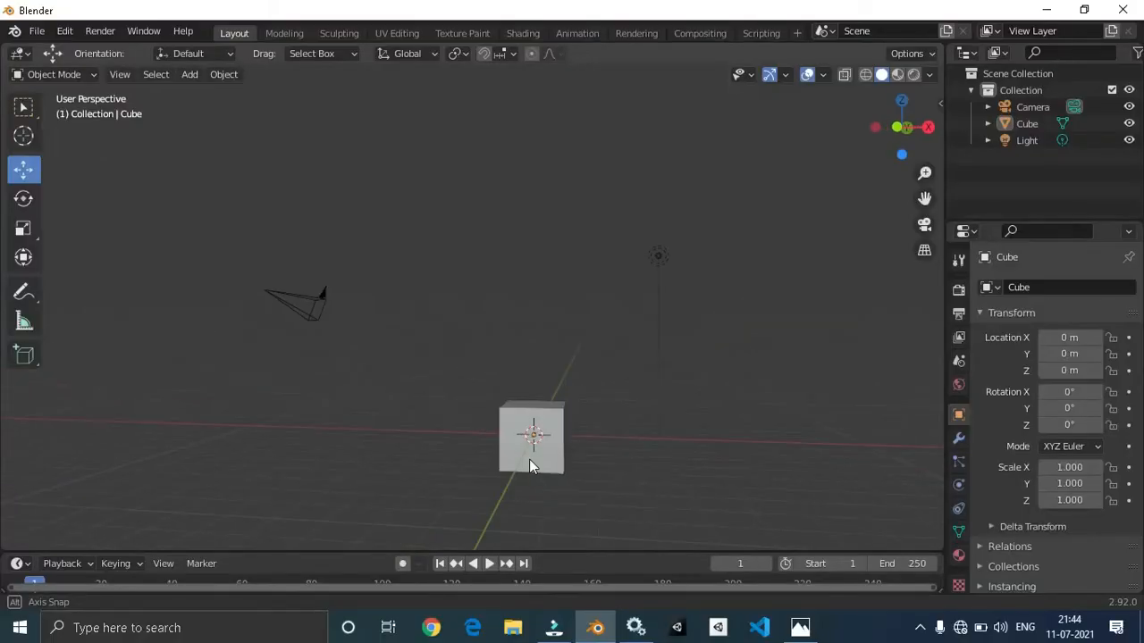
{"action": "middle_click_drag", "start_coordinate": [529, 460], "coordinate": [492, 425]}
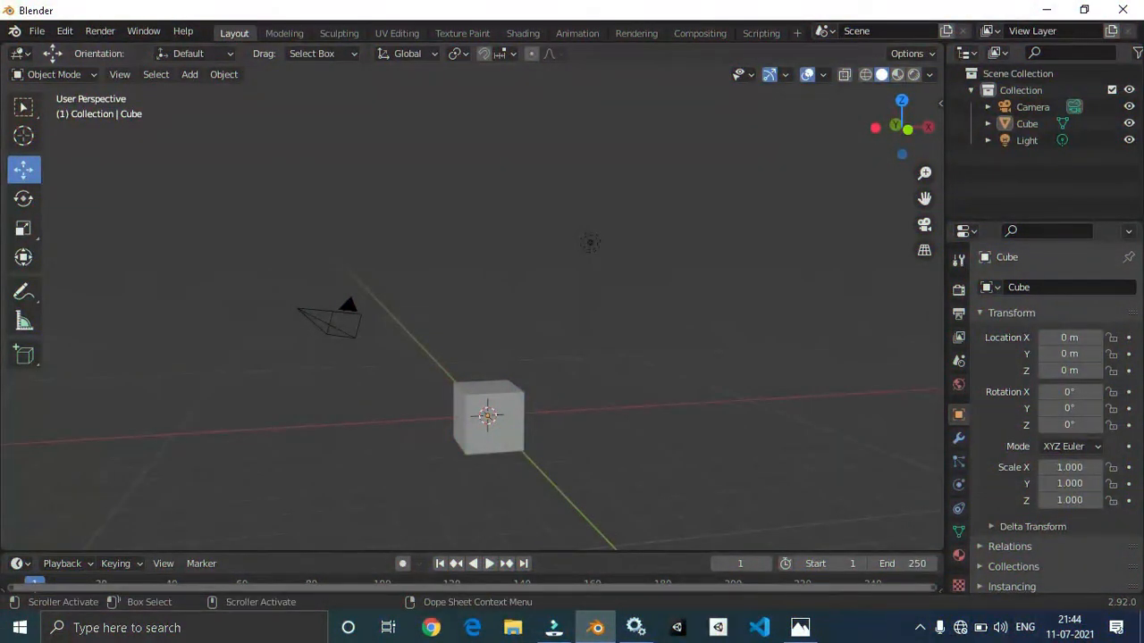
- Switch to Photos and examine the outlined walls, doors and windows in the pubg house.jpg reference picture up close
{"action": "left_click", "coordinate": [800, 629]}
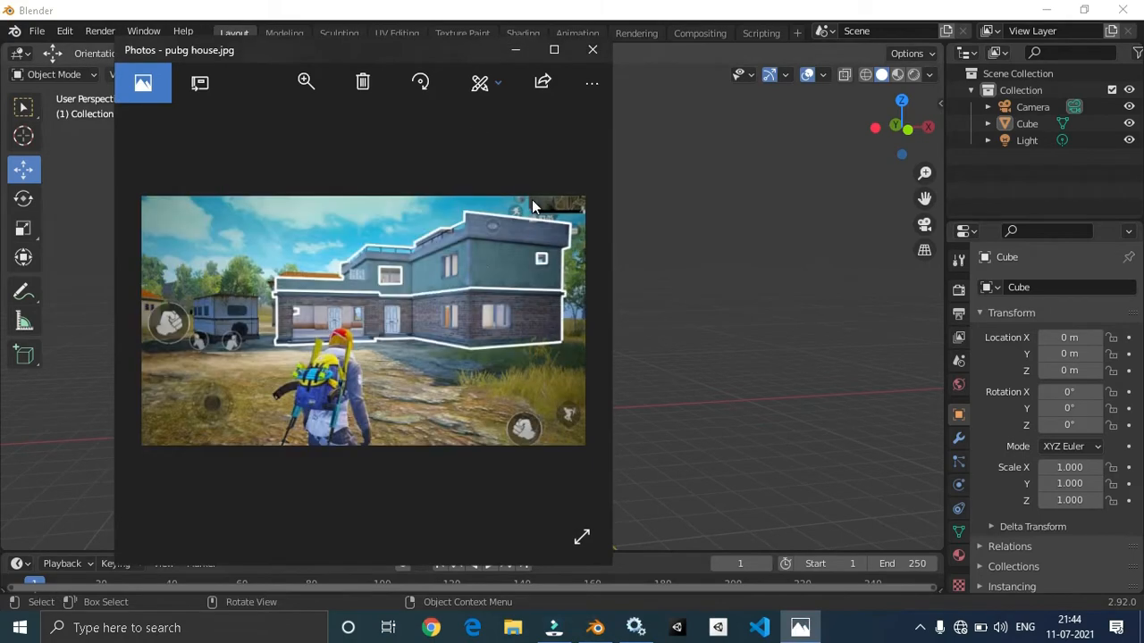
{"action": "key", "text": "Right"}
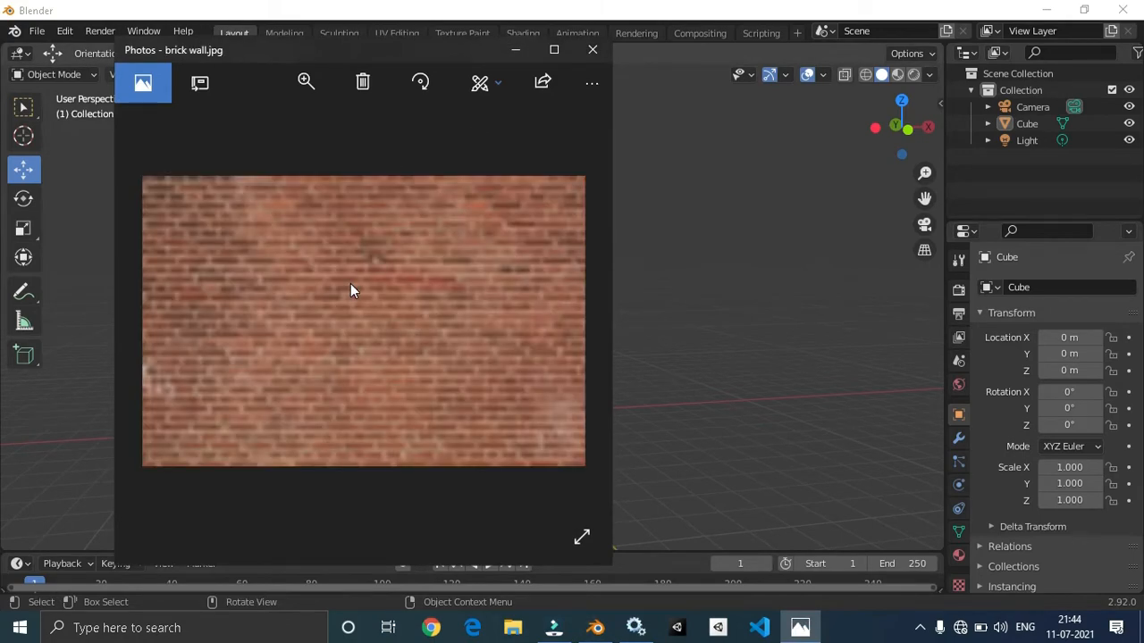
{"action": "key", "text": "Left"}
{"action": "left_click", "coordinate": [308, 83]}
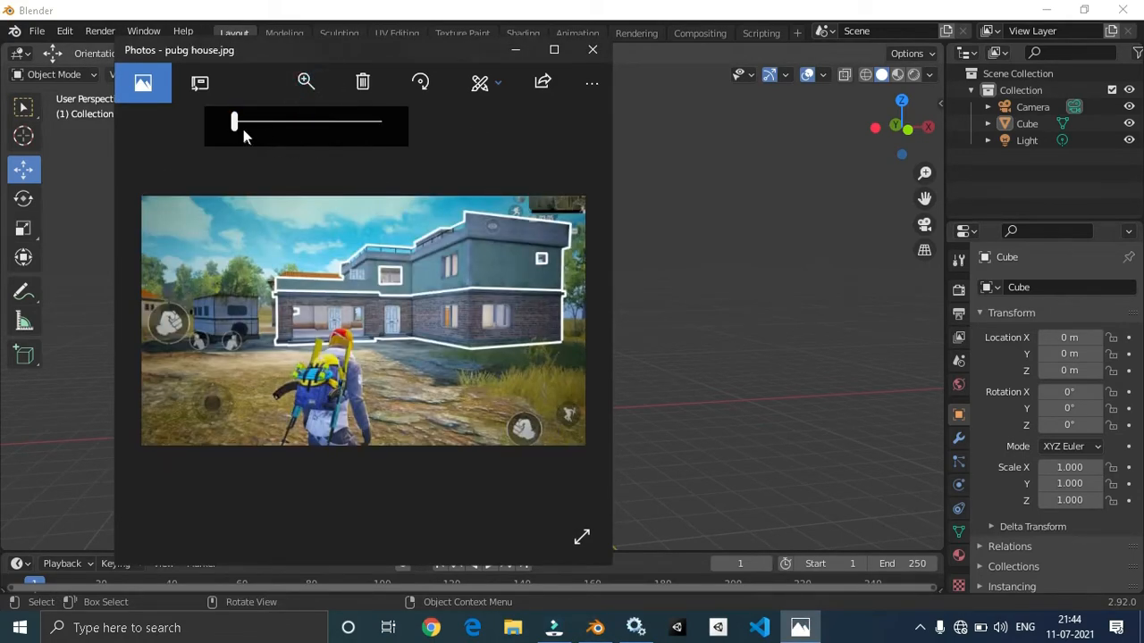
{"action": "left_click_drag", "start_coordinate": [246, 129], "coordinate": [283, 122]}
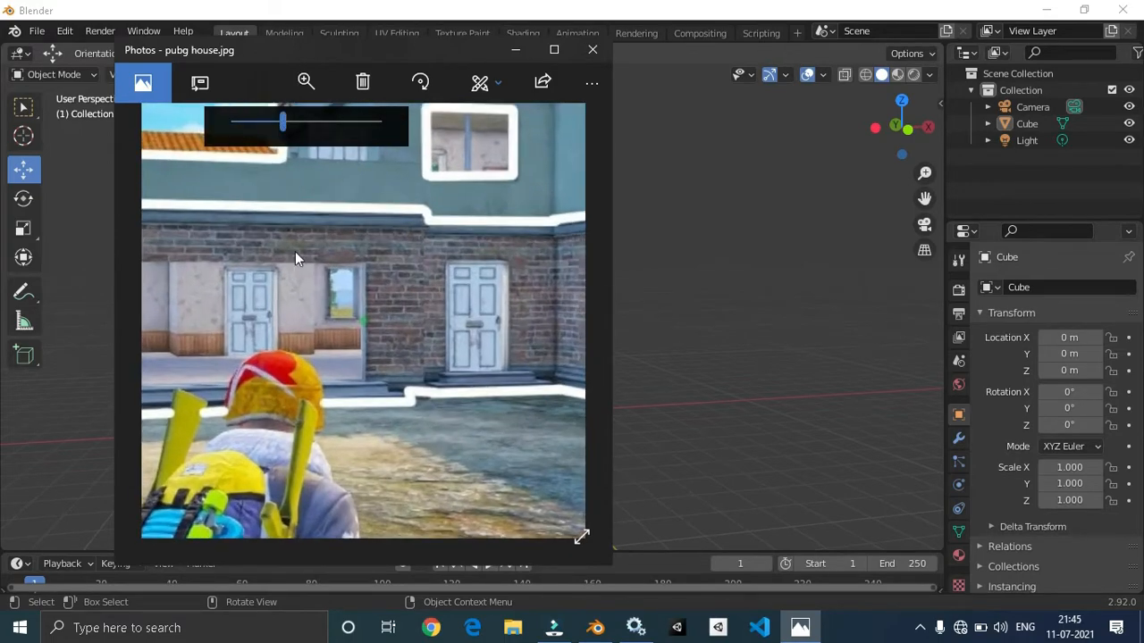
{"action": "left_click_drag", "start_coordinate": [370, 310], "coordinate": [589, 318]}
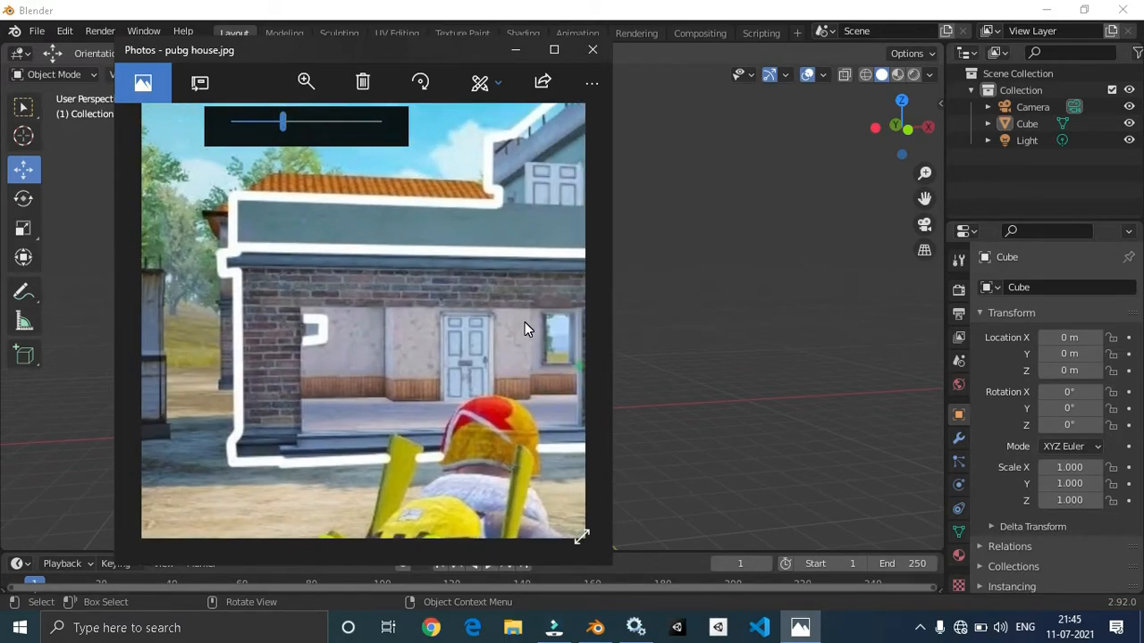
{"action": "left_click_drag", "start_coordinate": [376, 362], "coordinate": [233, 268]}
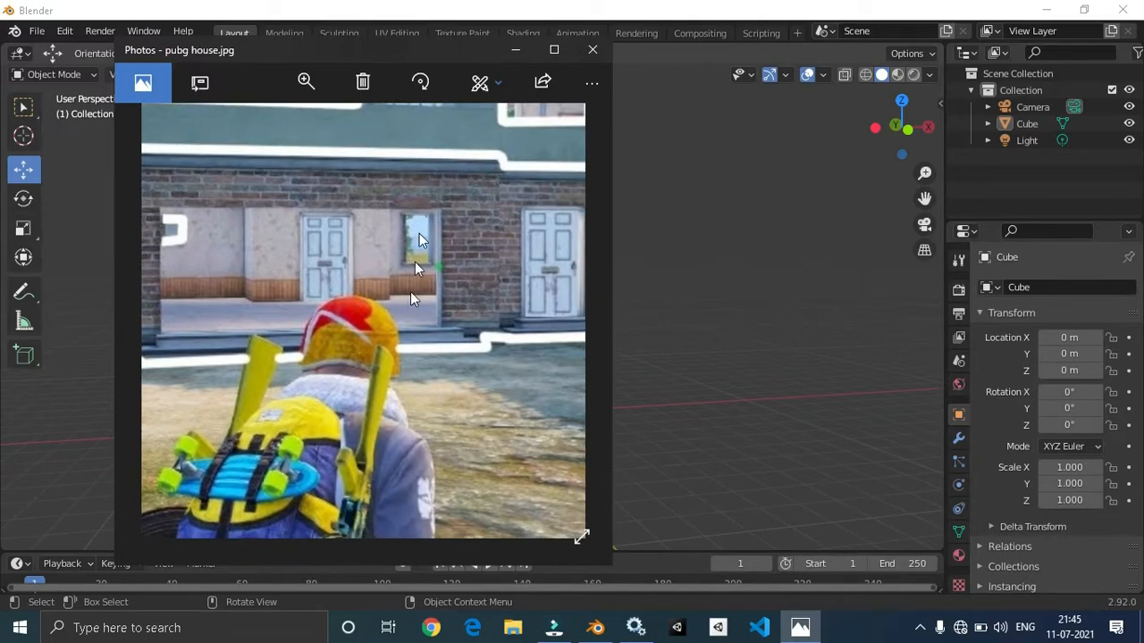
{"action": "left_click", "coordinate": [308, 81]}
{"action": "left_click_drag", "start_coordinate": [282, 122], "coordinate": [219, 127]}
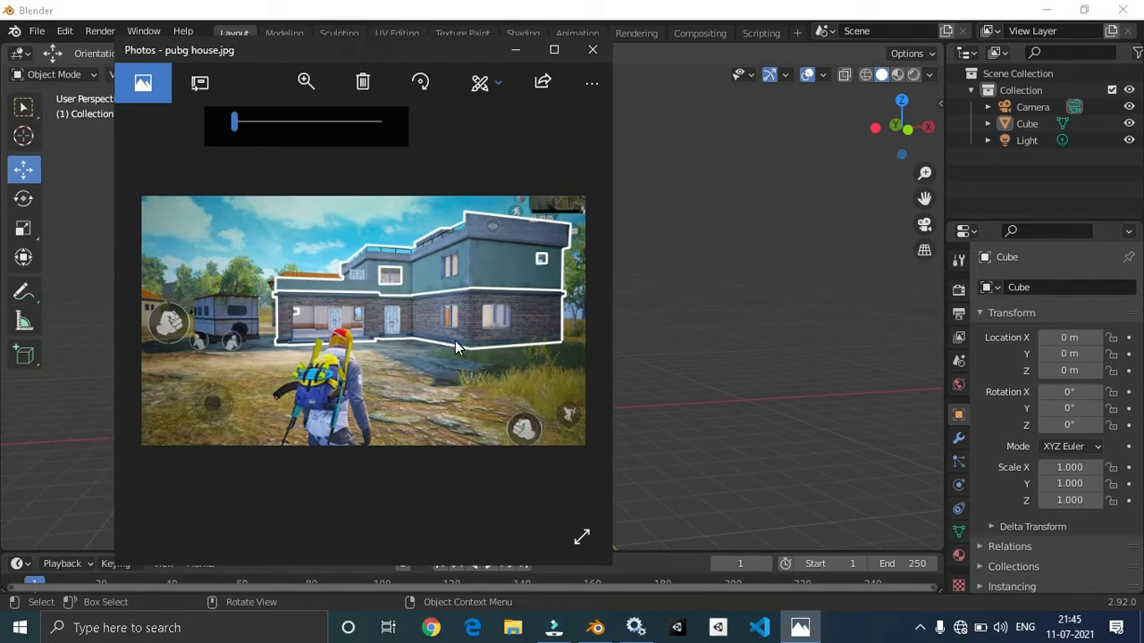
{"action": "left_click", "coordinate": [514, 51]}
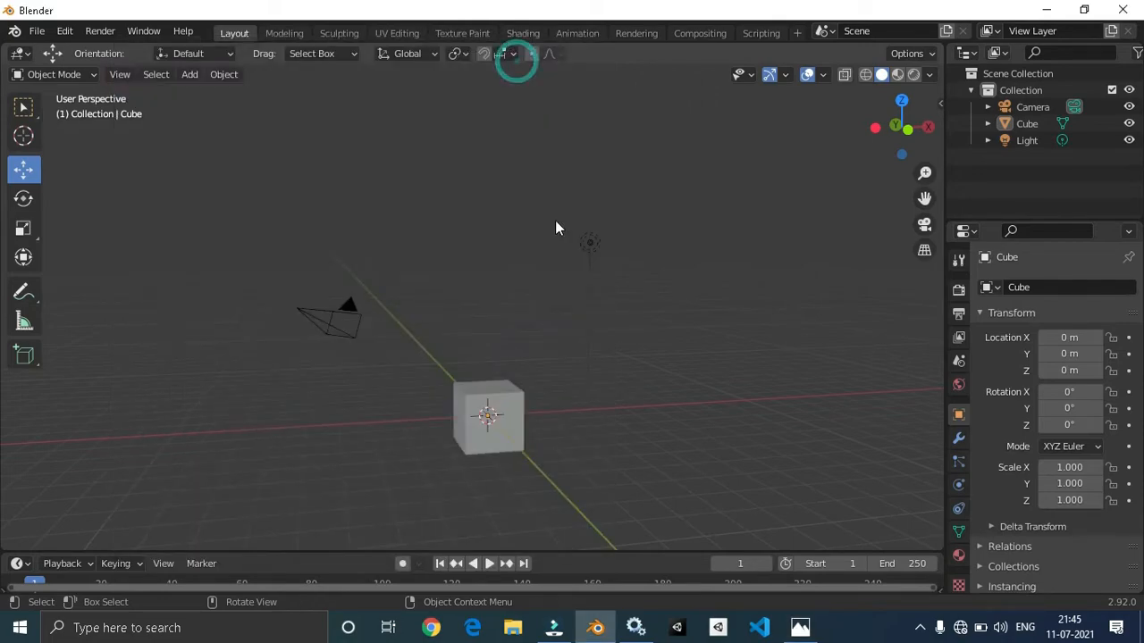
- Scale the default cube up uniformly to about 4.9 on all axes
{"action": "middle_click_drag", "start_coordinate": [555, 220], "coordinate": [568, 465]}
{"action": "left_click", "coordinate": [536, 470]}
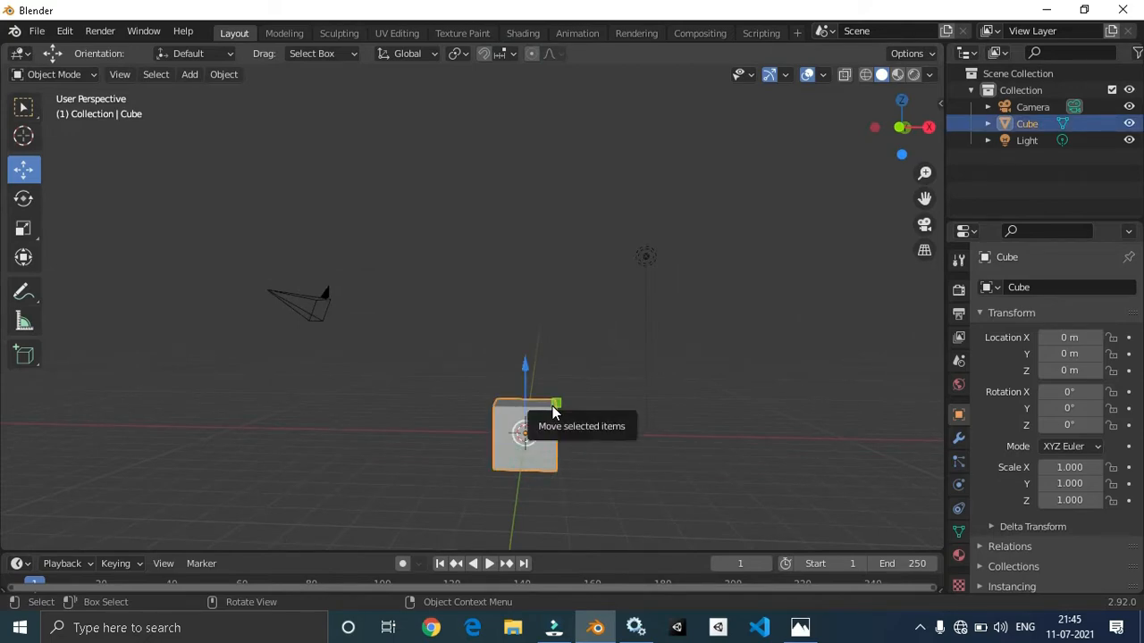
{"action": "key", "text": "s"}
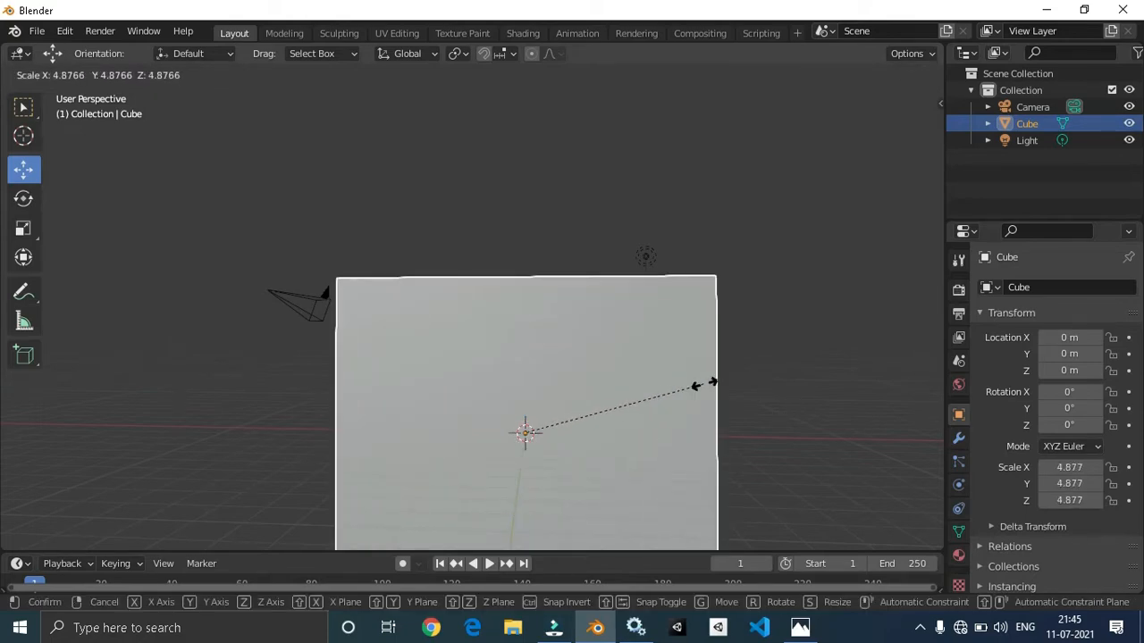
{"action": "left_click", "coordinate": [703, 383]}
- Delete the light and the camera from the scene, keeping only the cube
{"action": "middle_click_drag", "start_coordinate": [769, 439], "coordinate": [763, 304]}
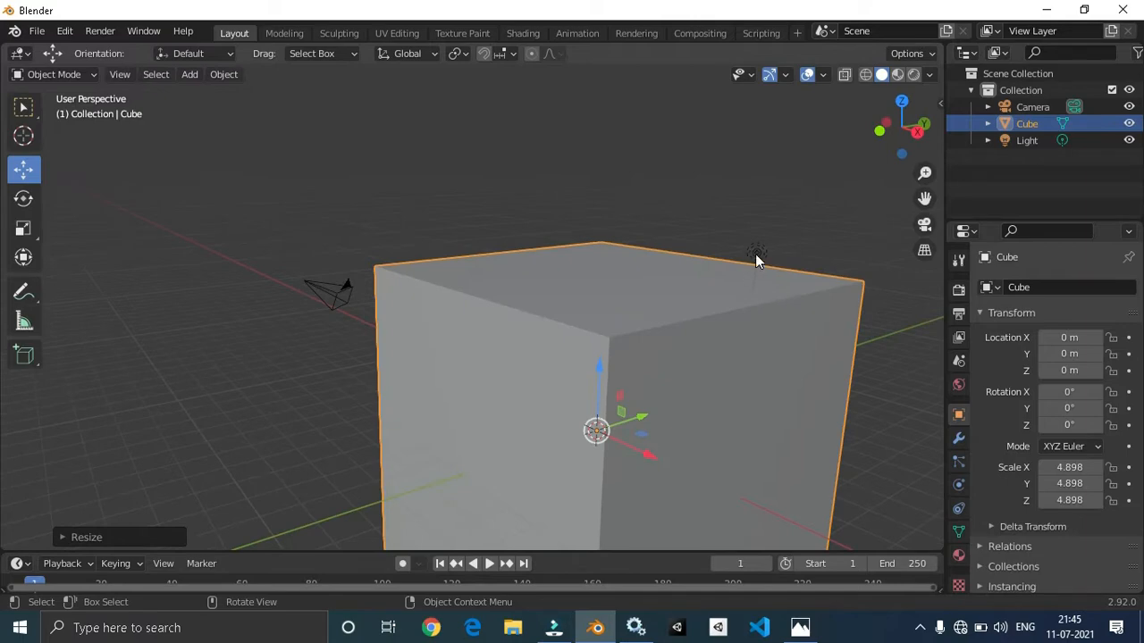
{"action": "left_click", "coordinate": [756, 255]}
{"action": "key", "text": "Delete"}
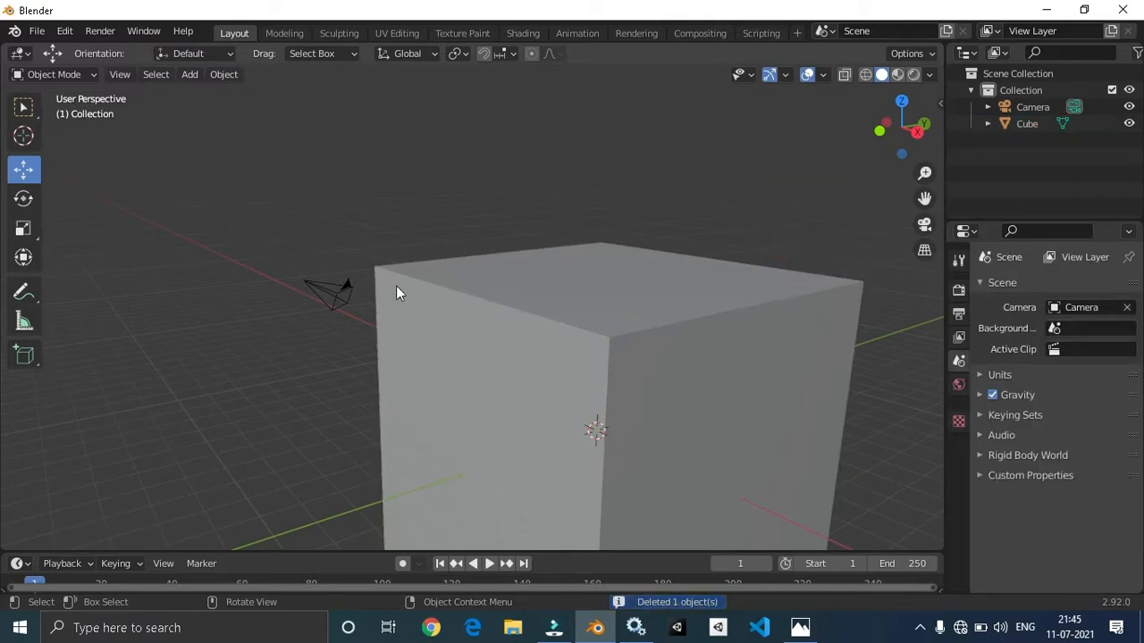
{"action": "left_click", "coordinate": [321, 296]}
{"action": "key", "text": "Delete"}
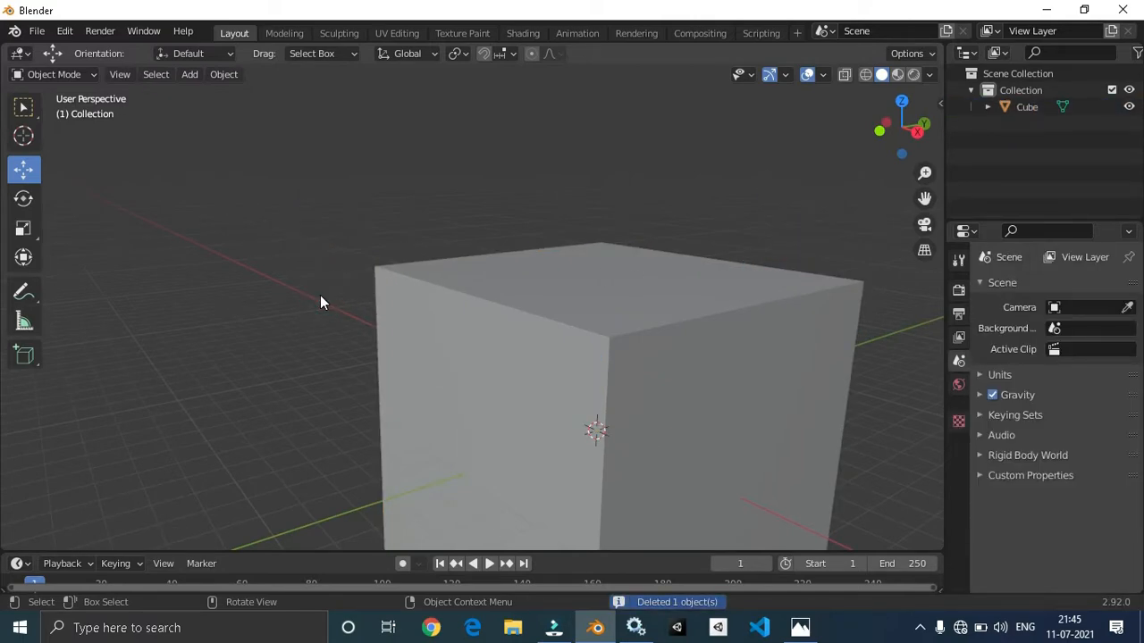
{"action": "scroll", "coordinate": [322, 304], "scroll_direction": "down", "scroll_amount": 5}
{"action": "middle_click_drag", "start_coordinate": [342, 349], "coordinate": [464, 364]}
{"action": "key", "text": "x"}
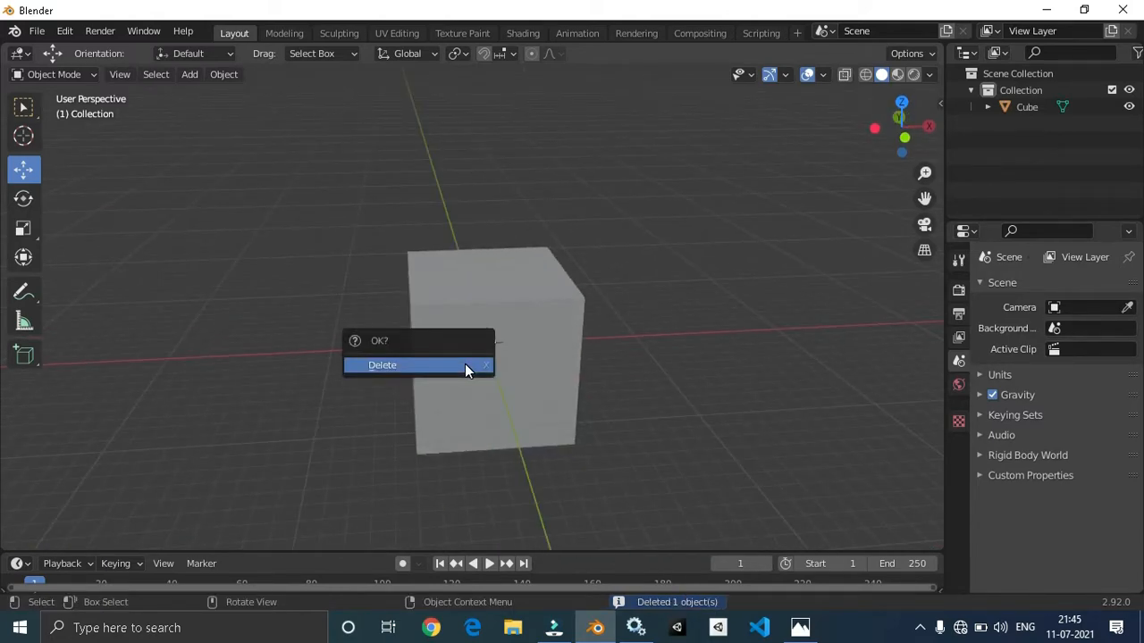
{"action": "left_click", "coordinate": [462, 364]}
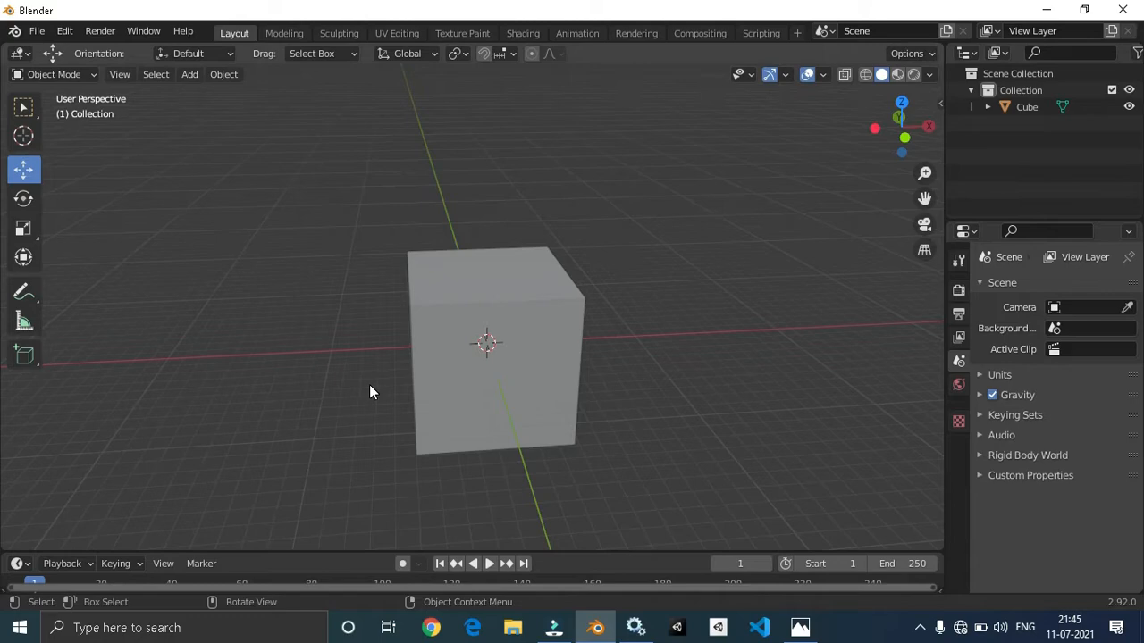
- Stretch the cube along the X axis to a scale of about 14.85
{"action": "left_click", "coordinate": [454, 363]}
{"action": "key", "text": "s"}
{"action": "key", "text": "x"}
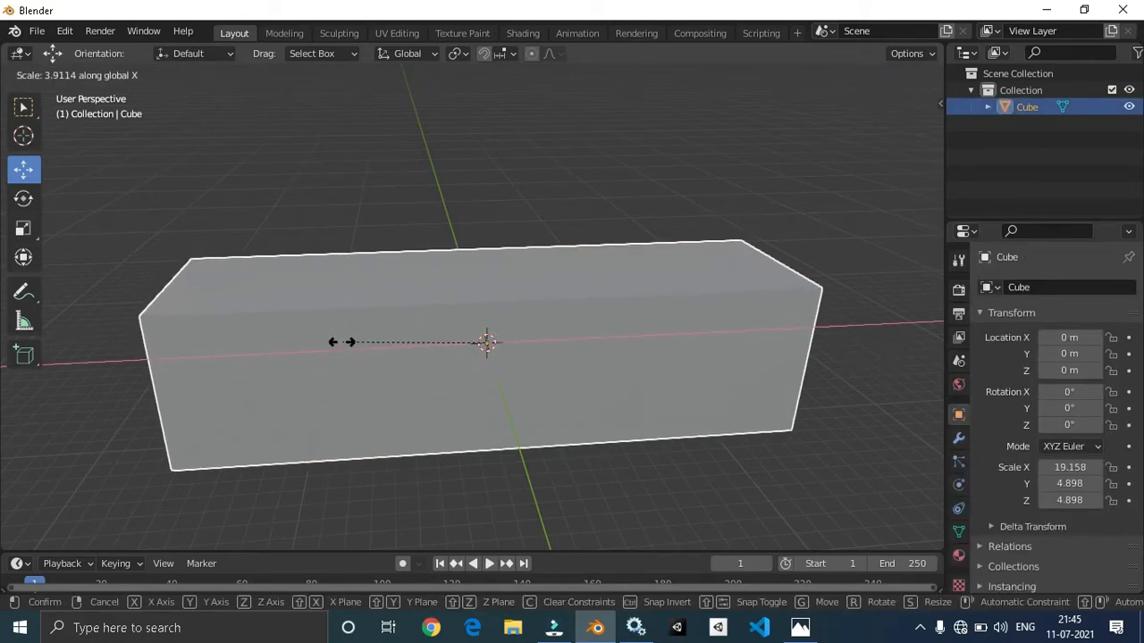
{"action": "left_click", "coordinate": [358, 322]}
{"action": "scroll", "coordinate": [358, 323], "scroll_direction": "down", "scroll_amount": 8}
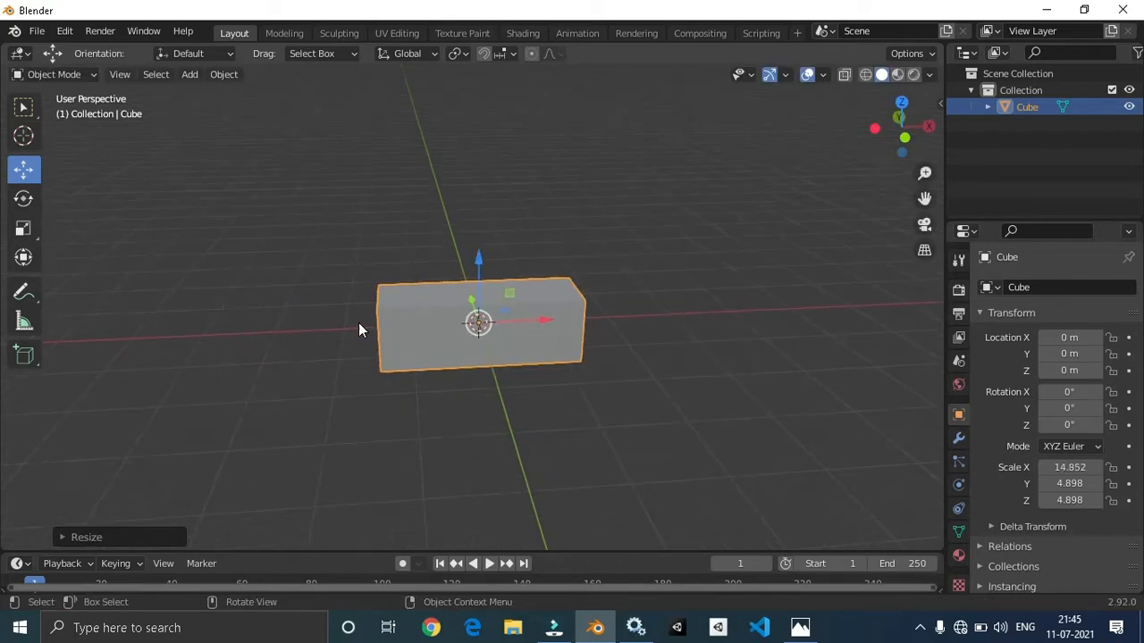
{"action": "scroll", "coordinate": [359, 325], "scroll_direction": "up", "scroll_amount": 2}
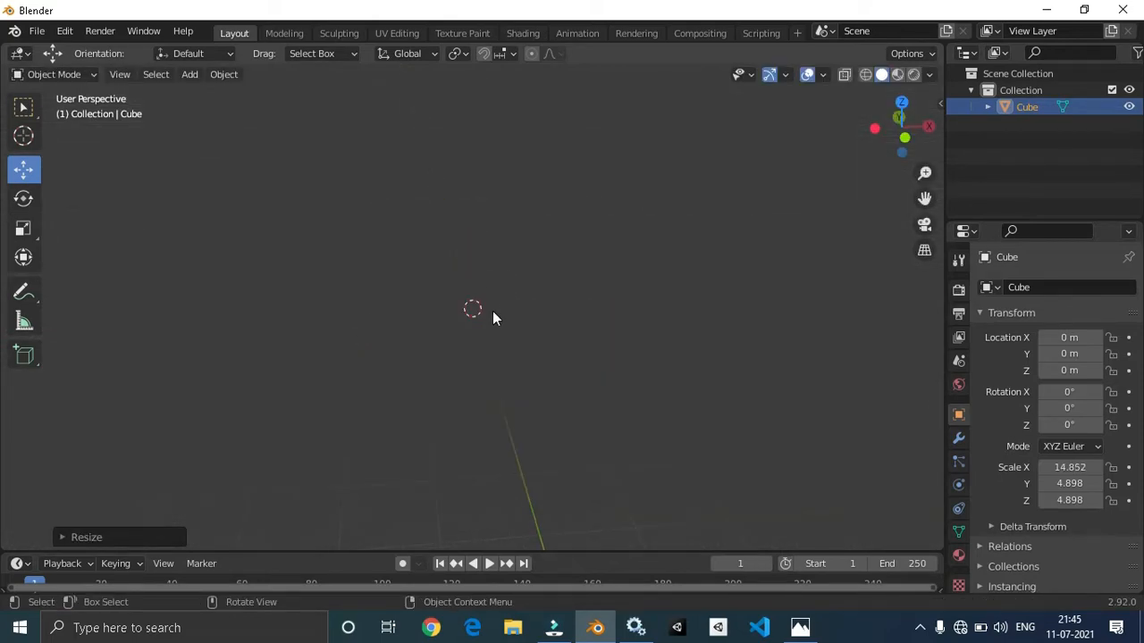
{"action": "scroll", "coordinate": [426, 332], "scroll_direction": "up", "scroll_amount": 12}
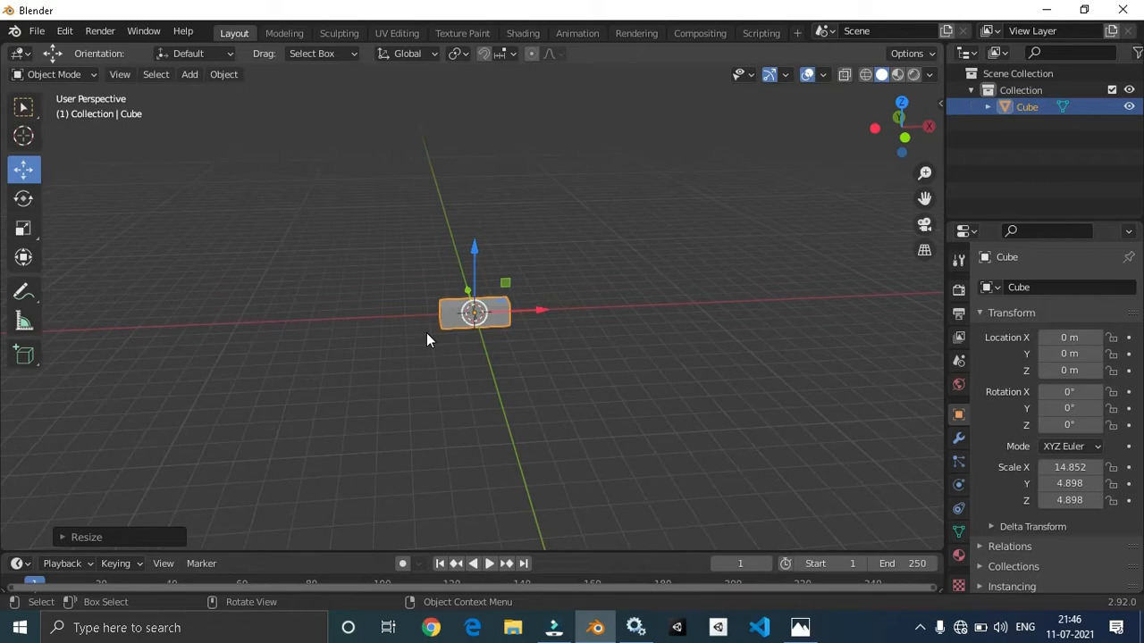
- Widen the block along the Y axis to a scale of about 13.68
{"action": "middle_click_drag", "start_coordinate": [425, 347], "coordinate": [579, 360]}
{"action": "key", "text": "s"}
{"action": "key", "text": "y"}
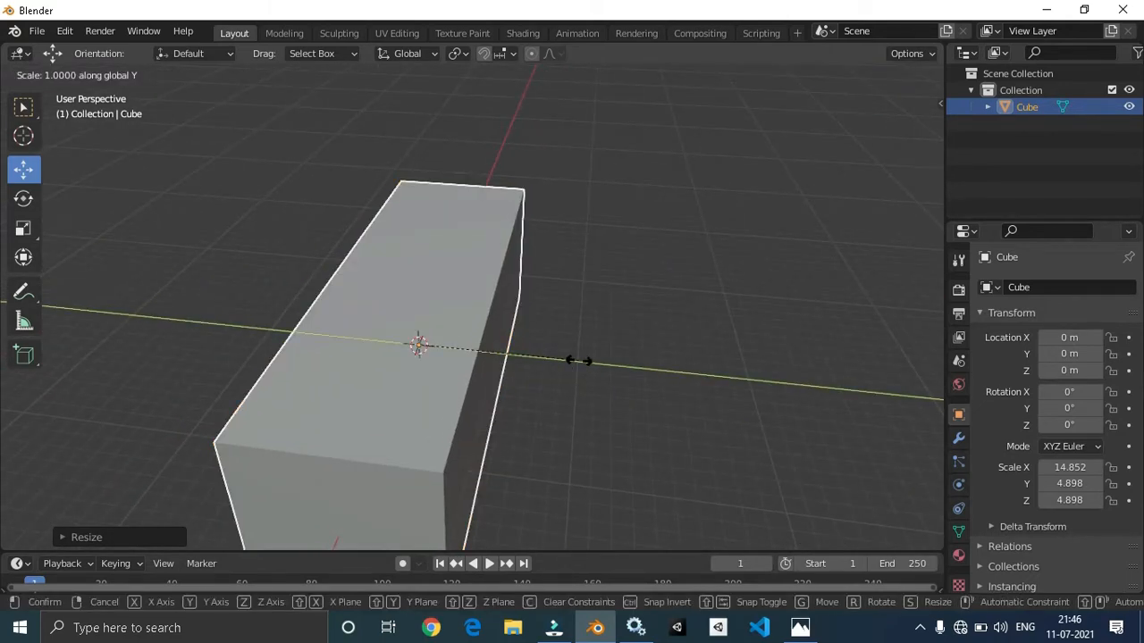
{"action": "left_click", "coordinate": [865, 378]}
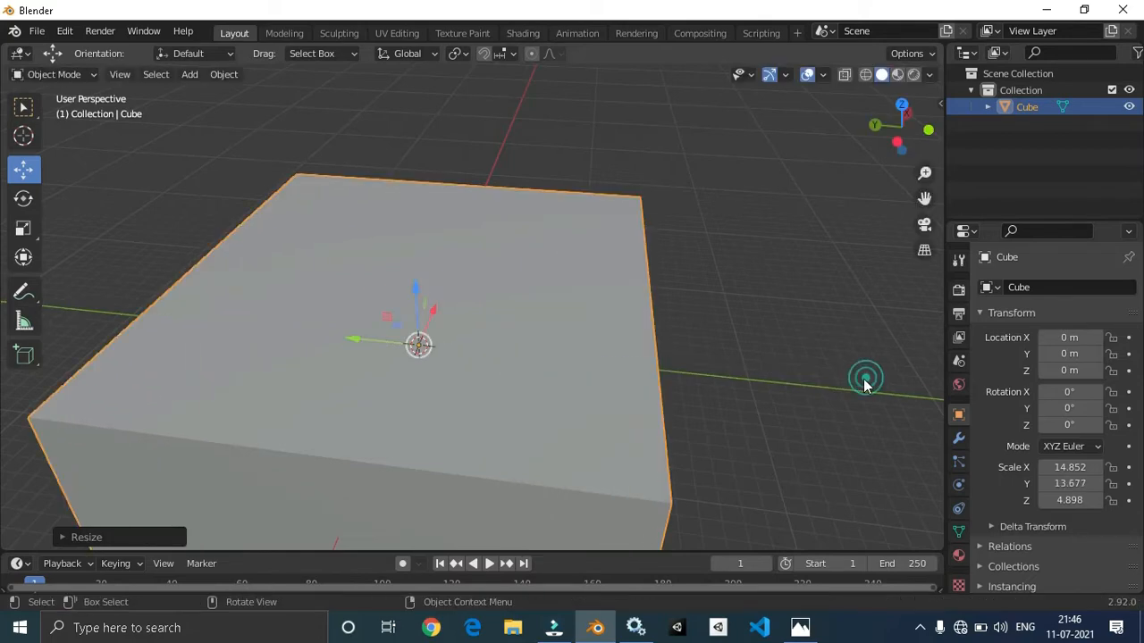
{"action": "middle_click_drag", "start_coordinate": [729, 408], "coordinate": [620, 401]}
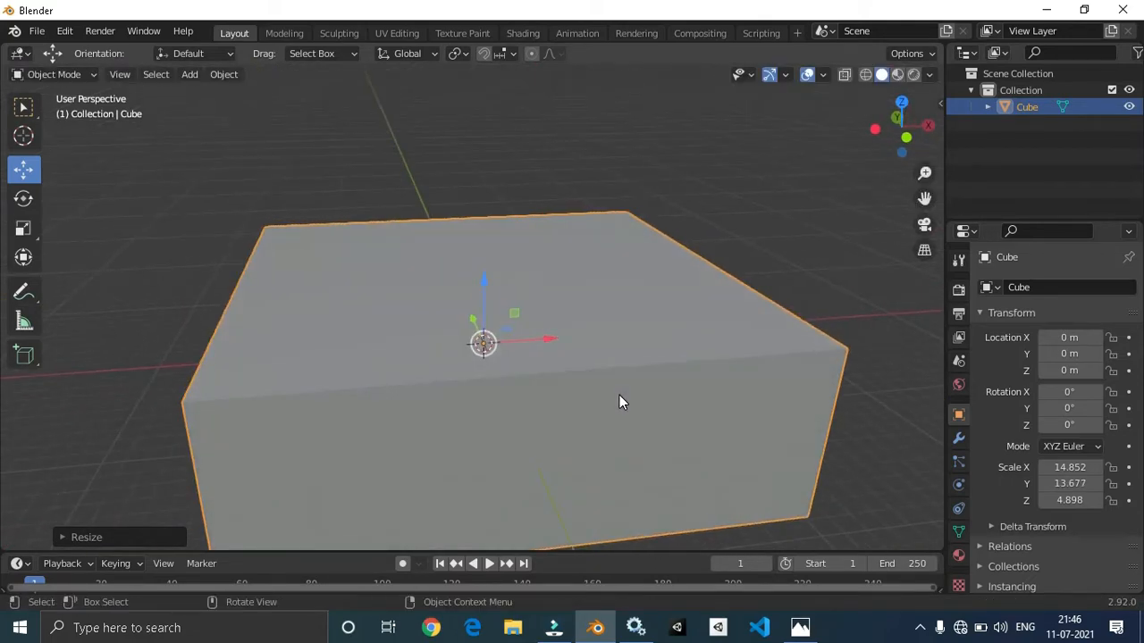
- Raise the block's height along the Z axis to a scale of about 11.42
{"action": "key", "text": "s"}
{"action": "key", "text": "z"}
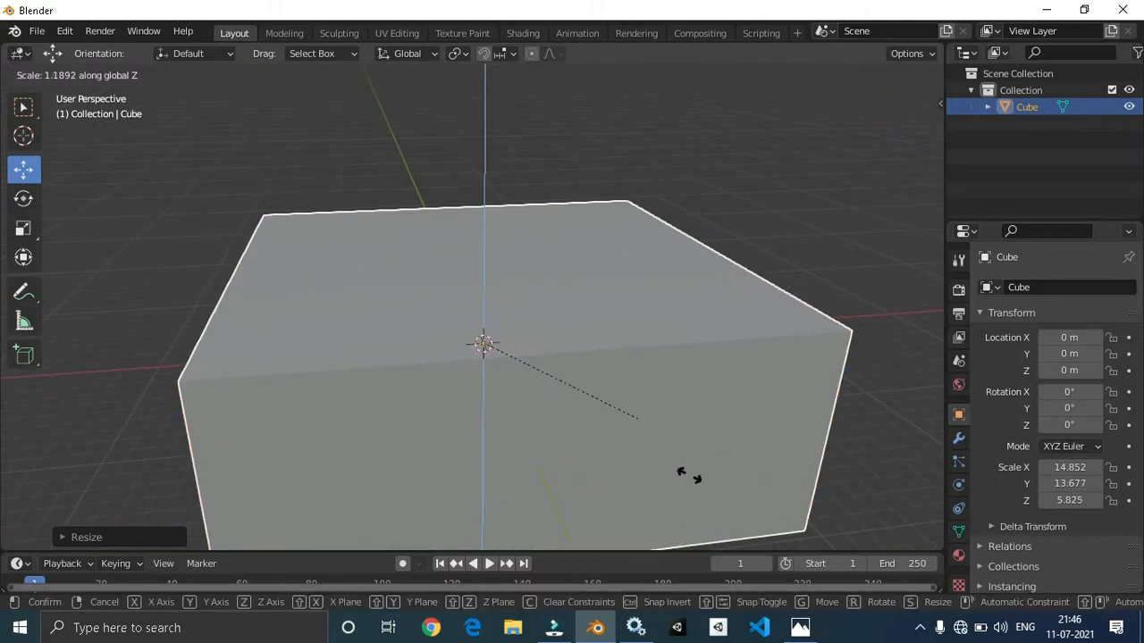
{"action": "left_click", "coordinate": [767, 523]}
{"action": "middle_click_drag", "start_coordinate": [837, 460], "coordinate": [756, 439]}
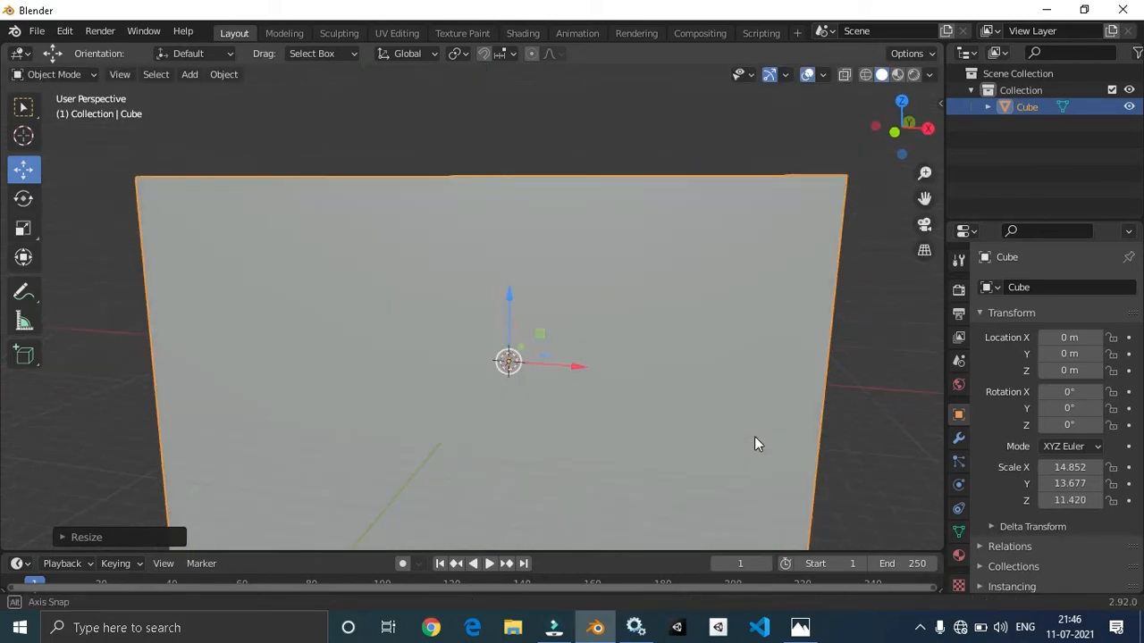
- Lengthen the block along the X axis to a scale of about 18.97
{"action": "scroll", "coordinate": [755, 439], "scroll_direction": "down", "scroll_amount": 4}
{"action": "key", "text": "s"}
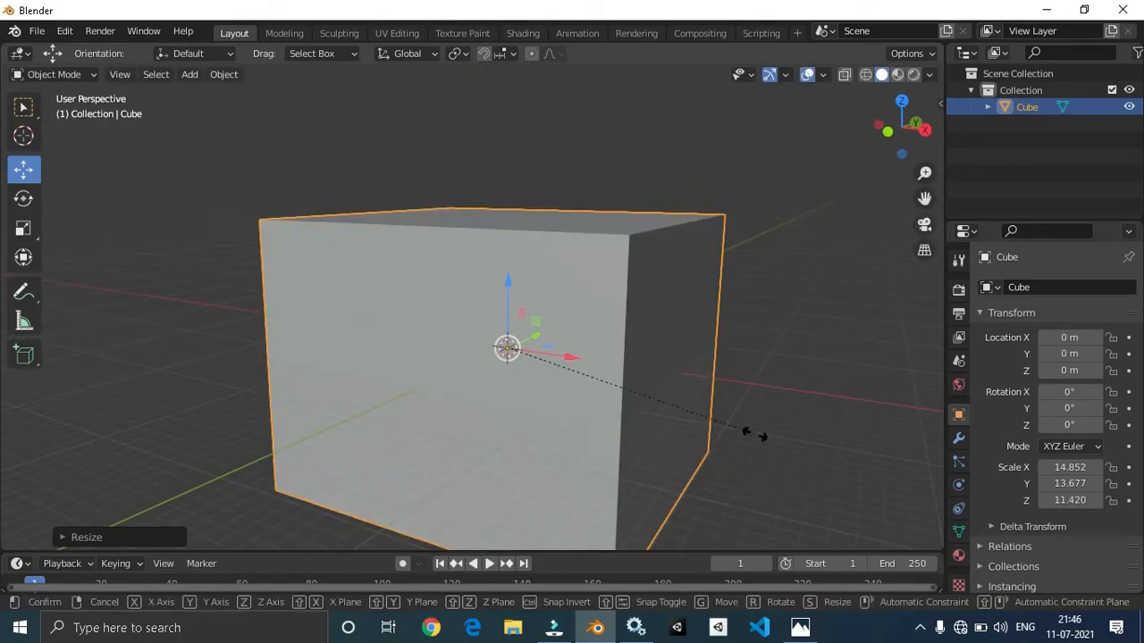
{"action": "key", "text": "x"}
{"action": "left_click", "coordinate": [822, 452]}
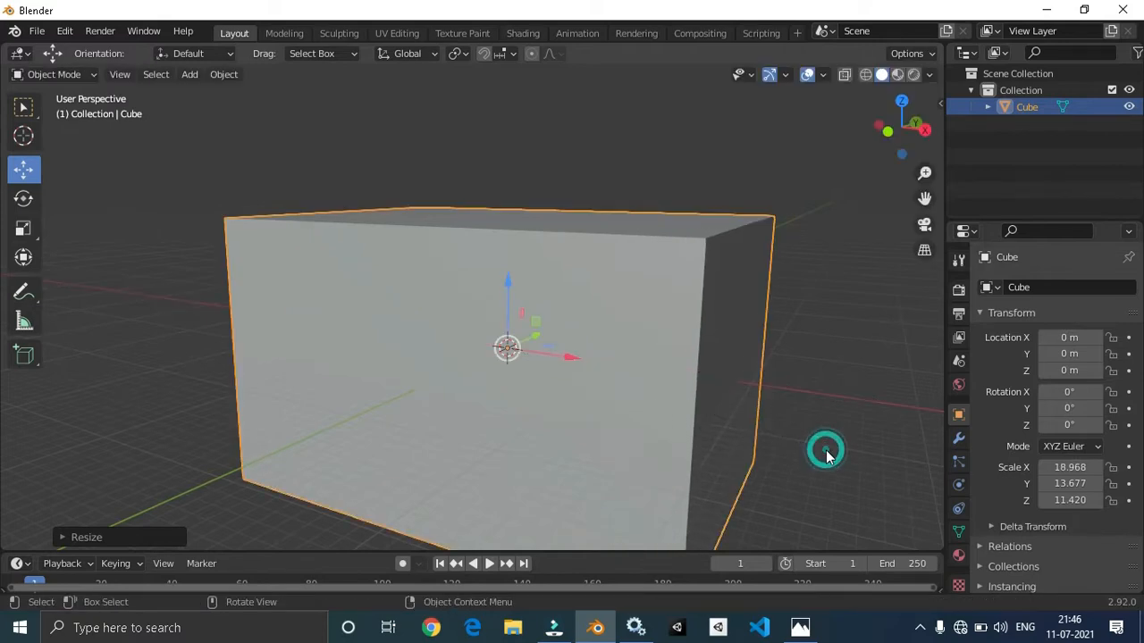
- Switch to Photos to compare the house in pubg house.jpg with the block's proportions, returning to Blender each time
{"action": "left_click", "coordinate": [800, 627]}
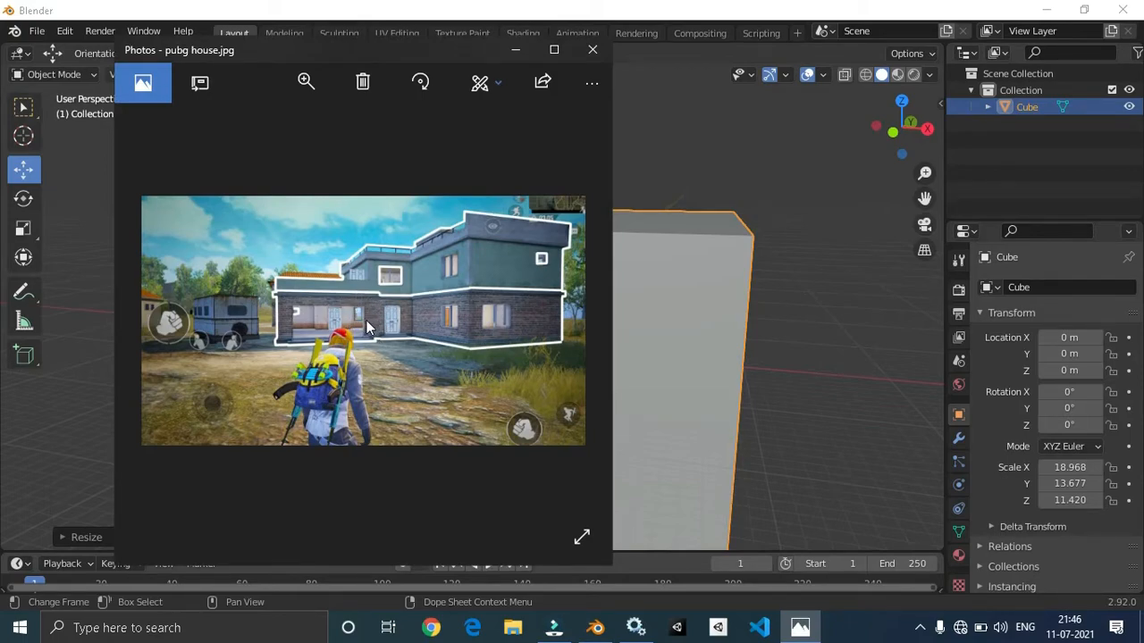
{"action": "left_click", "coordinate": [524, 50]}
{"action": "middle_click_drag", "start_coordinate": [587, 487], "coordinate": [616, 527]}
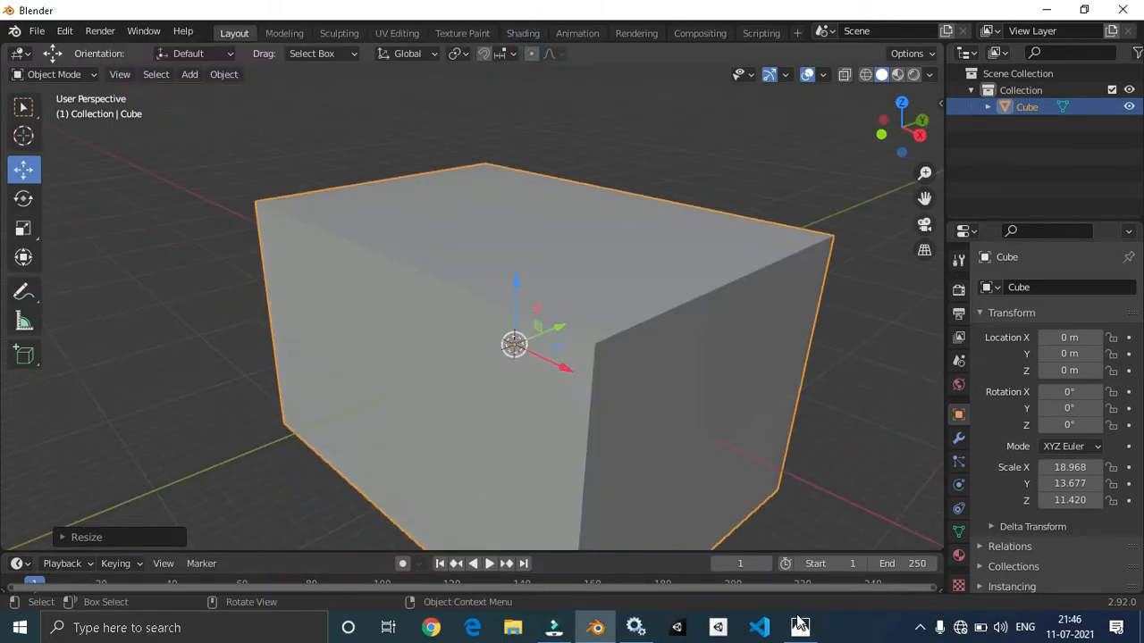
{"action": "left_click", "coordinate": [800, 627]}
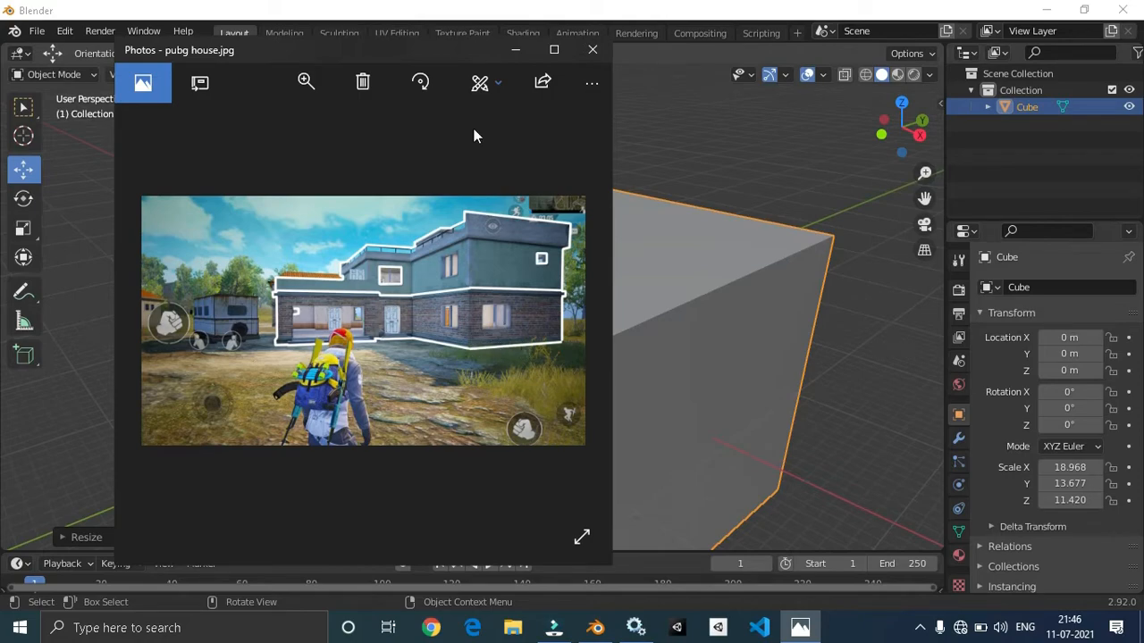
{"action": "left_click", "coordinate": [515, 51]}
{"action": "middle_click_drag", "start_coordinate": [588, 256], "coordinate": [690, 280]}
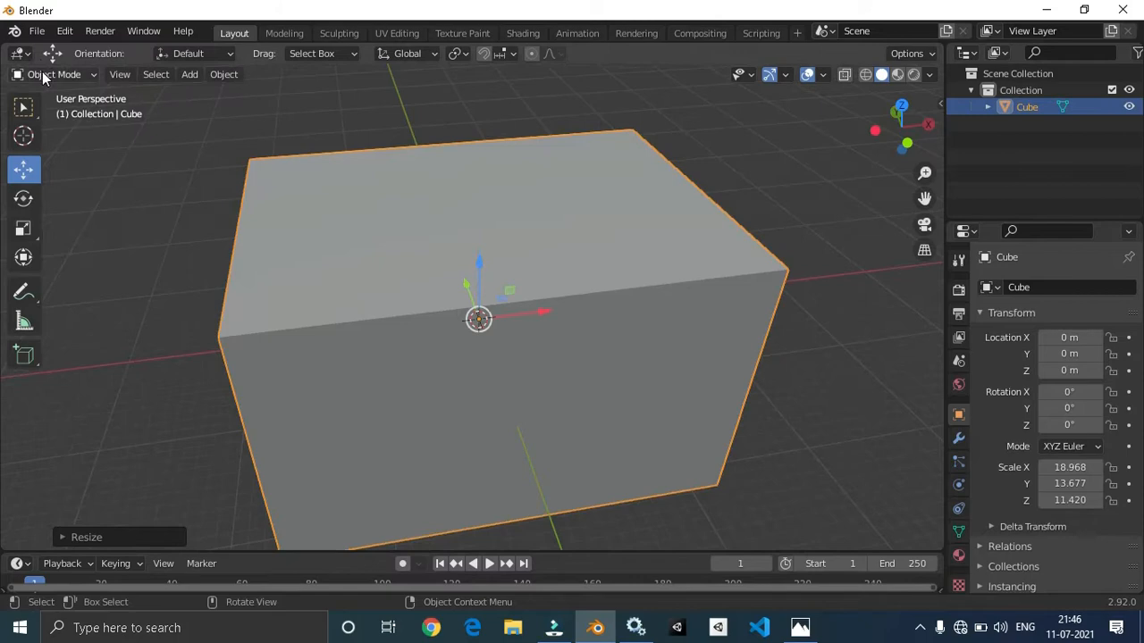
- Enter Edit Mode and add a vertical loop cut around the block, slid close to its left end
{"action": "left_click", "coordinate": [54, 74]}
{"action": "left_click", "coordinate": [40, 113]}
{"action": "middle_click_drag", "start_coordinate": [538, 305], "coordinate": [530, 302]}
{"action": "key", "text": "ctrl+r"}
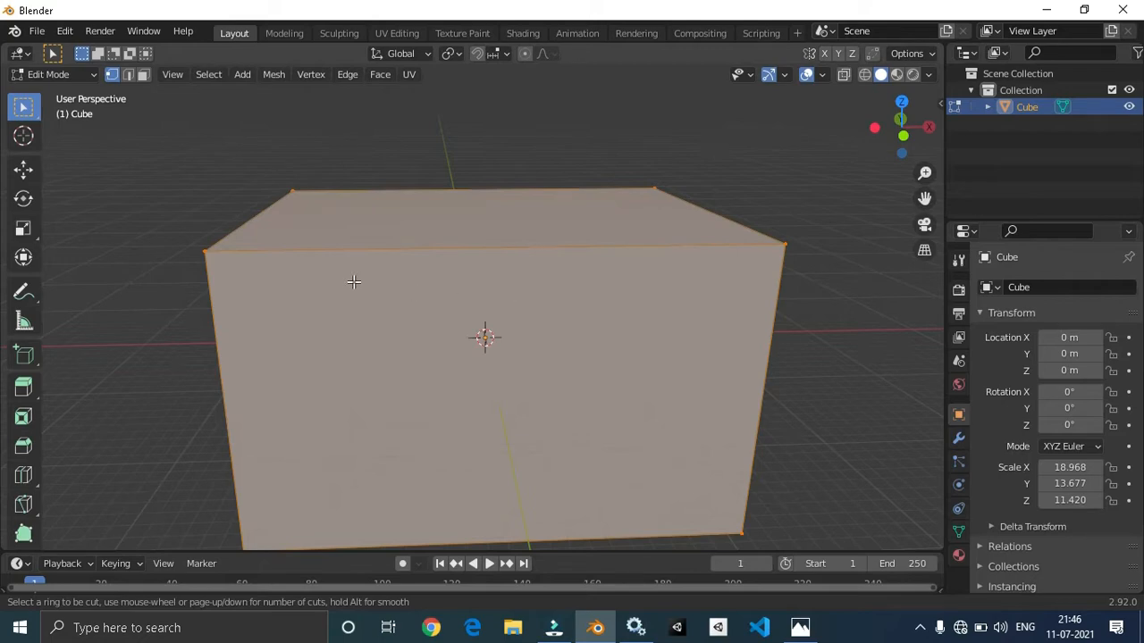
{"action": "left_click", "coordinate": [519, 236]}
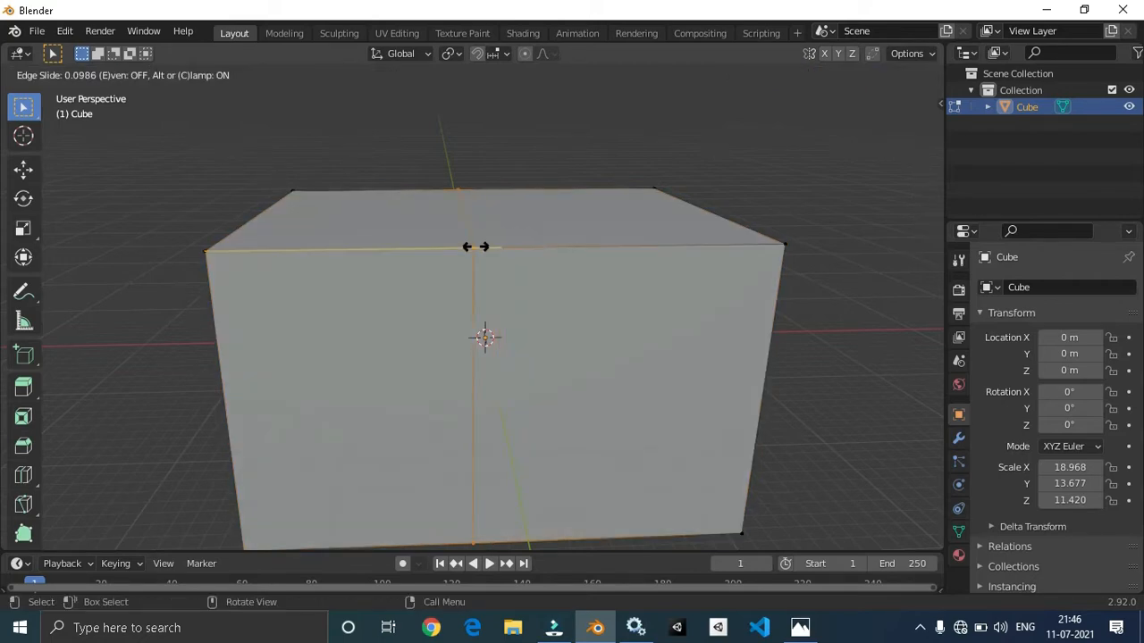
{"action": "left_click", "coordinate": [290, 287]}
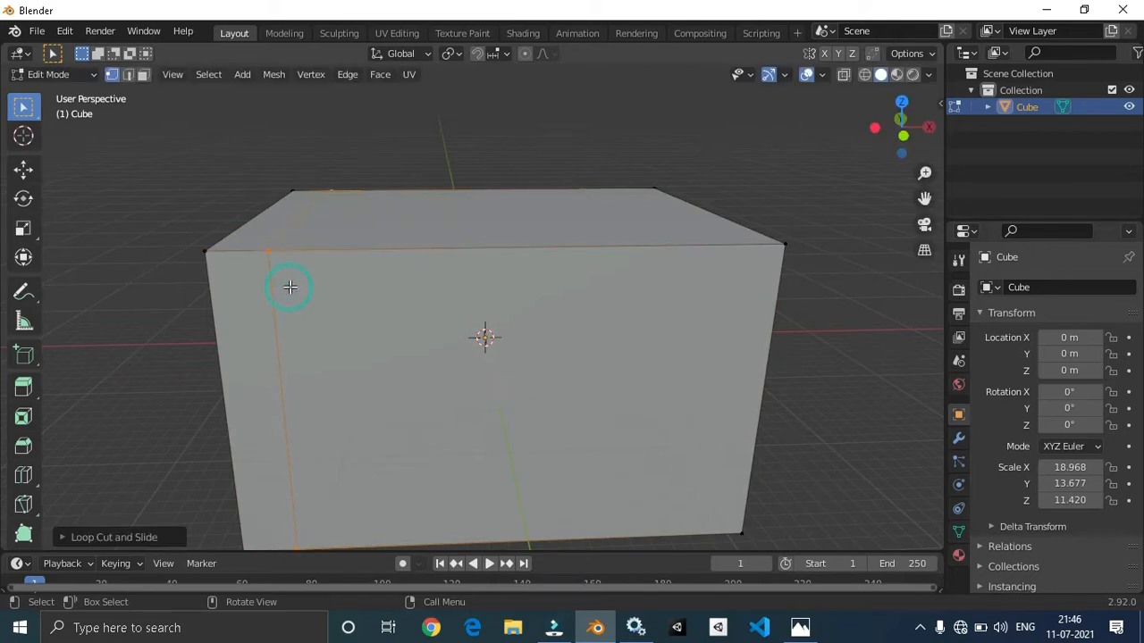
- Add a horizontal loop cut around the block and slide it up to just below the top edge
{"action": "key", "text": "ctrl"}
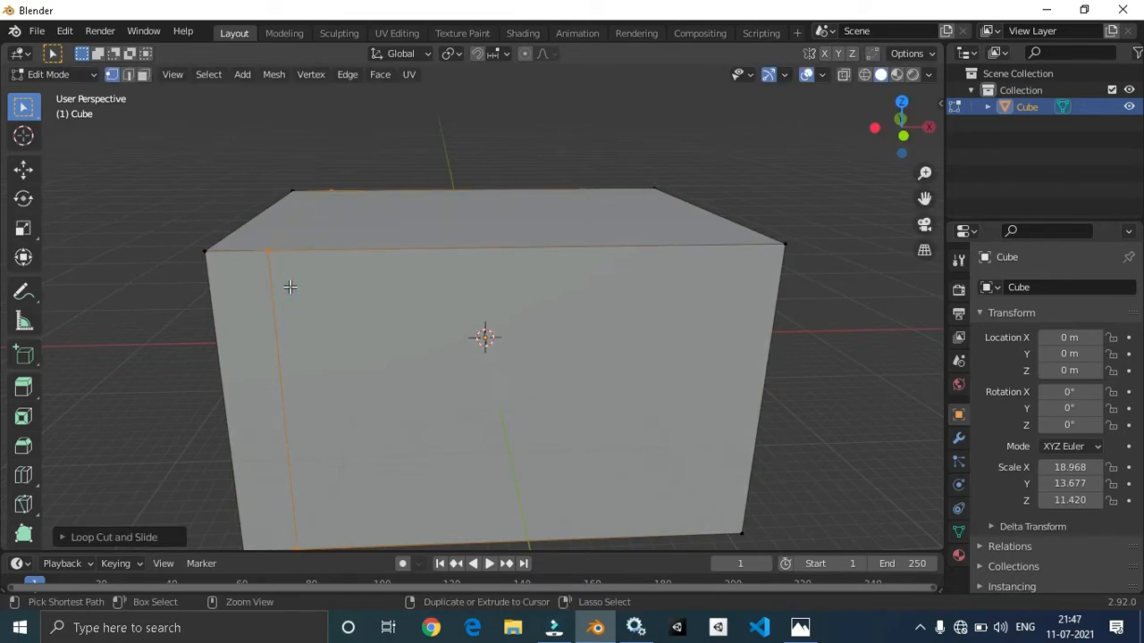
{"action": "key", "text": "ctrl+e"}
{"action": "key", "text": "Escape"}
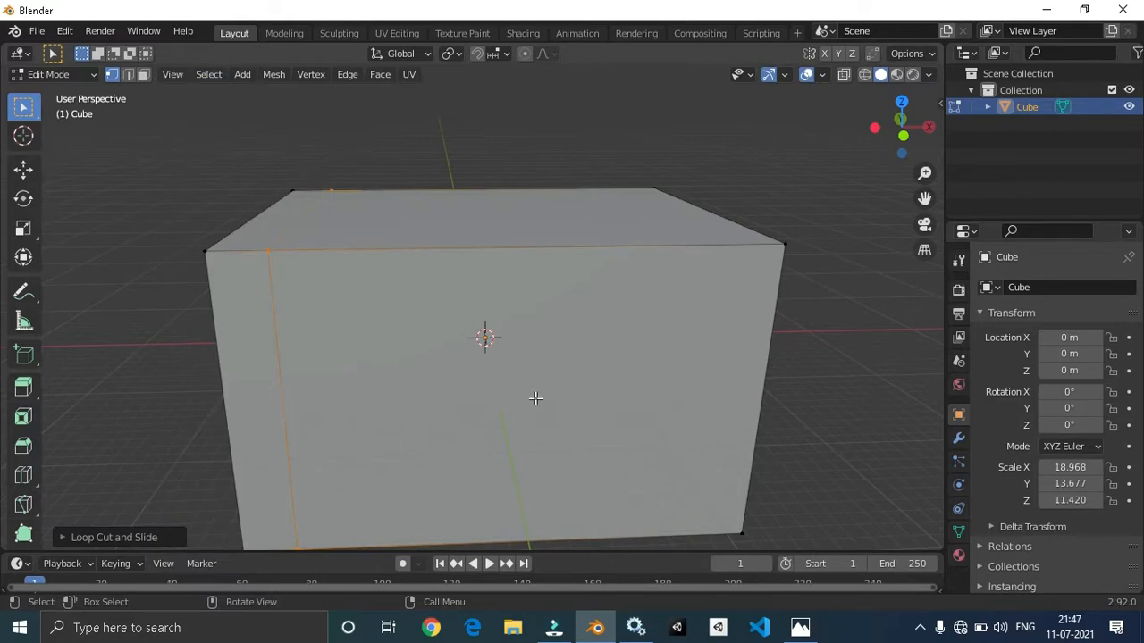
{"action": "key", "text": "ctrl"}
{"action": "key", "text": "ctrl+r"}
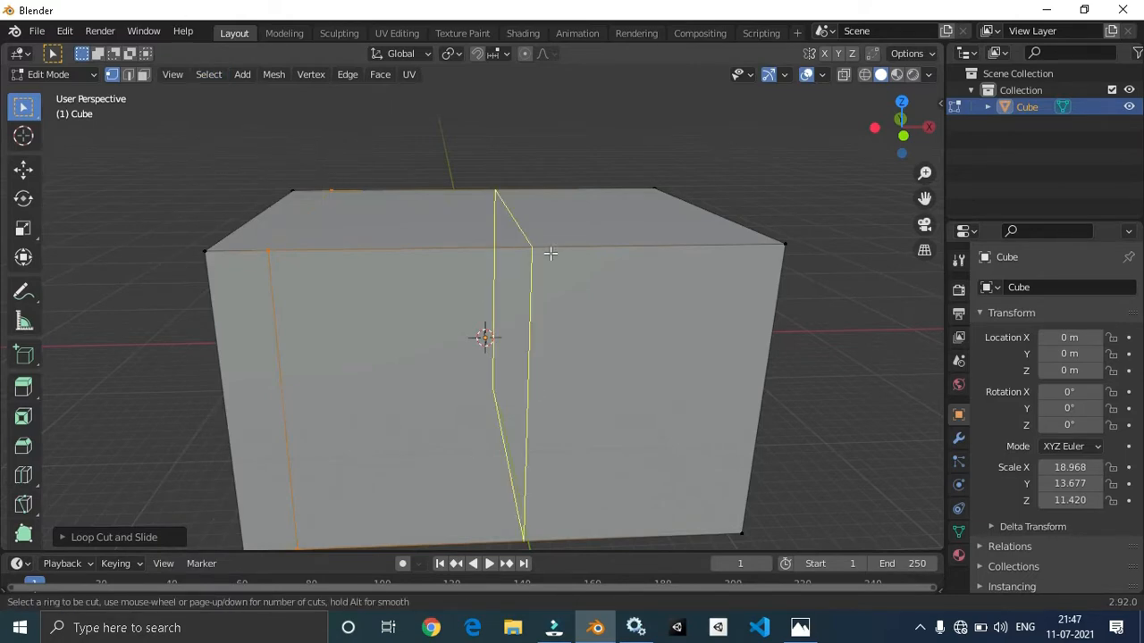
{"action": "left_click", "coordinate": [759, 302]}
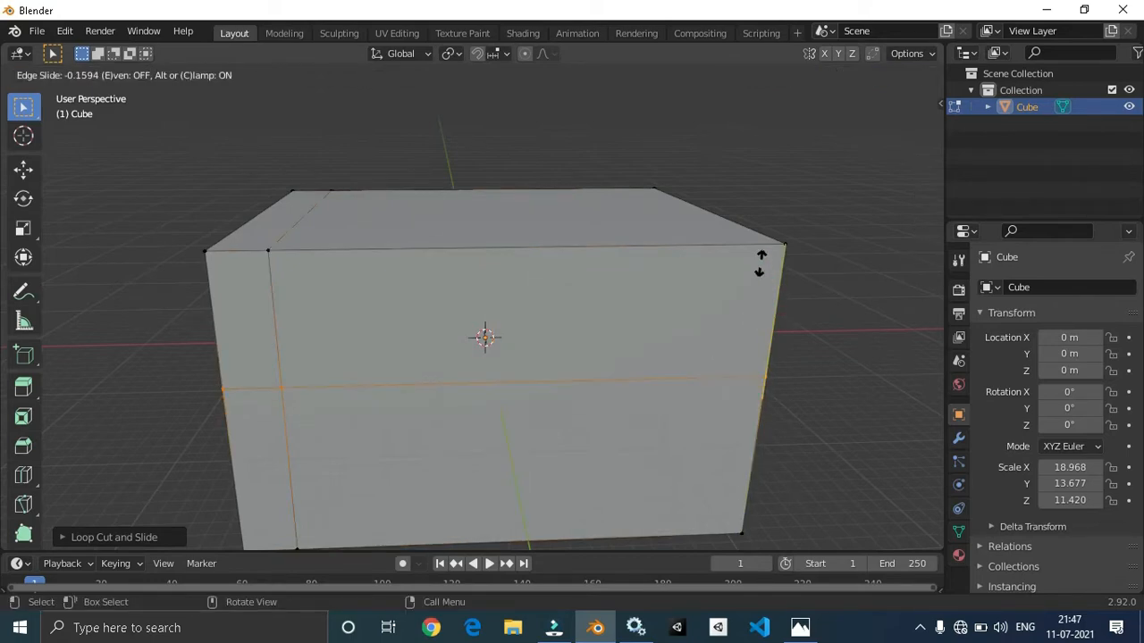
{"action": "left_click", "coordinate": [768, 173]}
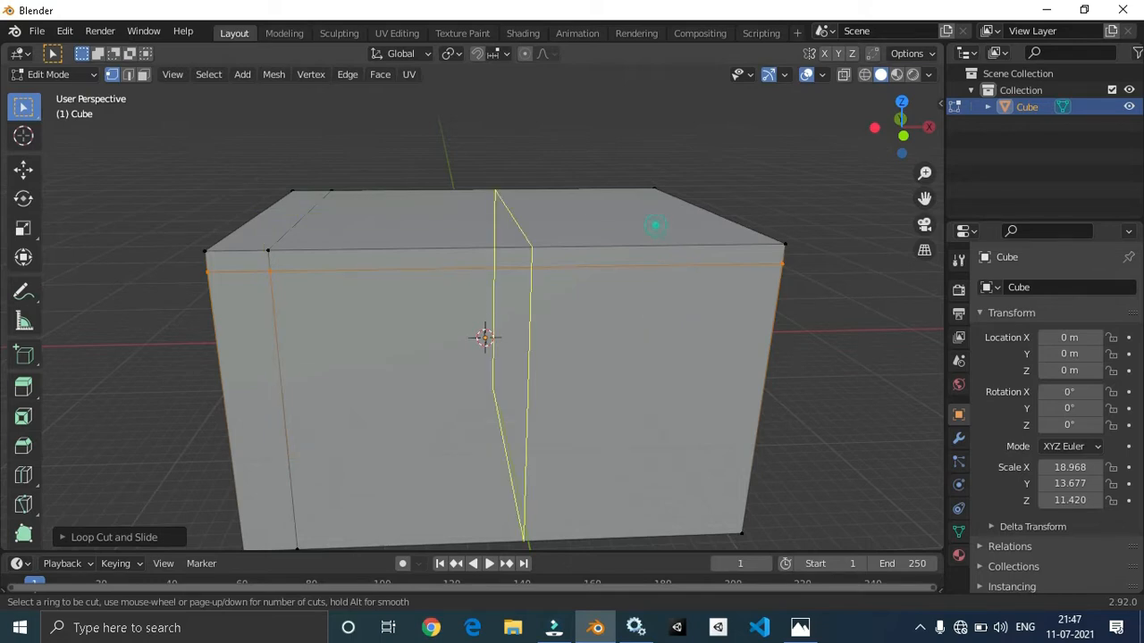
- Add a second vertical loop cut and slide it close to the block's right end, then clear the selection
{"action": "left_click", "coordinate": [656, 225]}
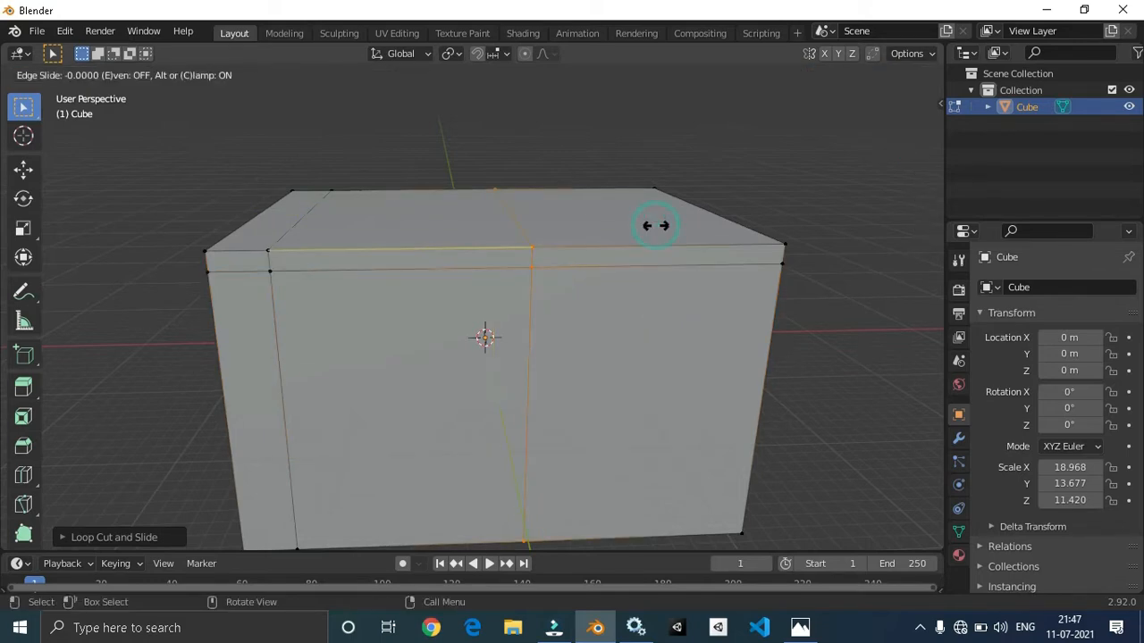
{"action": "left_click", "coordinate": [850, 250]}
{"action": "middle_click_drag", "start_coordinate": [823, 396], "coordinate": [782, 364]}
{"action": "scroll", "coordinate": [715, 387], "scroll_direction": "down", "scroll_amount": 2}
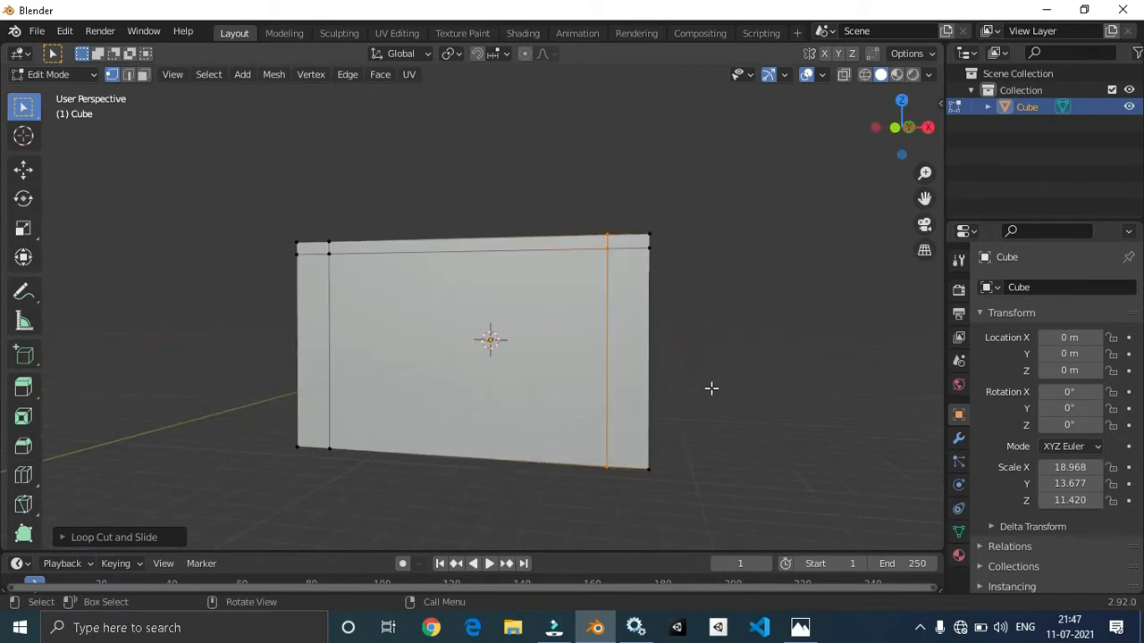
{"action": "middle_click_drag", "start_coordinate": [712, 389], "coordinate": [758, 406]}
{"action": "left_click", "coordinate": [758, 406]}
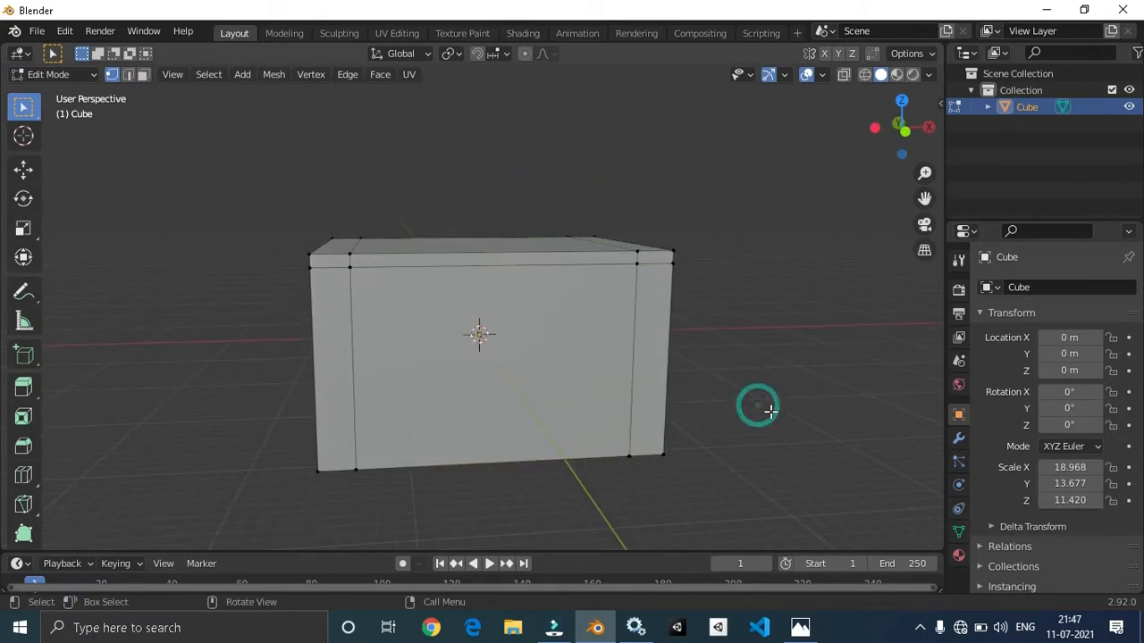
- Check pubg house.jpg in Photos, return to Blender and delete the large centre face of the block's front wall
{"action": "left_click", "coordinate": [800, 628]}
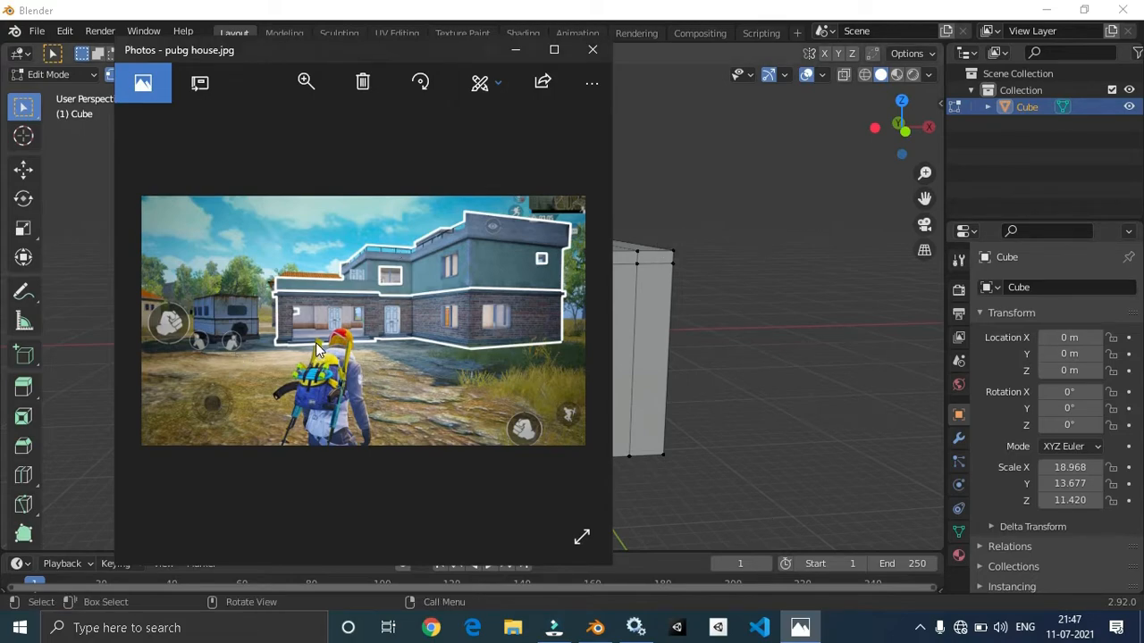
{"action": "left_click", "coordinate": [528, 55]}
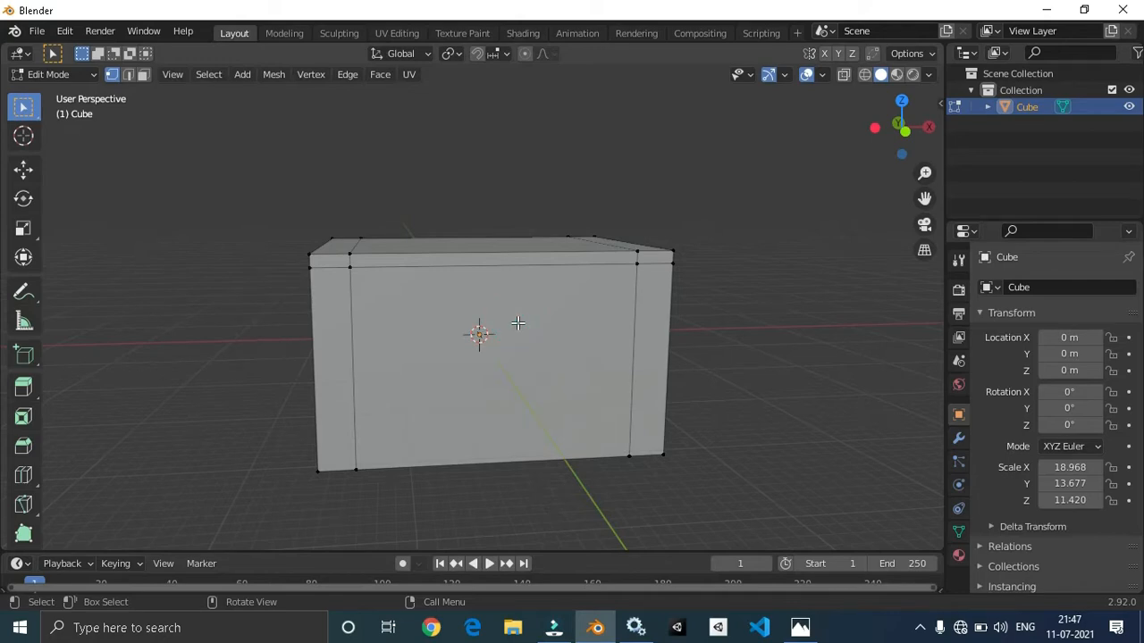
{"action": "key", "text": "2"}
{"action": "key", "text": "3"}
{"action": "left_click", "coordinate": [518, 323]}
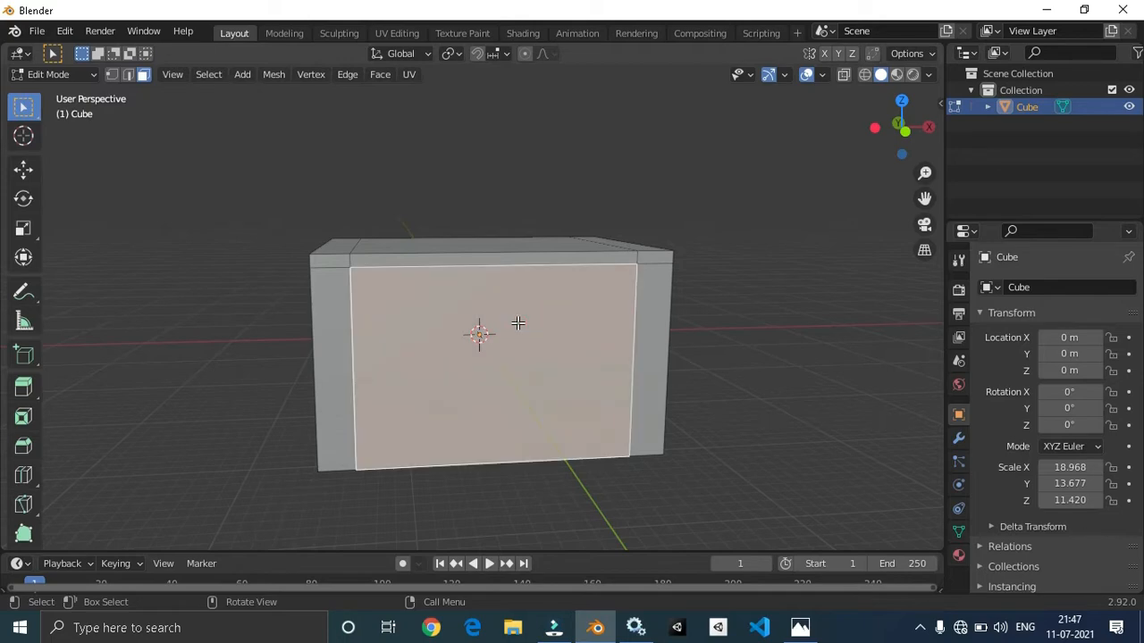
{"action": "key", "text": "x"}
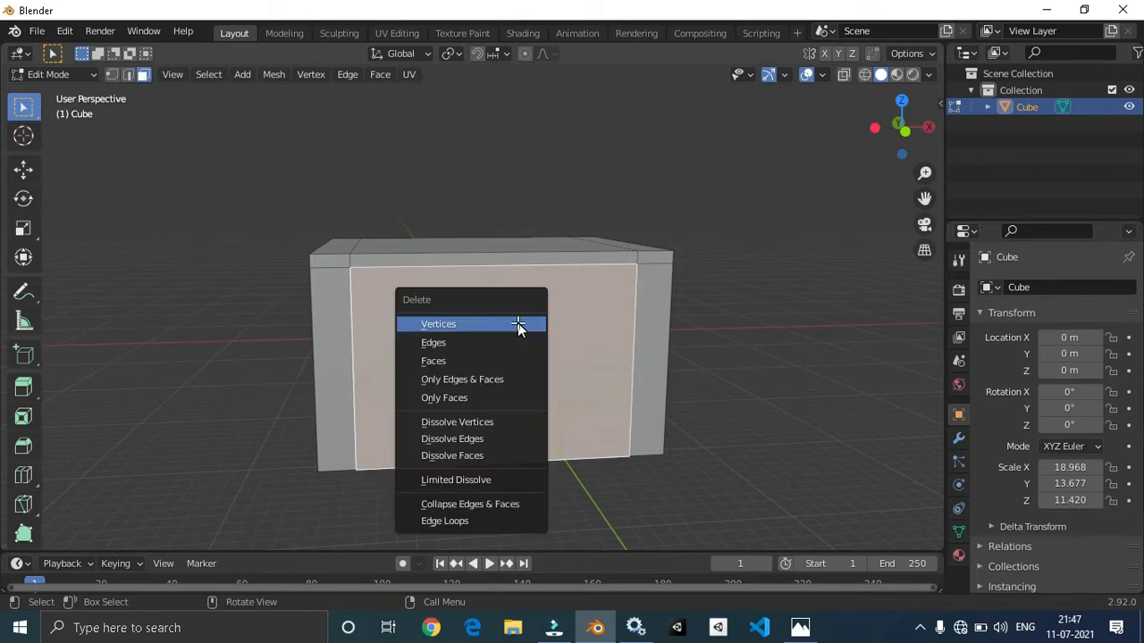
{"action": "left_click", "coordinate": [517, 323]}
- Switch to Photos to compare the open front with the house in pubg house.jpg, returning to Blender each time
{"action": "middle_click_drag", "start_coordinate": [509, 324], "coordinate": [809, 617]}
{"action": "left_click", "coordinate": [800, 628]}
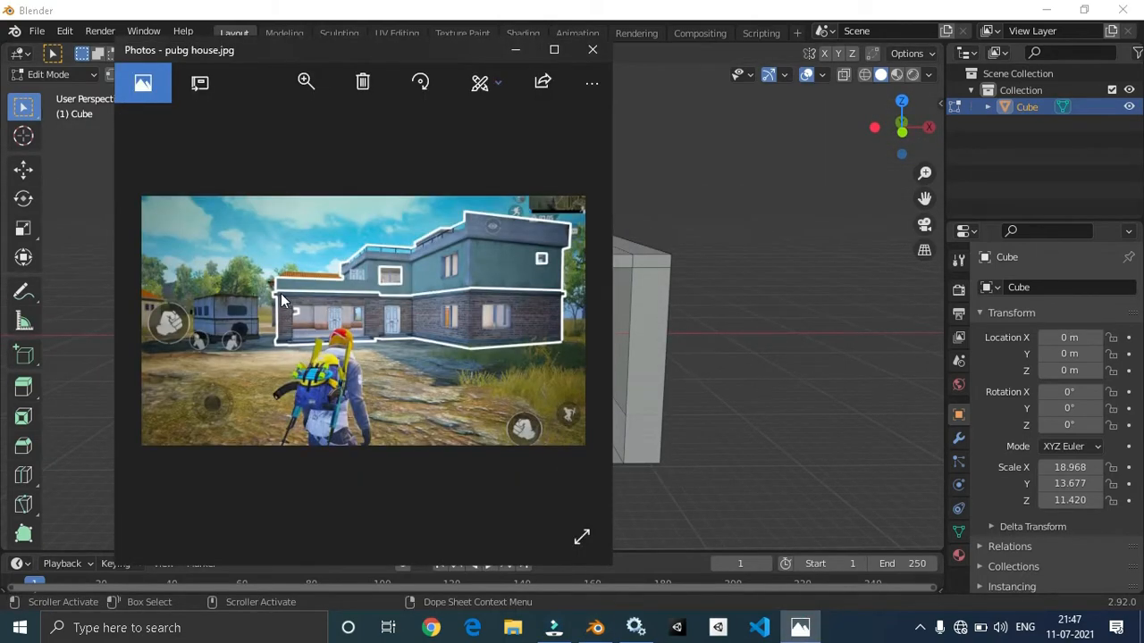
{"action": "left_click", "coordinate": [514, 49]}
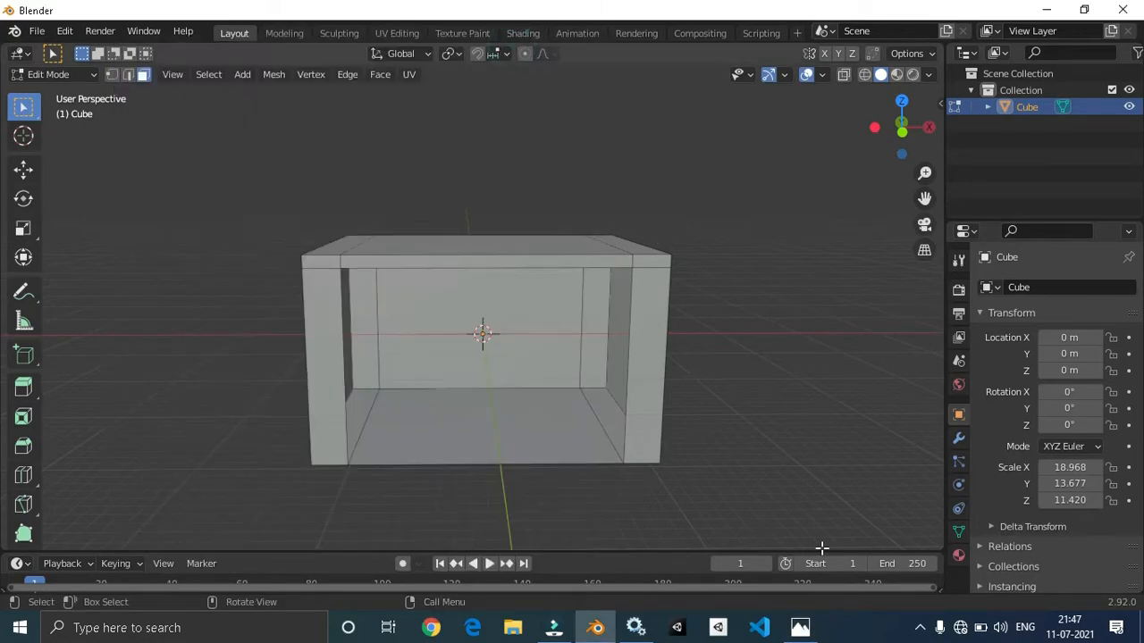
{"action": "left_click", "coordinate": [802, 628]}
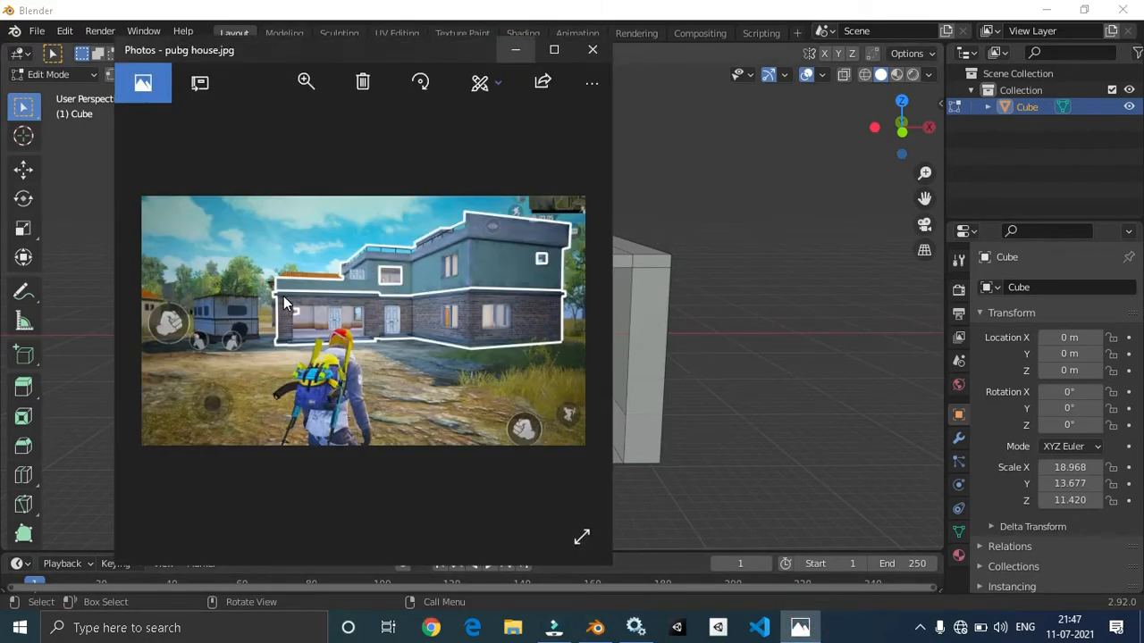
{"action": "left_click", "coordinate": [505, 49]}
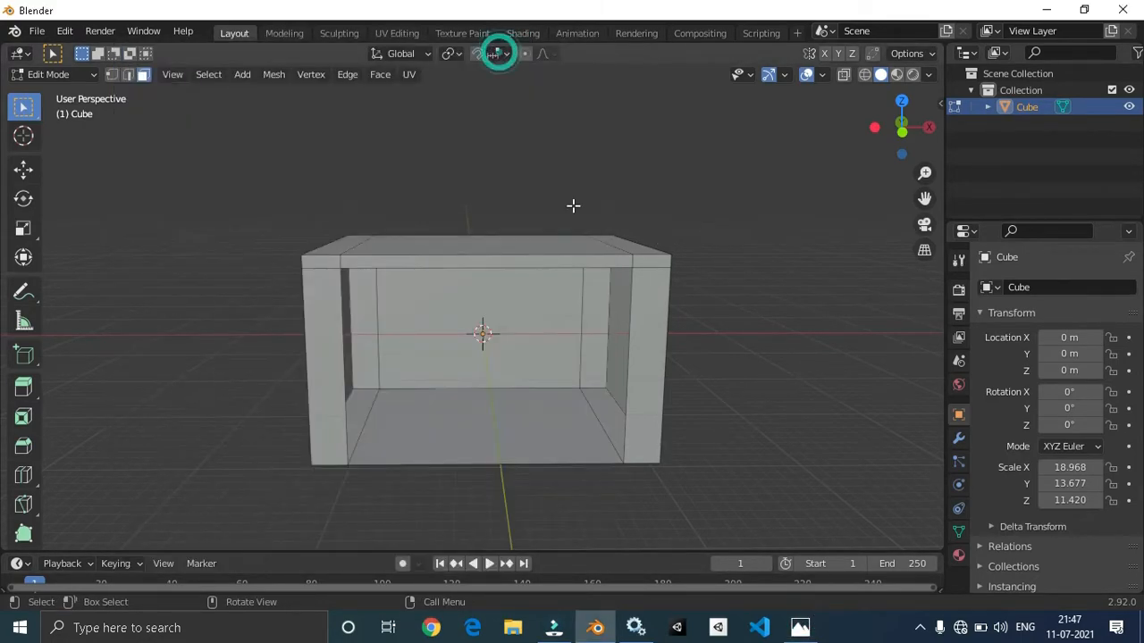
- Select the three narrow faces along the top of the front wall and extrude them slightly forward as a ledge
{"action": "left_click", "coordinate": [503, 261]}
{"action": "left_click", "coordinate": [335, 265], "text": "shift"}
{"action": "left_click", "coordinate": [635, 266], "text": "shift"}
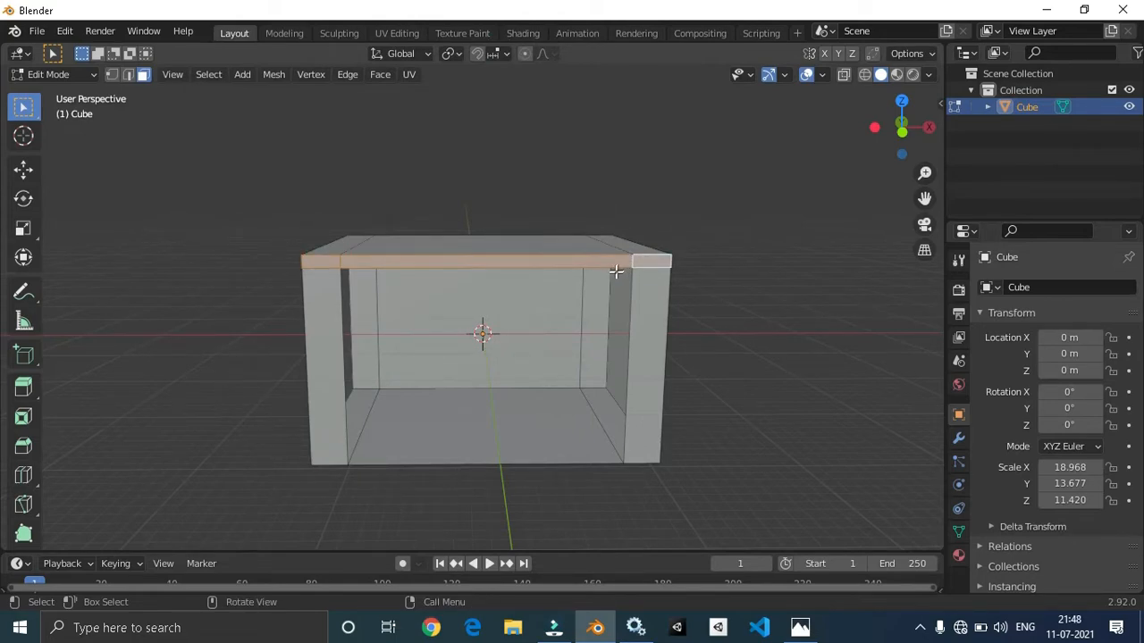
{"action": "middle_click_drag", "start_coordinate": [603, 314], "coordinate": [480, 312]}
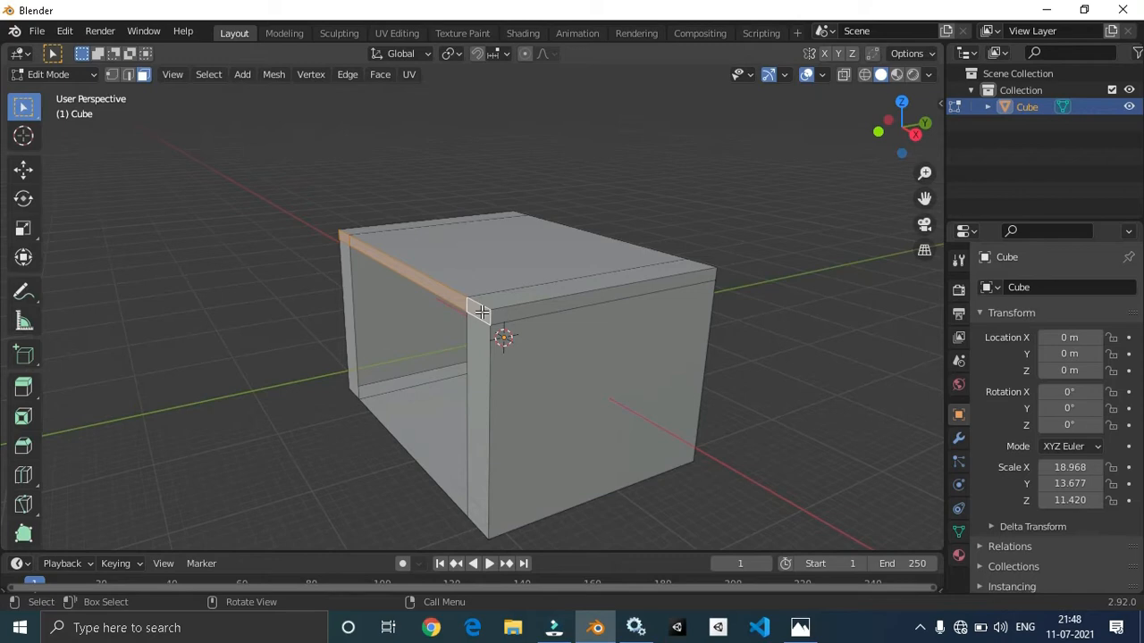
{"action": "key", "text": "e"}
{"action": "left_click", "coordinate": [464, 310]}
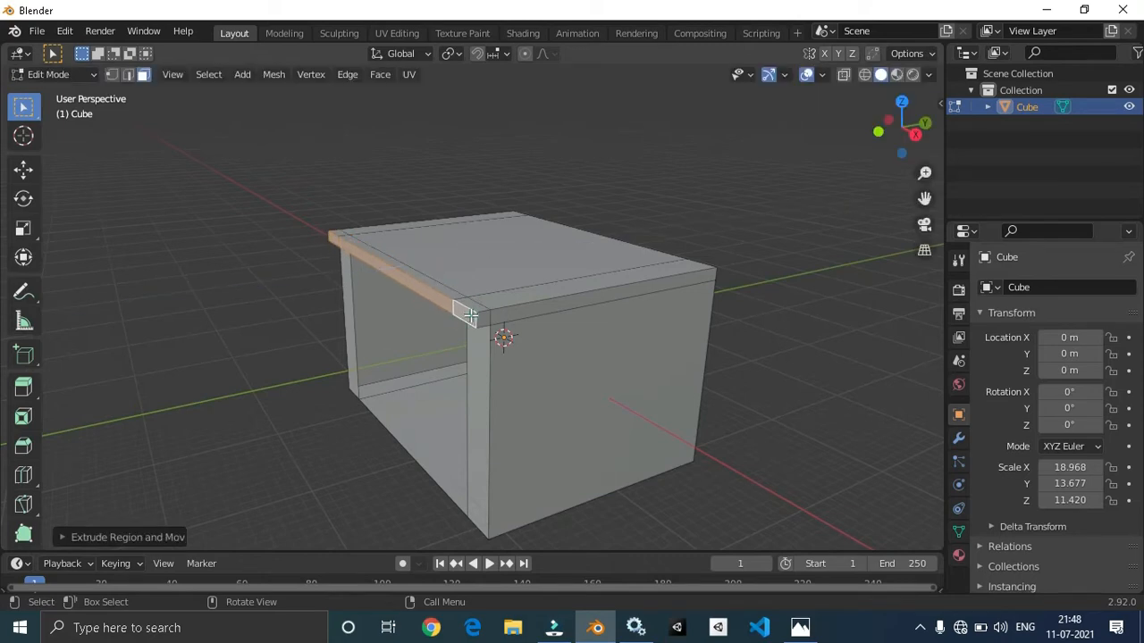
- Check the reference picture, then extrude both end faces of the front ledge outward past the side walls
{"action": "left_click", "coordinate": [800, 627]}
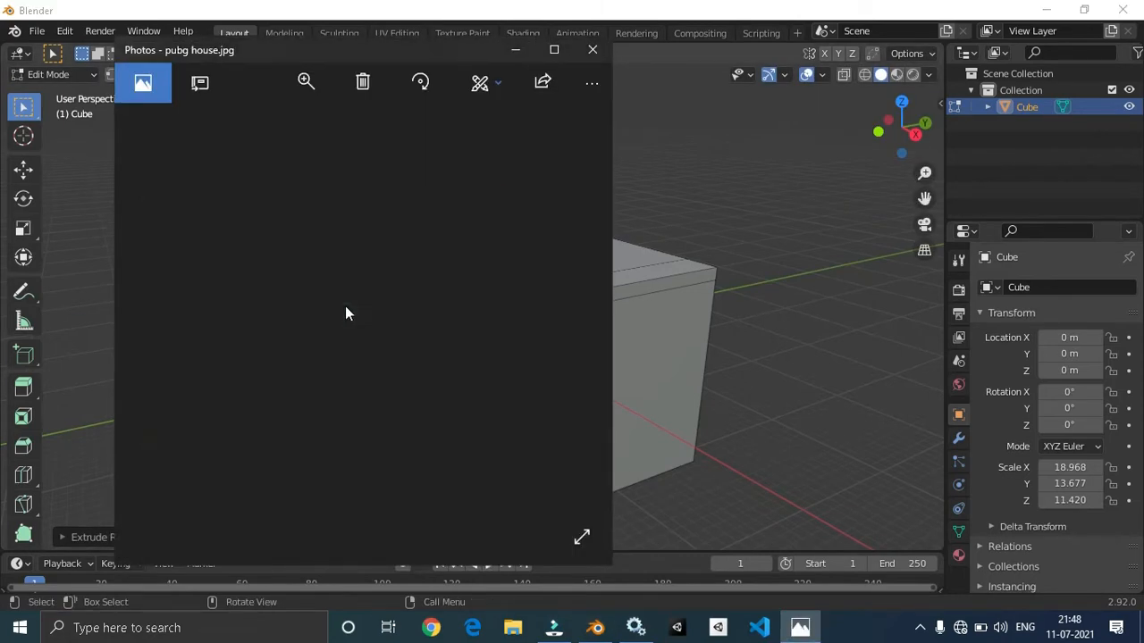
{"action": "left_click", "coordinate": [515, 51]}
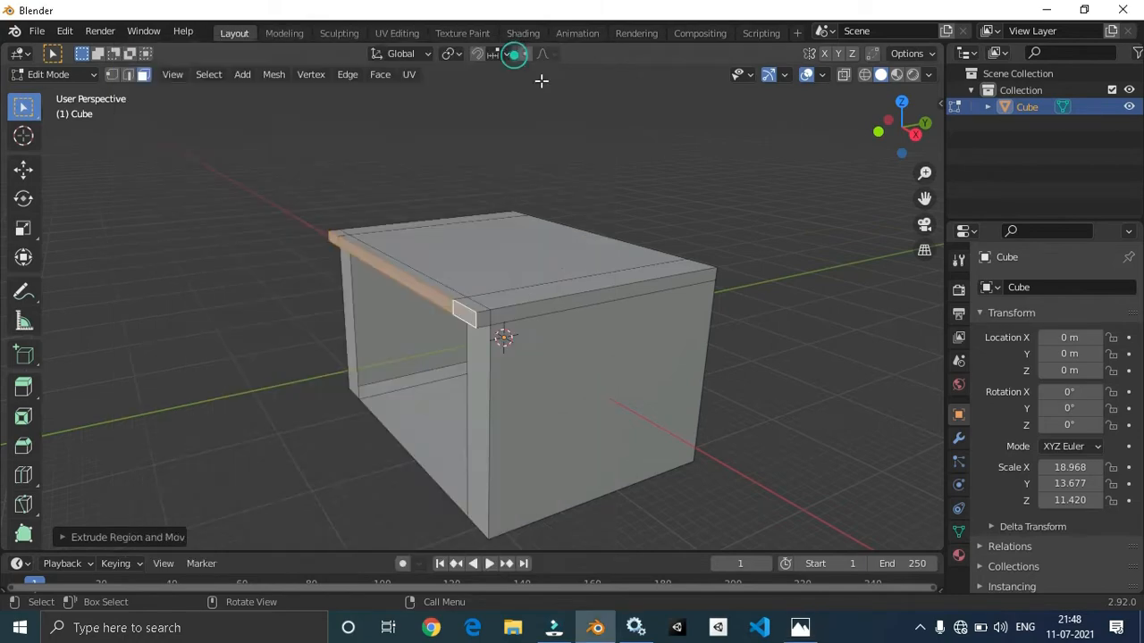
{"action": "left_click", "coordinate": [484, 323], "text": "shift"}
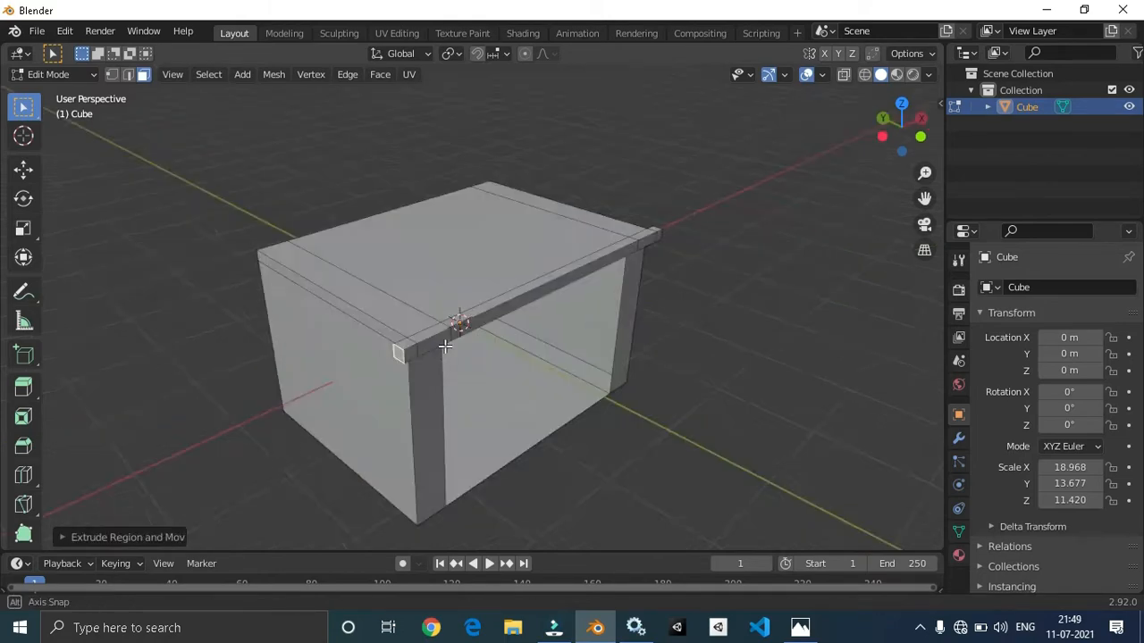
{"action": "middle_click_drag", "start_coordinate": [880, 390], "coordinate": [830, 380]}
{"action": "left_click", "coordinate": [829, 380]}
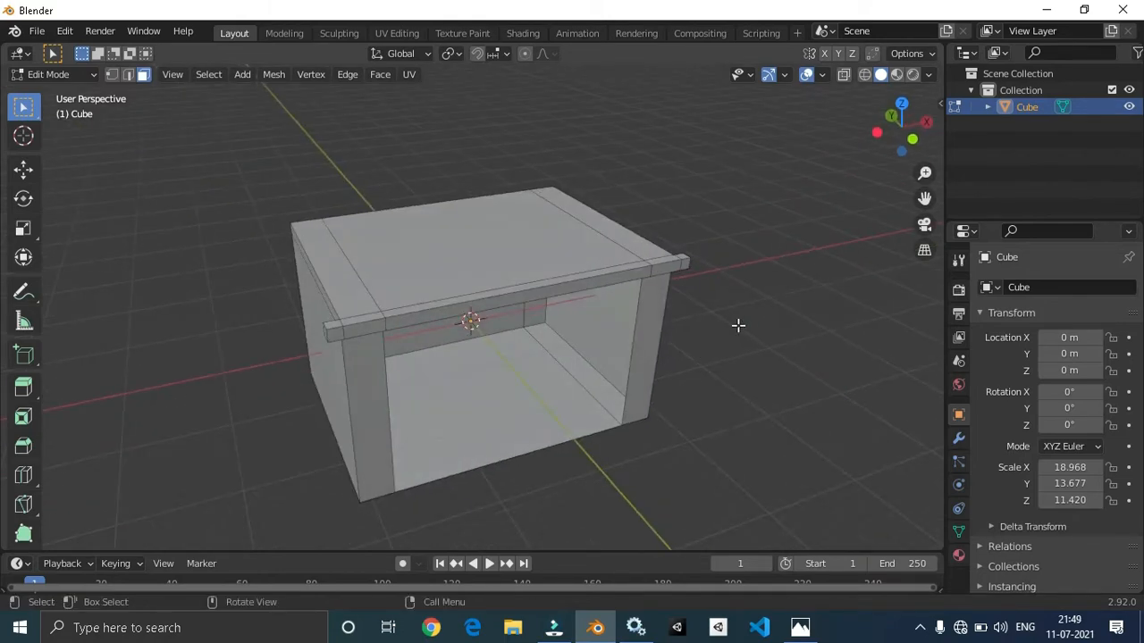
- Switch to Photos to compare the front ledge and pillars with pubg house.jpg, then return to Blender
{"action": "middle_click_drag", "start_coordinate": [739, 325], "coordinate": [707, 339]}
{"action": "left_click", "coordinate": [802, 629]}
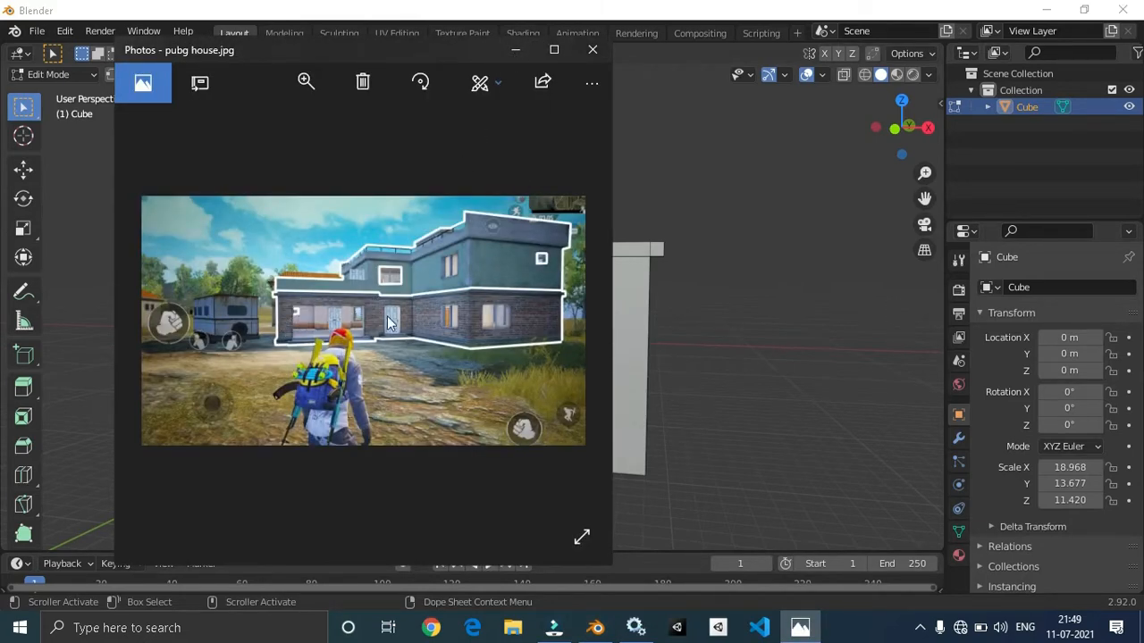
{"action": "left_click", "coordinate": [506, 51]}
- Add two vertical loop cuts through the side wall, one near its front edge and one near its back edge
{"action": "middle_click_drag", "start_coordinate": [684, 372], "coordinate": [719, 342]}
{"action": "key", "text": "a"}
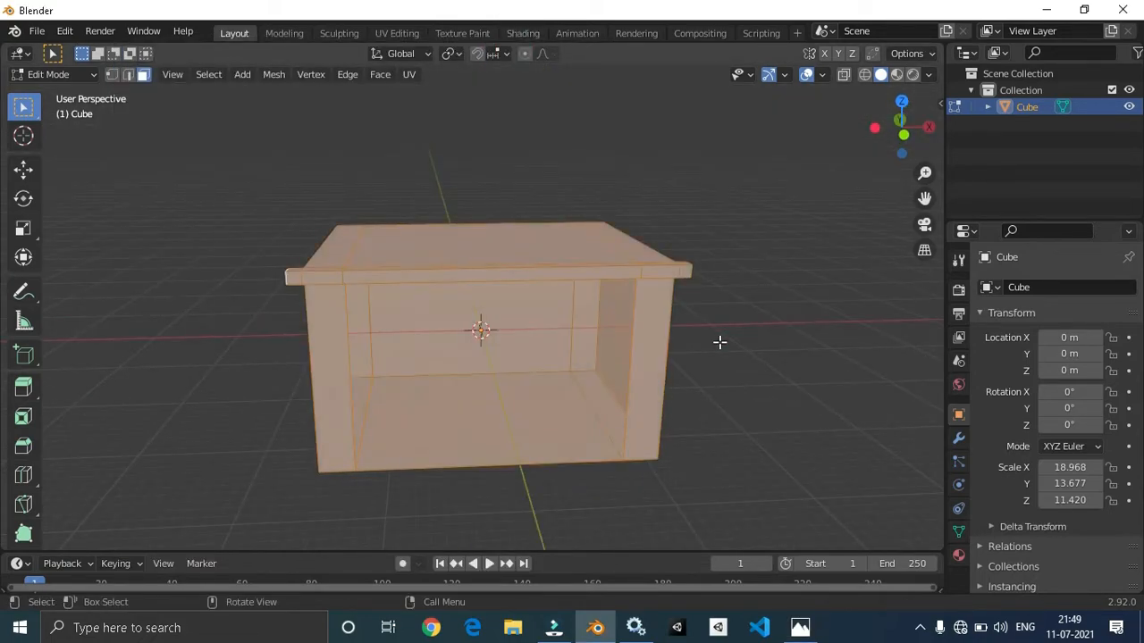
{"action": "scroll", "coordinate": [720, 342], "scroll_direction": "down", "scroll_amount": 1}
{"action": "middle_click_drag", "start_coordinate": [719, 343], "coordinate": [481, 358]}
{"action": "key", "text": "ctrl+r"}
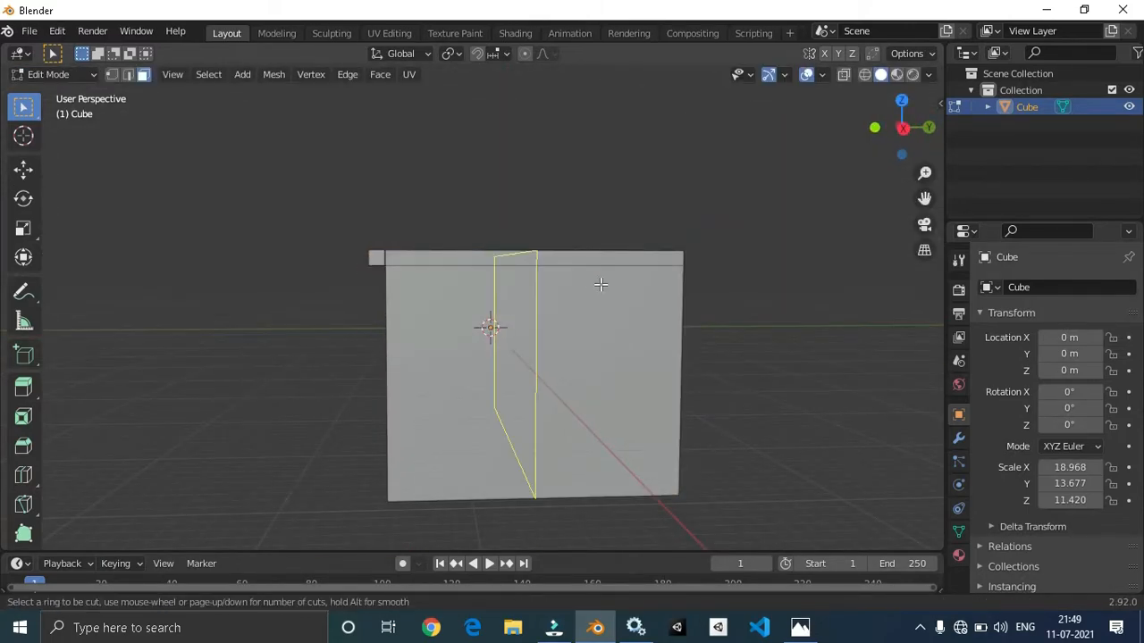
{"action": "left_click", "coordinate": [490, 327]}
{"action": "left_click", "coordinate": [471, 322]}
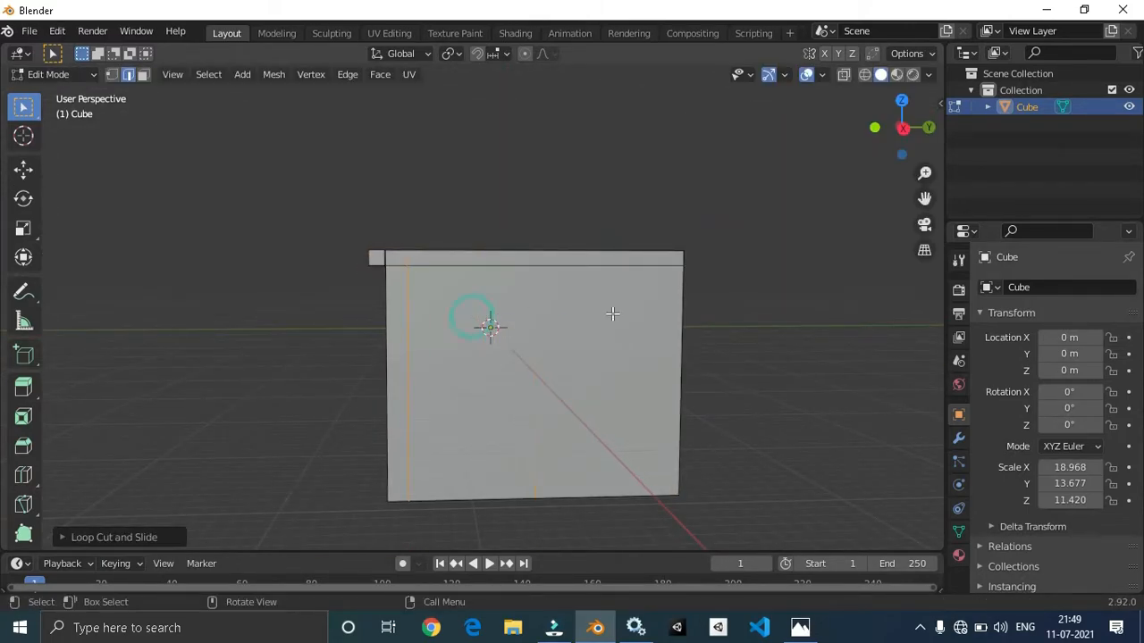
{"action": "left_click", "coordinate": [760, 275]}
- Delete the large centre face of the side wall between the two new loop cuts
{"action": "key", "text": "3"}
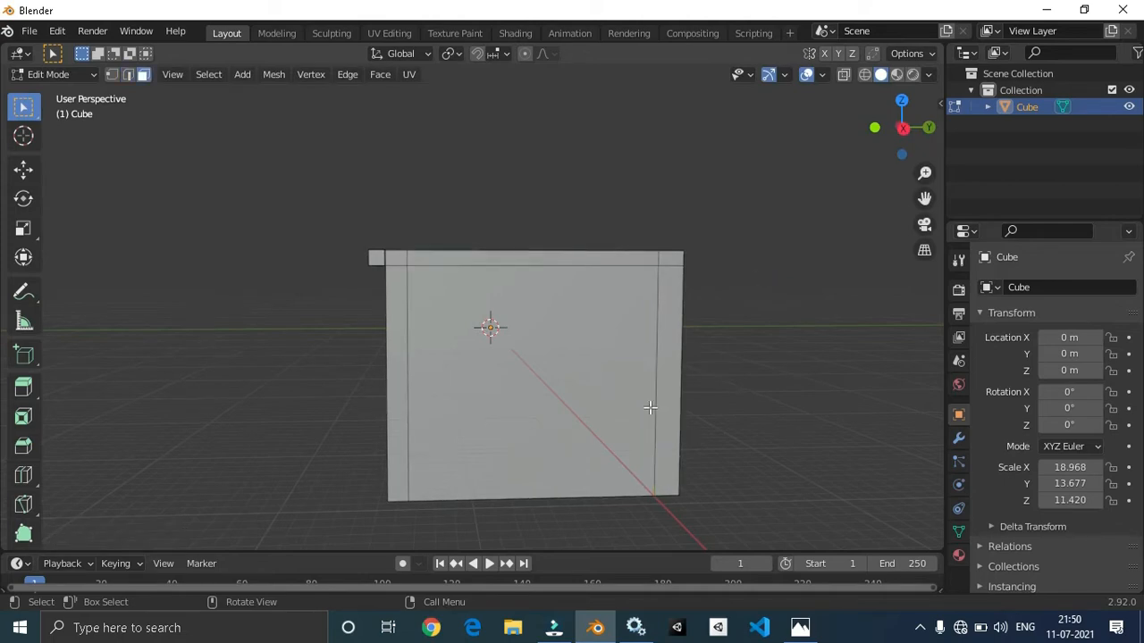
{"action": "left_click", "coordinate": [574, 408]}
{"action": "key", "text": "x"}
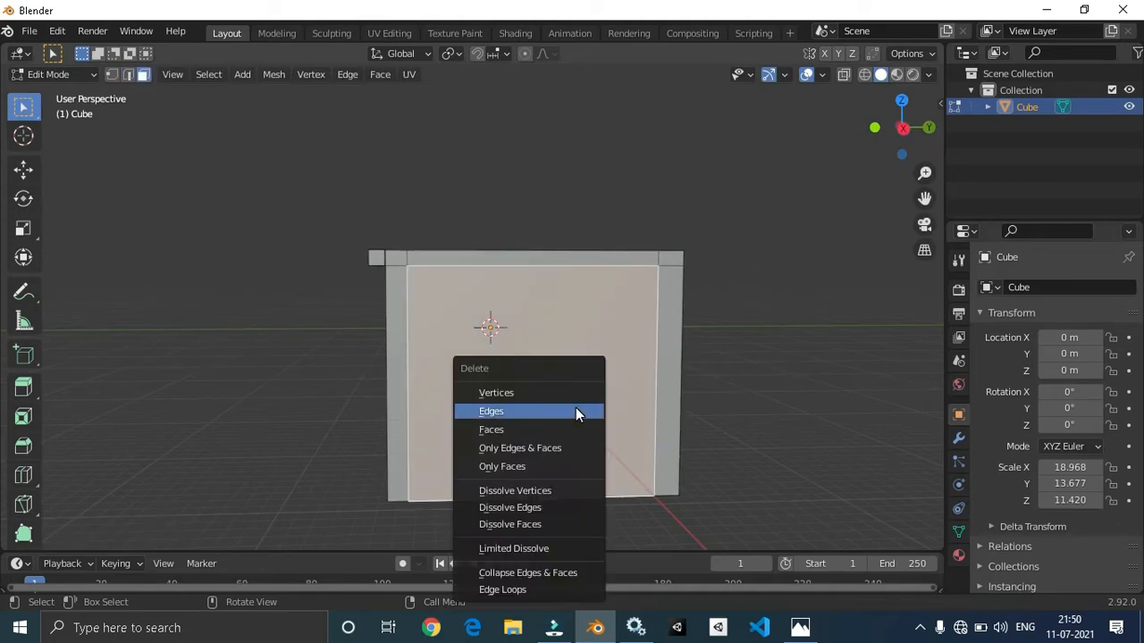
{"action": "left_click", "coordinate": [576, 407]}
- Switch to Photos to examine the ground-floor opening of the house in pubg house.jpg
{"action": "middle_click_drag", "start_coordinate": [576, 408], "coordinate": [669, 493]}
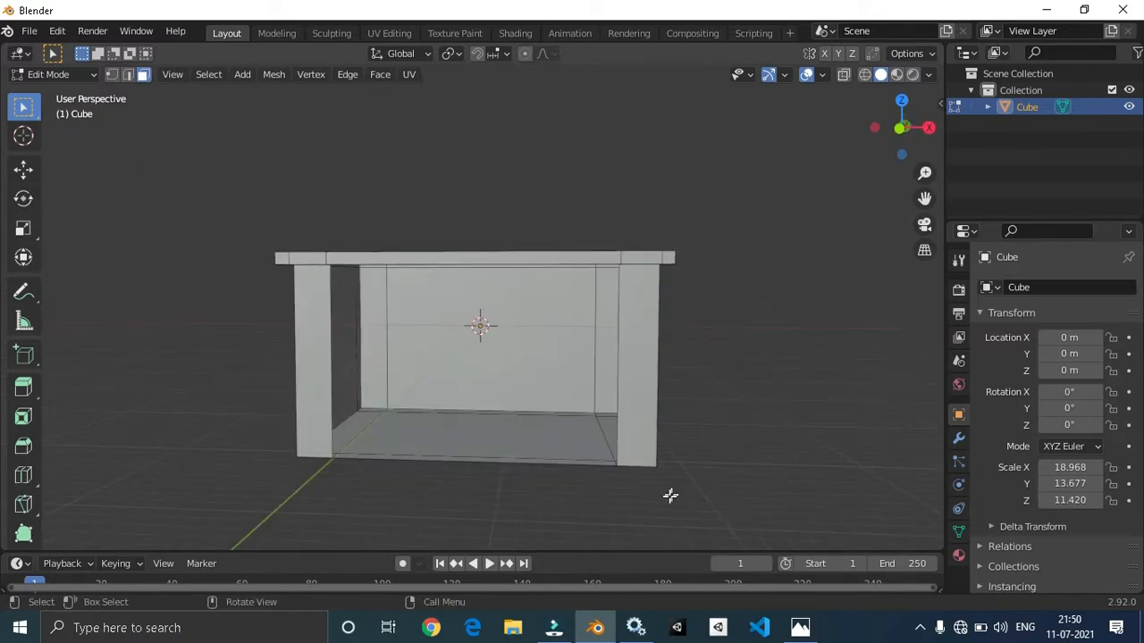
{"action": "mouse_move", "coordinate": [800, 627]}
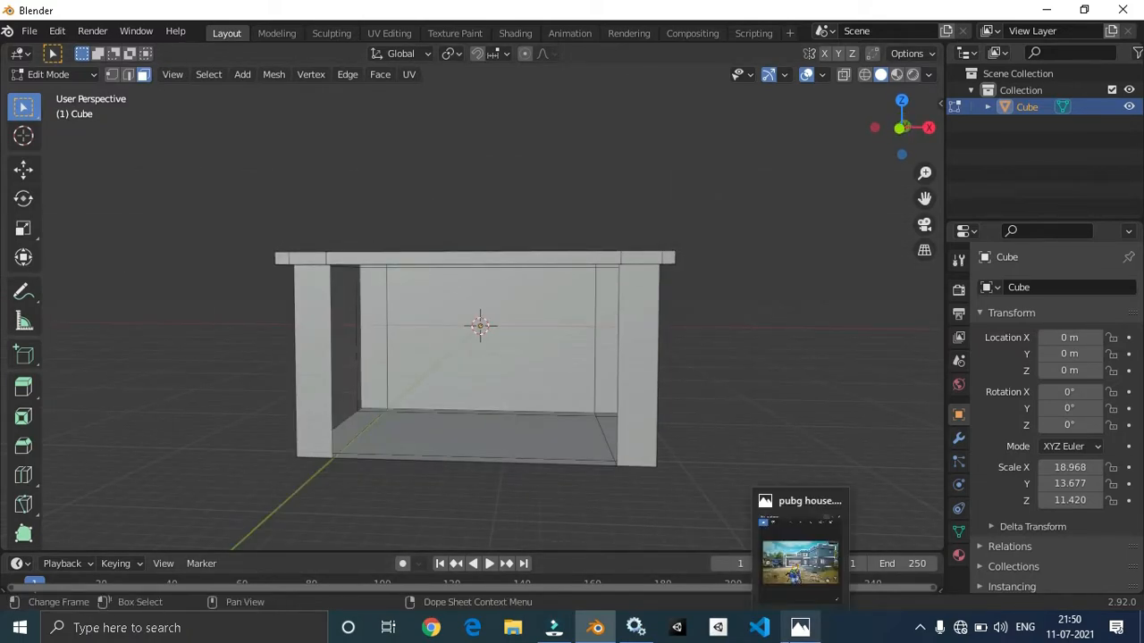
{"action": "left_click", "coordinate": [800, 562]}
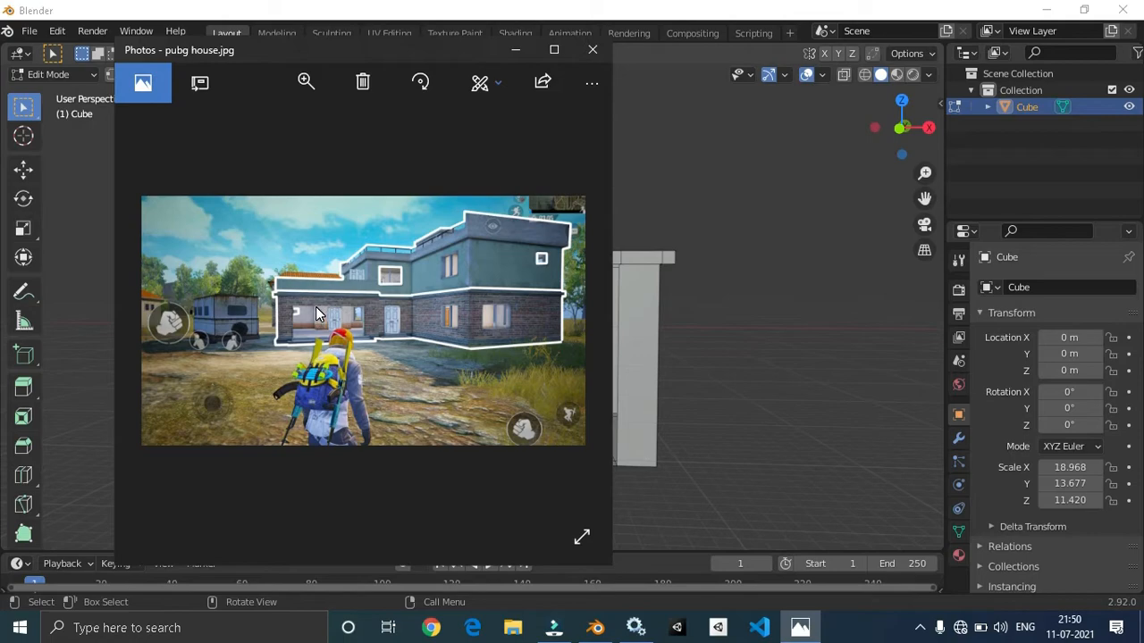
- Return to Blender and scale the whole house mesh along Z to make it slightly lower
{"action": "left_click", "coordinate": [505, 52]}
{"action": "middle_click_drag", "start_coordinate": [480, 308], "coordinate": [523, 304]}
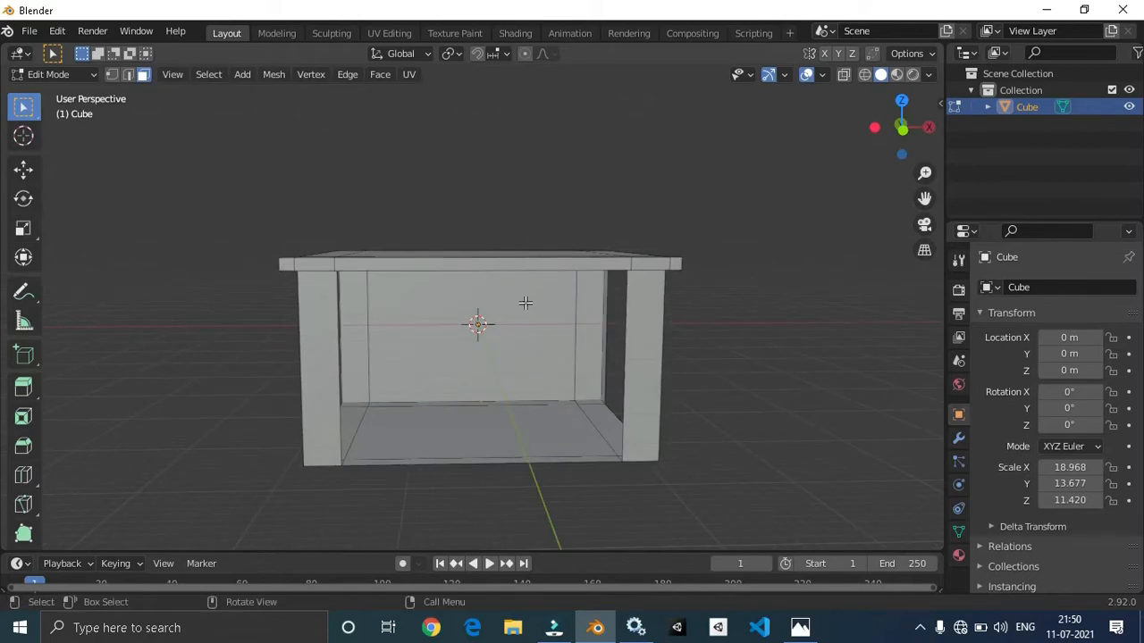
{"action": "key", "text": "x"}
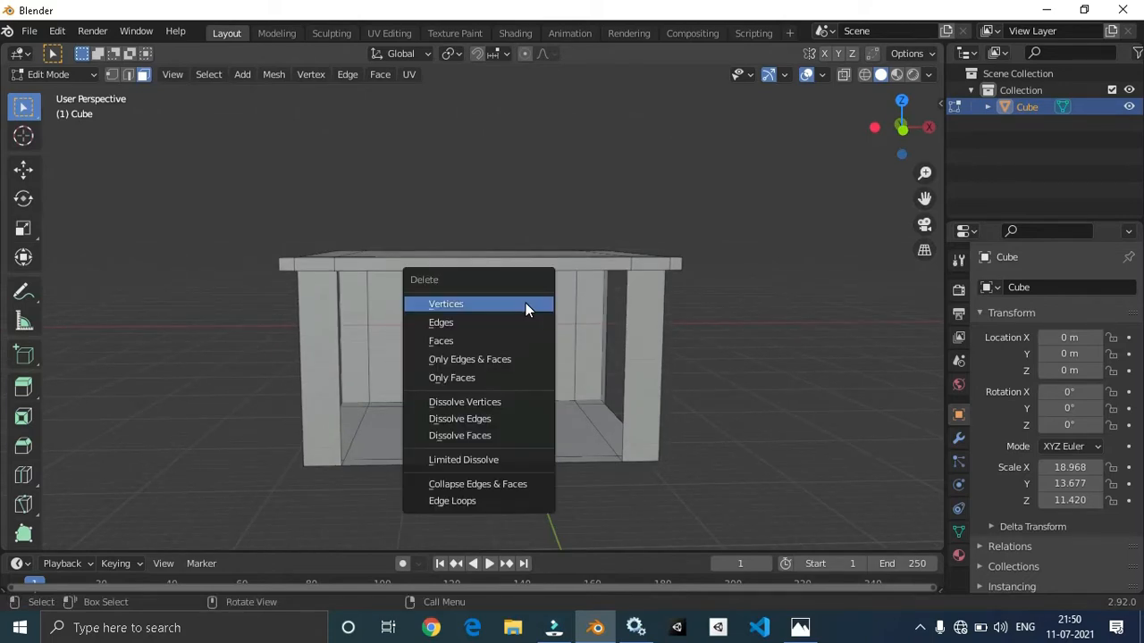
{"action": "key", "text": "Escape"}
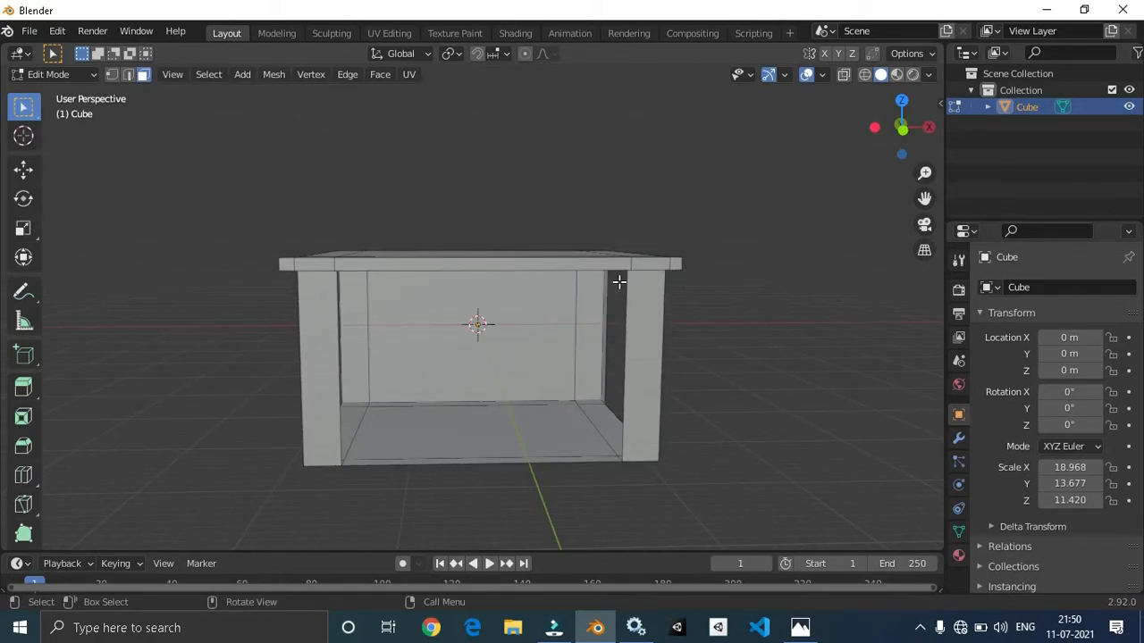
{"action": "key", "text": "a"}
{"action": "key", "text": "s"}
{"action": "key", "text": "z"}
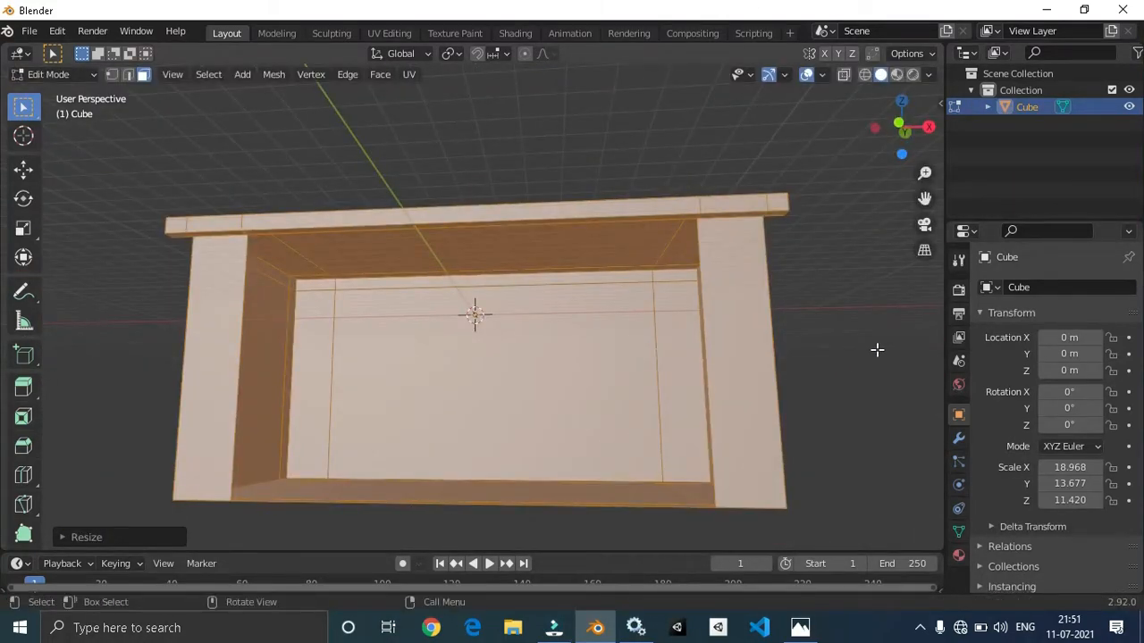
{"action": "key", "text": "alt+a"}
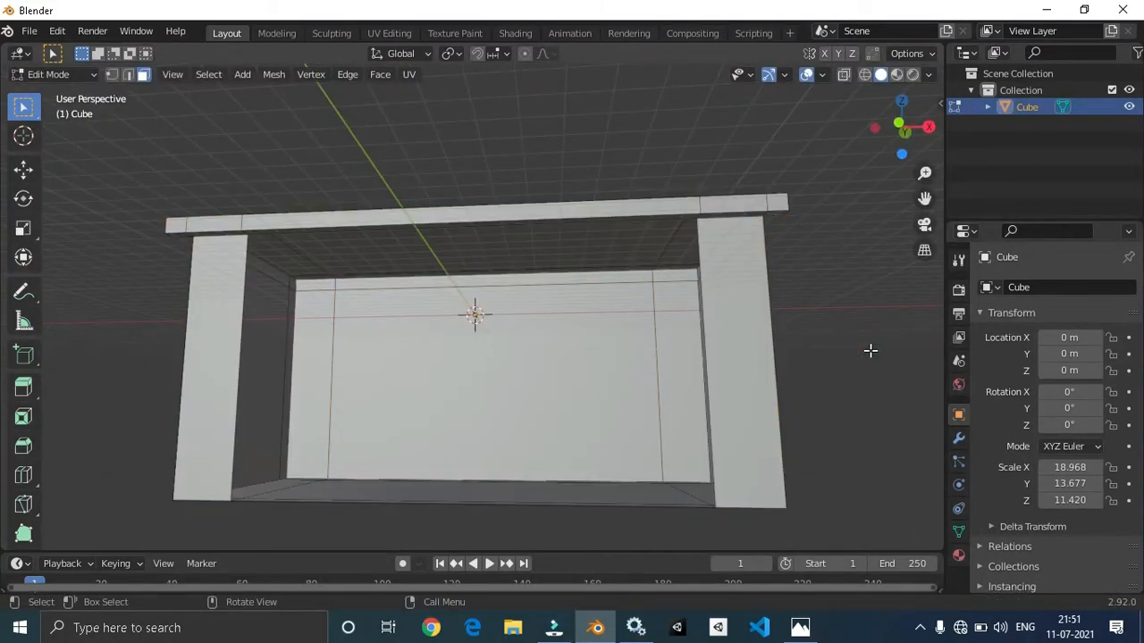
- Add a vertical loop cut through the back wall left of its middle and move it along X closer to the middle
{"action": "key", "text": "ctrl+r"}
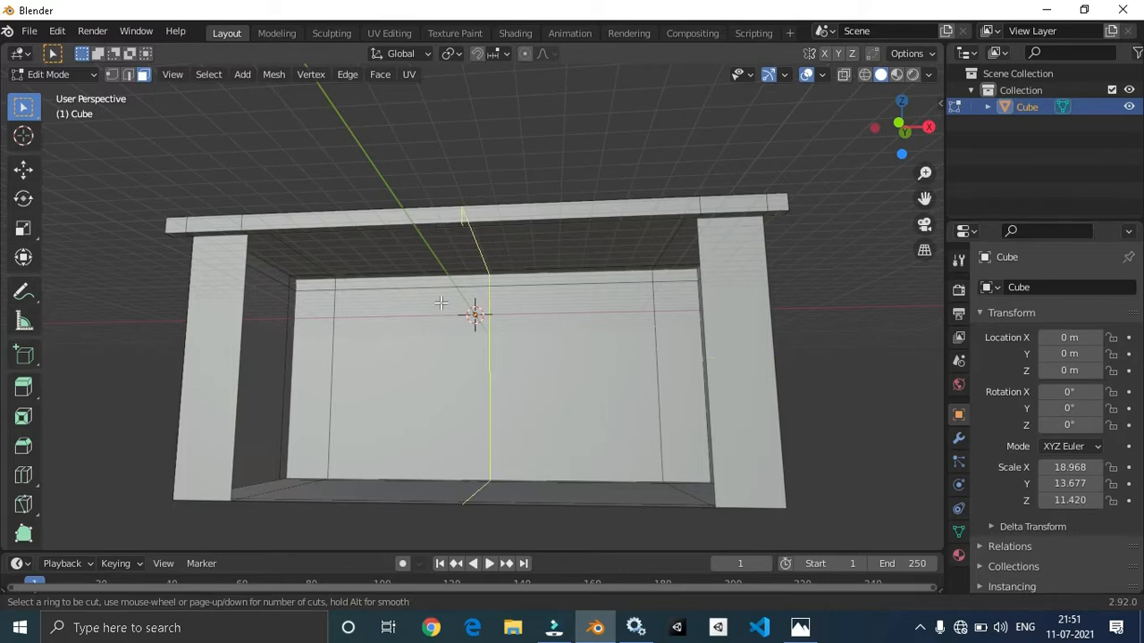
{"action": "left_click", "coordinate": [475, 314]}
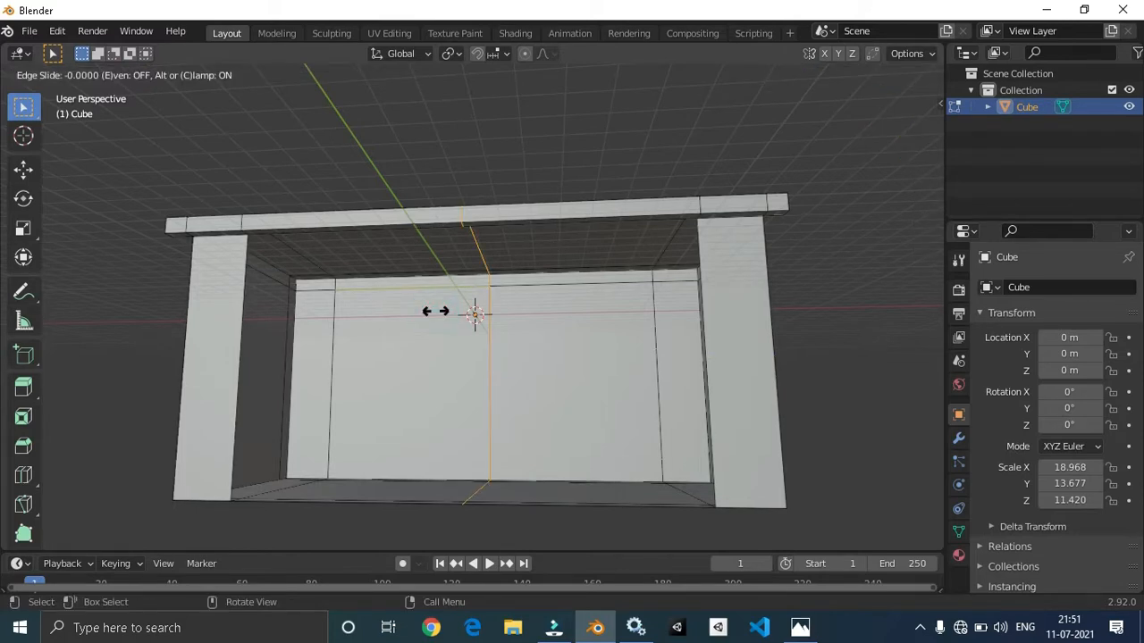
{"action": "left_click", "coordinate": [366, 325]}
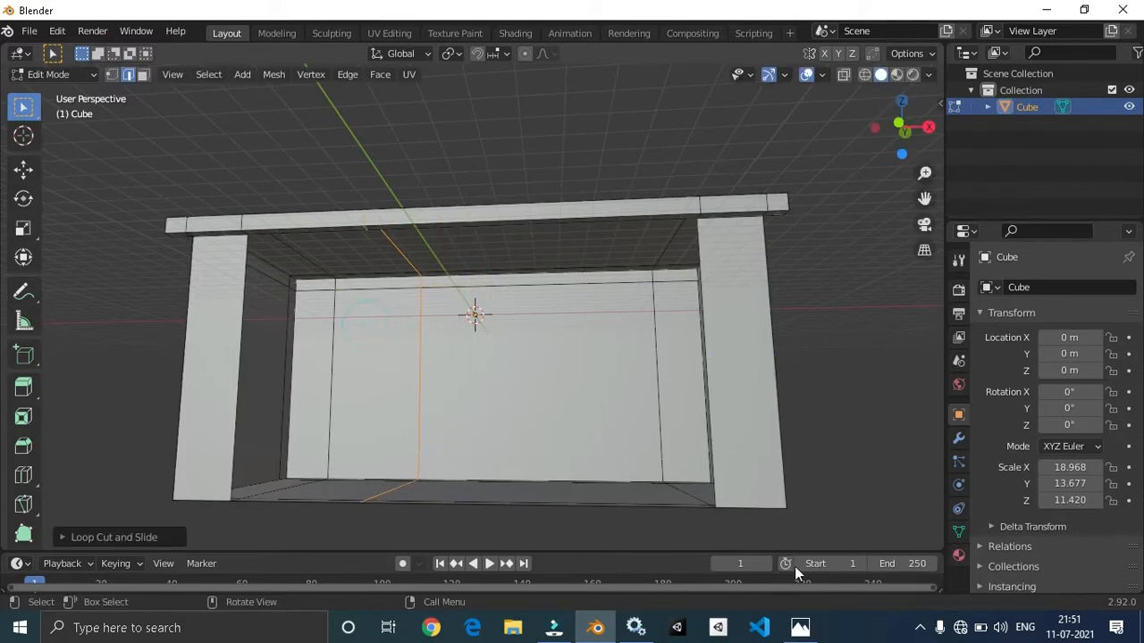
{"action": "left_click", "coordinate": [790, 633]}
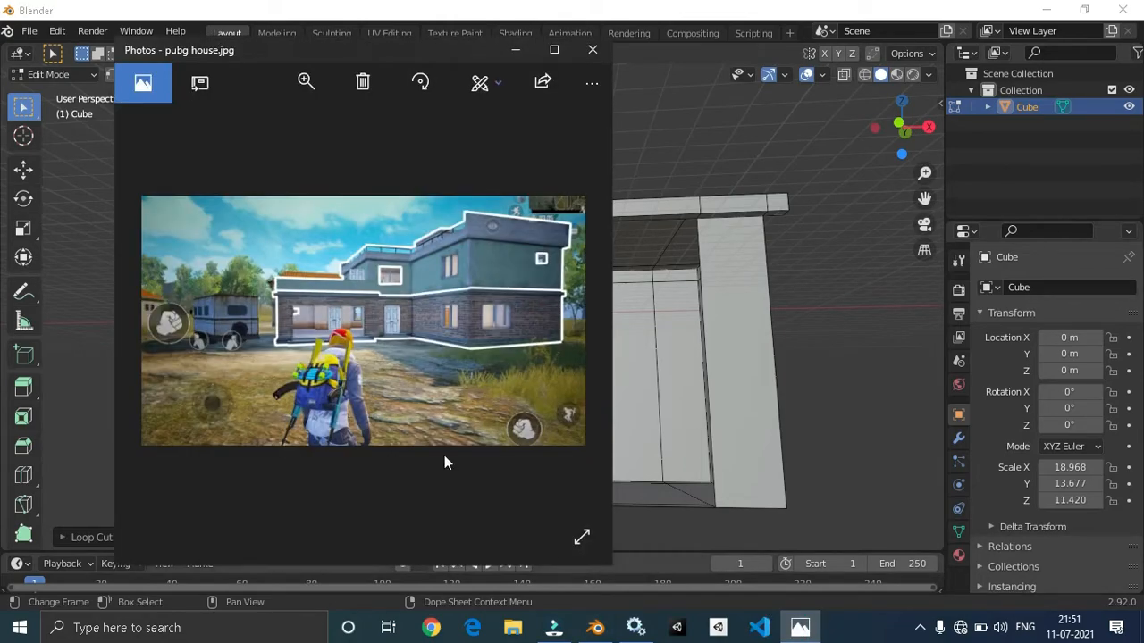
{"action": "left_click", "coordinate": [515, 49]}
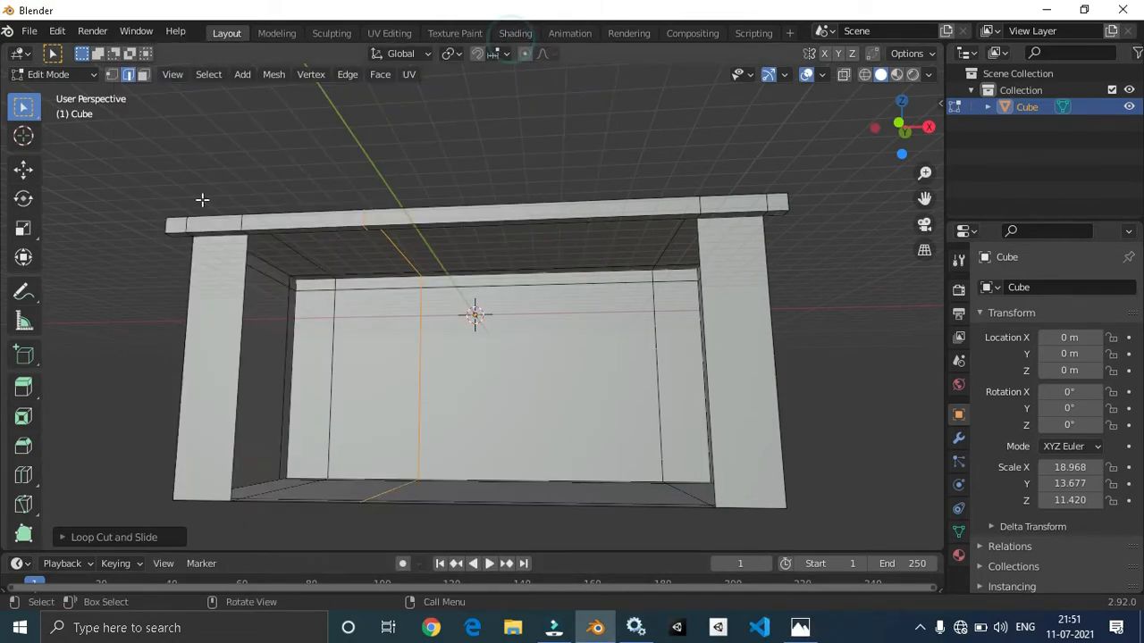
{"action": "left_click", "coordinate": [24, 168]}
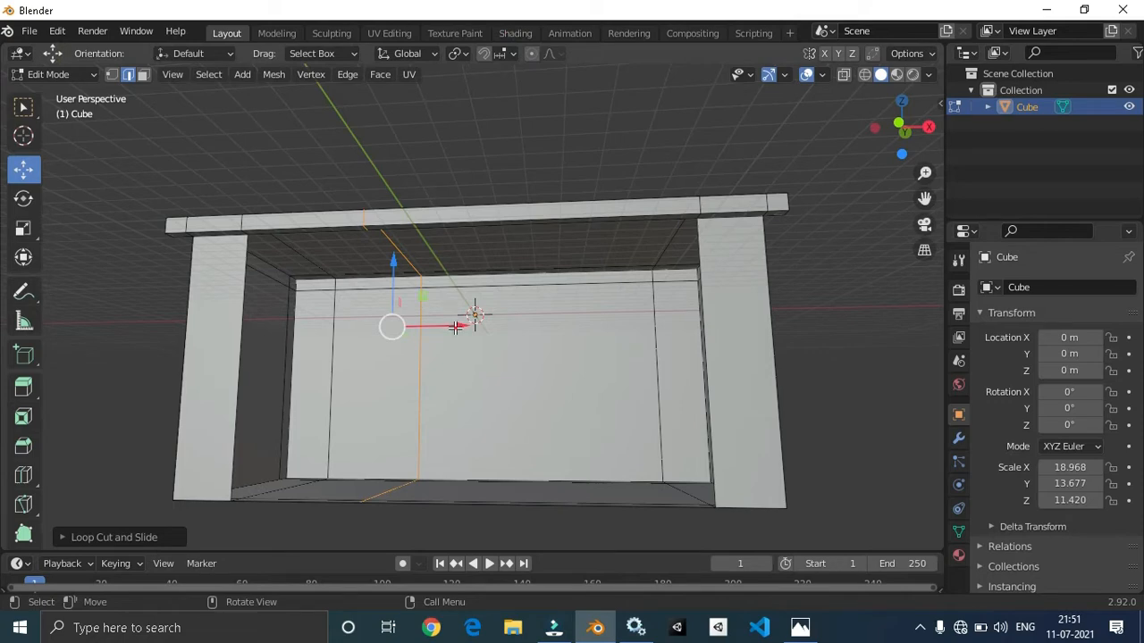
{"action": "left_click_drag", "start_coordinate": [398, 328], "coordinate": [482, 338]}
- Add a second vertical loop cut through the back wall right of its middle and compare the layout with pubg house.jpg in Photos
{"action": "key", "text": "ctrl+r"}
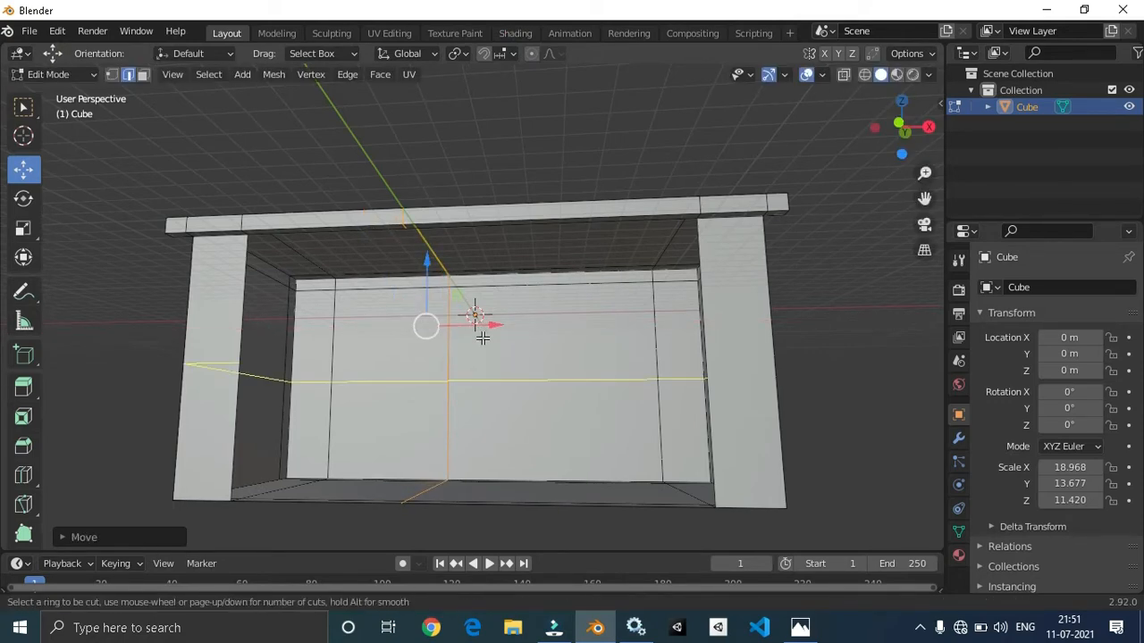
{"action": "left_click", "coordinate": [596, 224]}
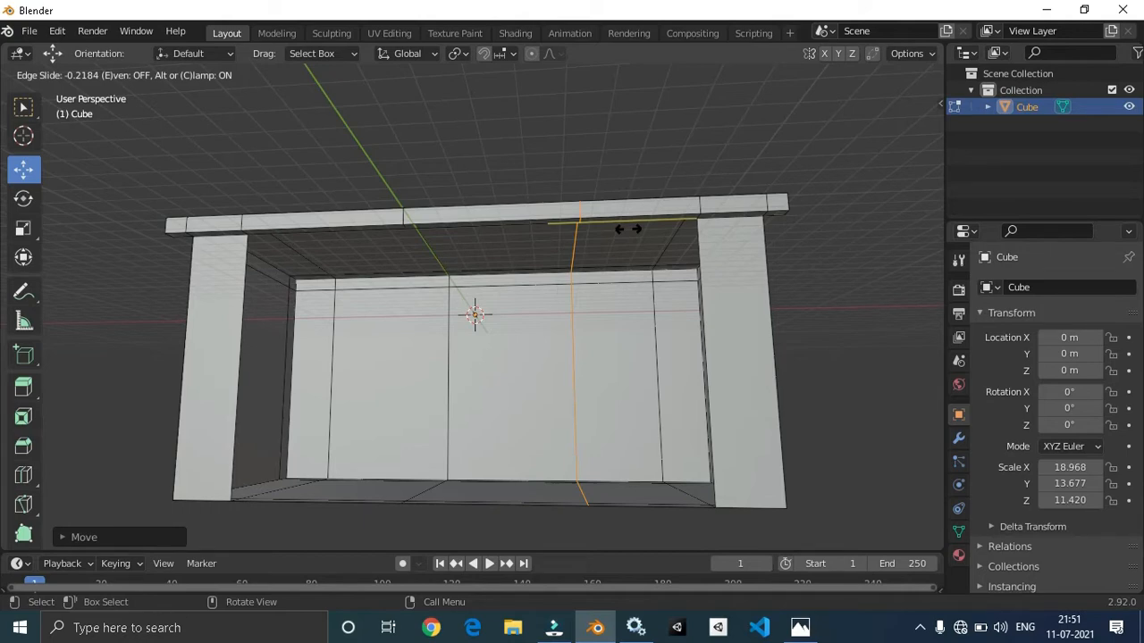
{"action": "left_click", "coordinate": [625, 228]}
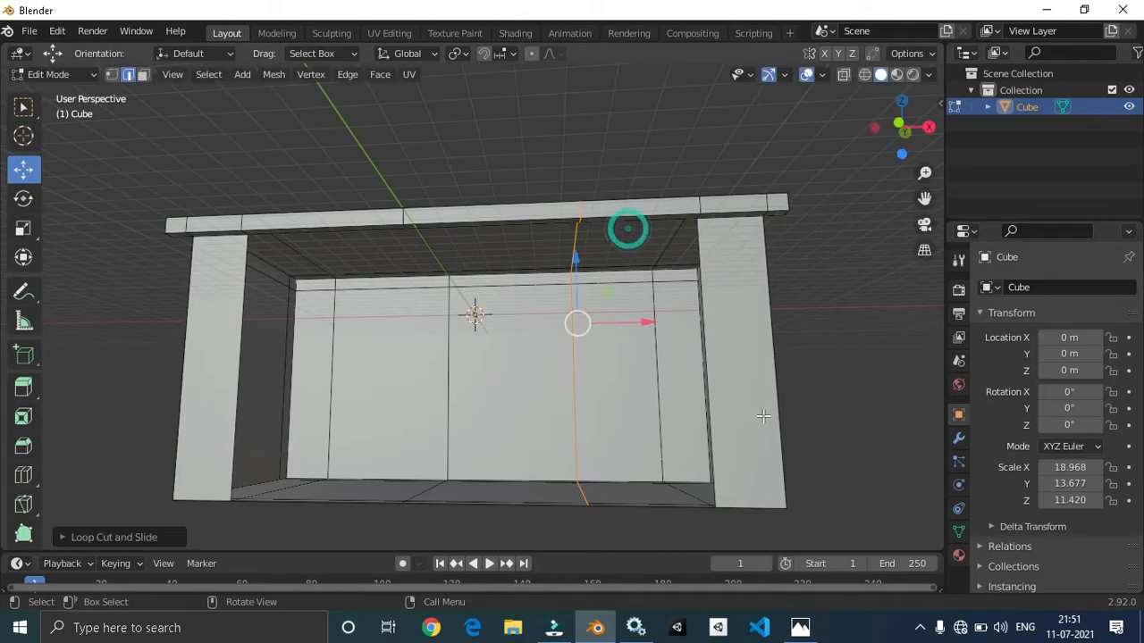
{"action": "left_click", "coordinate": [800, 627]}
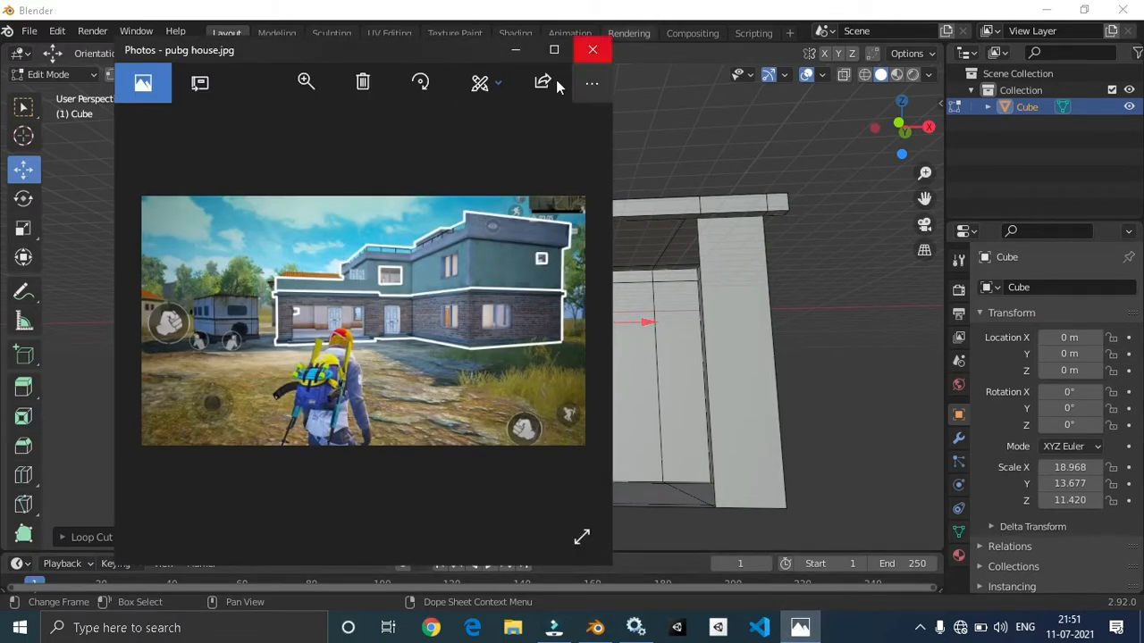
{"action": "left_click", "coordinate": [519, 47]}
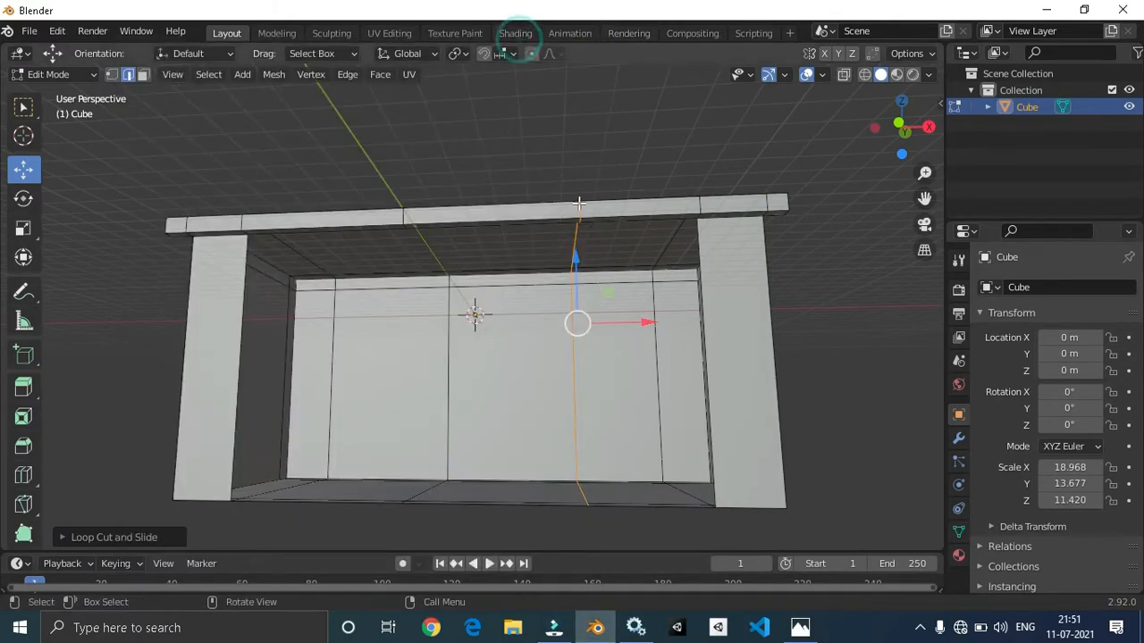
- Extrude the back wall's centre panel about 27.59 m forward into the room
{"action": "middle_click_drag", "start_coordinate": [565, 333], "coordinate": [558, 295]}
{"action": "key", "text": "3"}
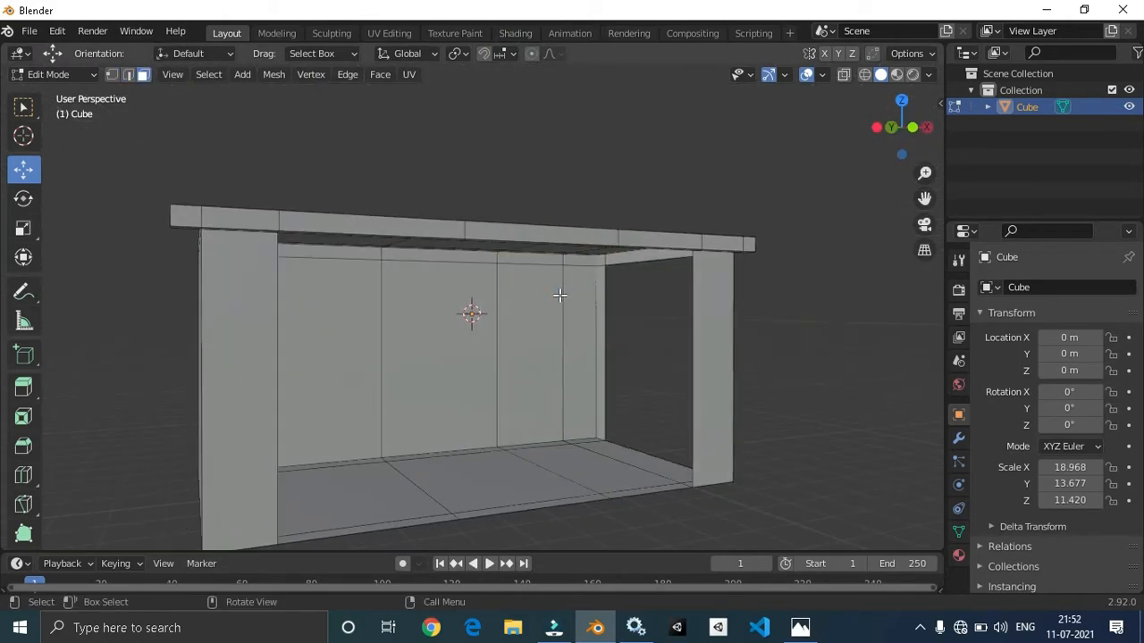
{"action": "left_click", "coordinate": [459, 317]}
{"action": "middle_click_drag", "start_coordinate": [459, 317], "coordinate": [509, 335]}
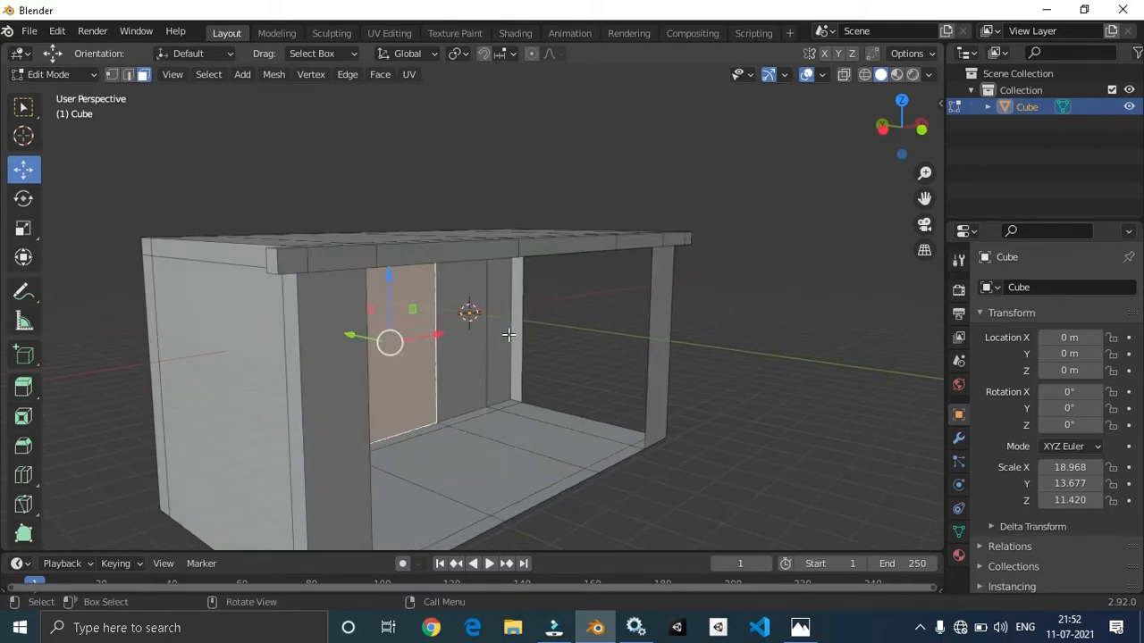
{"action": "key", "text": "e"}
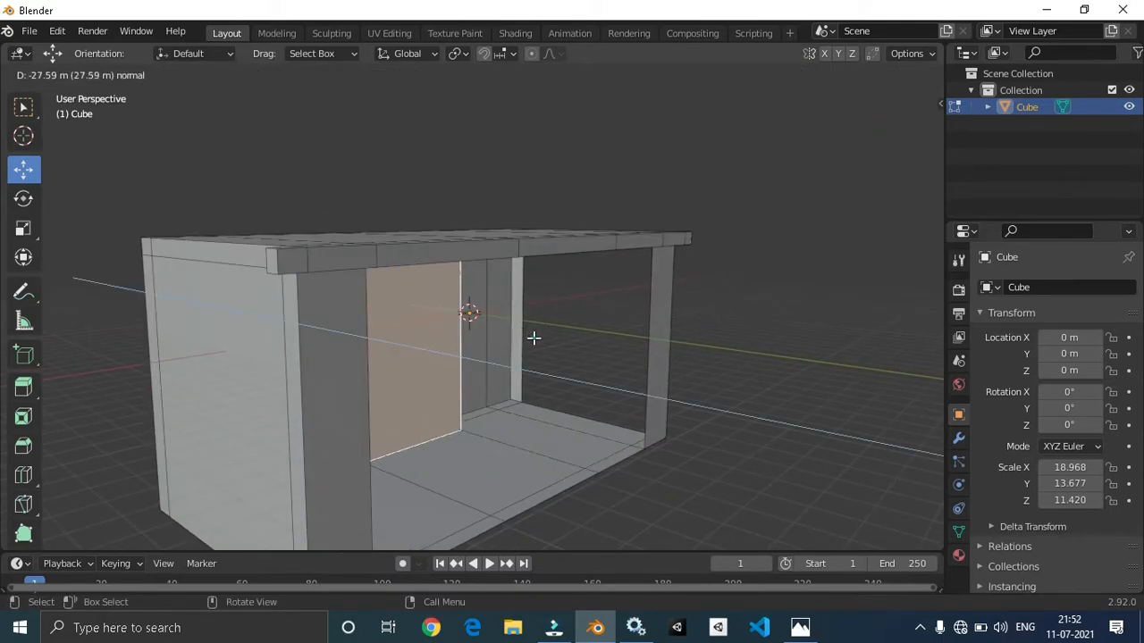
{"action": "left_click", "coordinate": [534, 337]}
{"action": "middle_click_drag", "start_coordinate": [531, 366], "coordinate": [705, 460]}
{"action": "left_click", "coordinate": [796, 462]}
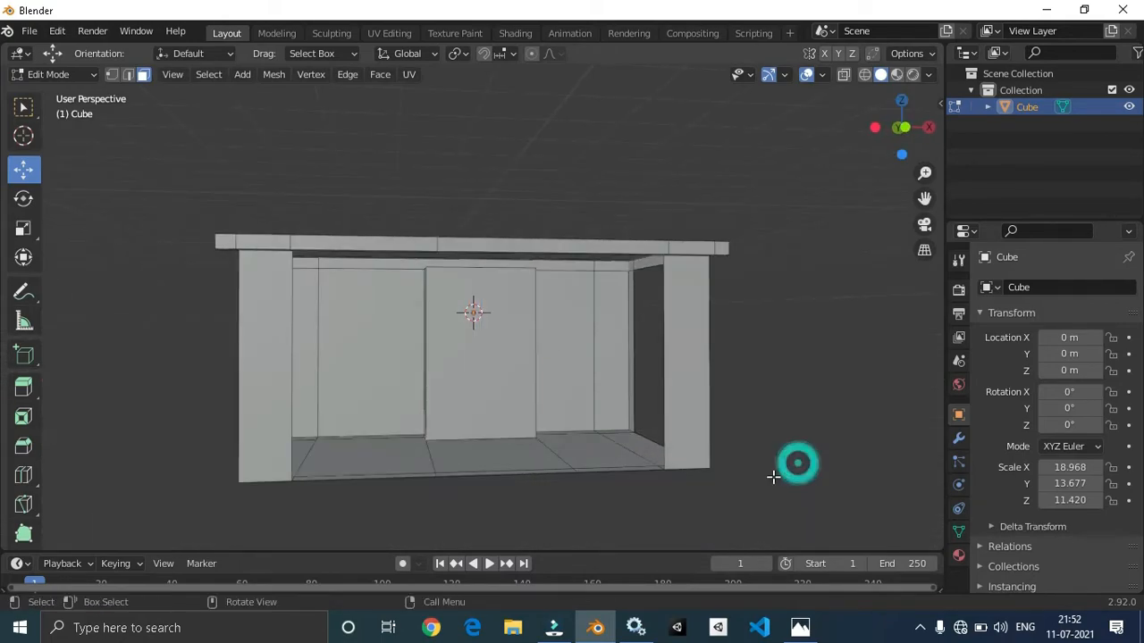
- After checking pubg house.jpg in Photos, add a horizontal loop cut near the walls' top and a vertical one just left of the protruding panel
{"action": "left_click", "coordinate": [809, 630]}
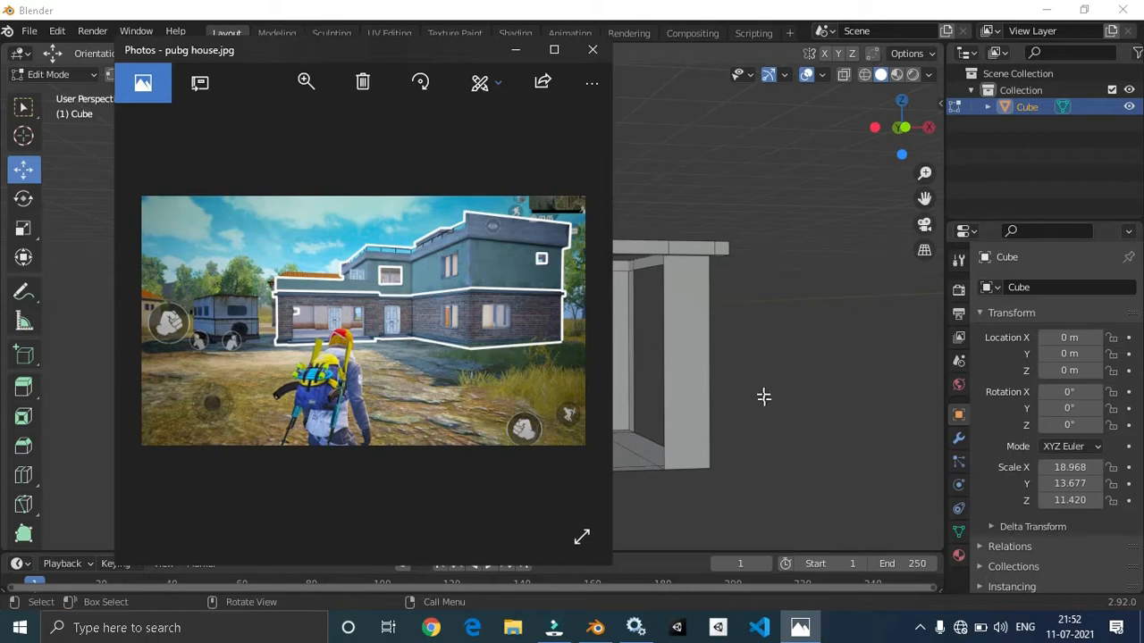
{"action": "left_click", "coordinate": [514, 48]}
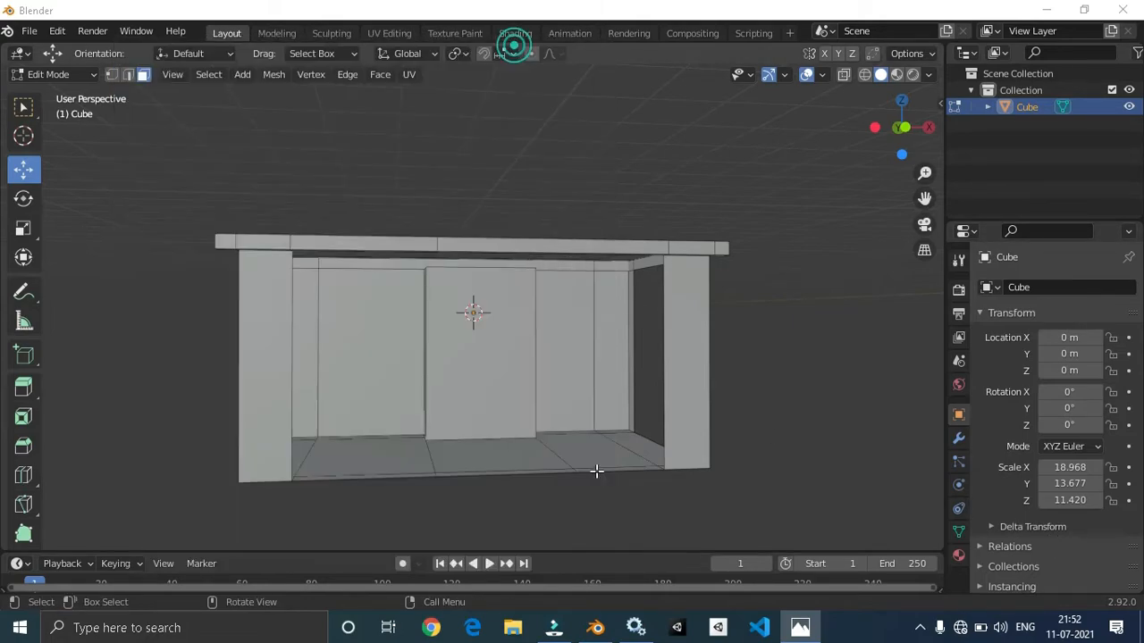
{"action": "middle_click_drag", "start_coordinate": [598, 470], "coordinate": [566, 463]}
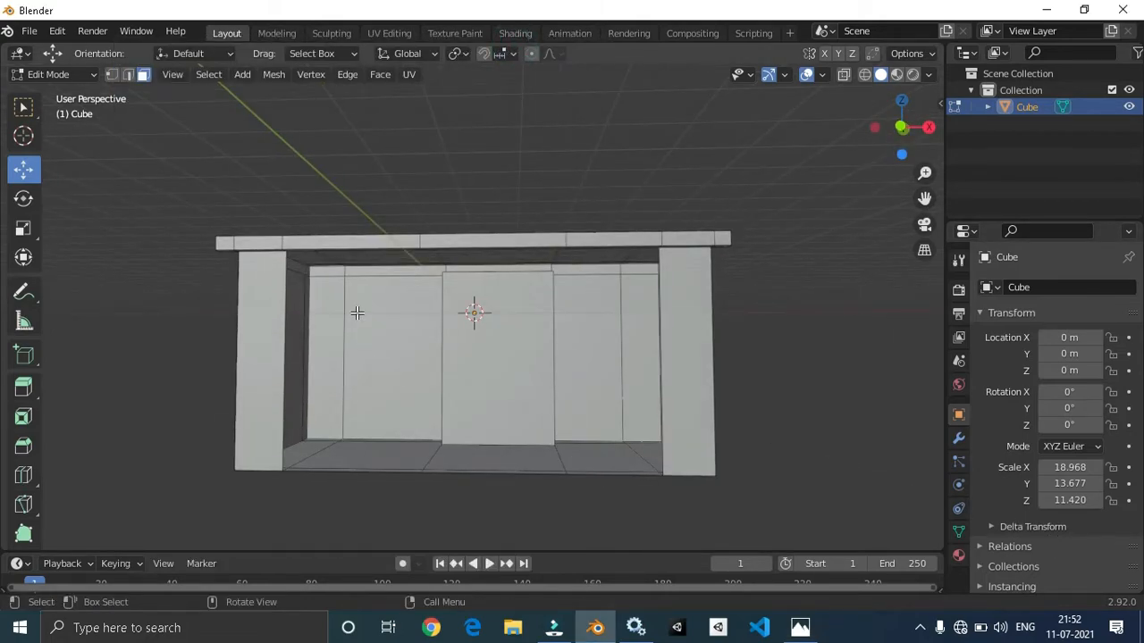
{"action": "key", "text": "ctrl+r"}
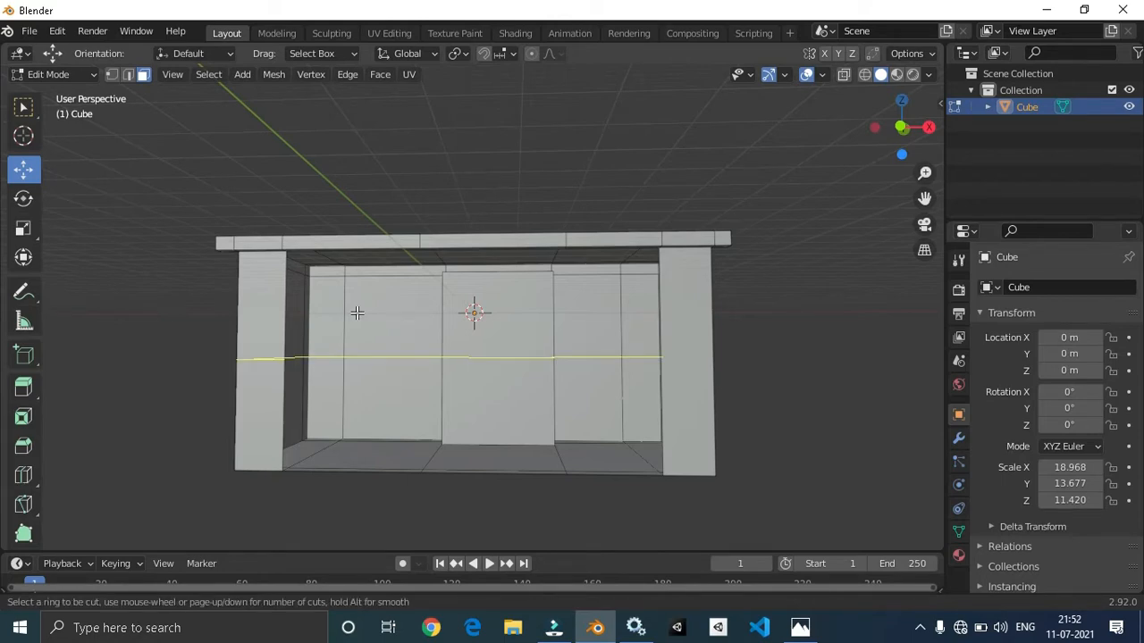
{"action": "left_click", "coordinate": [357, 312]}
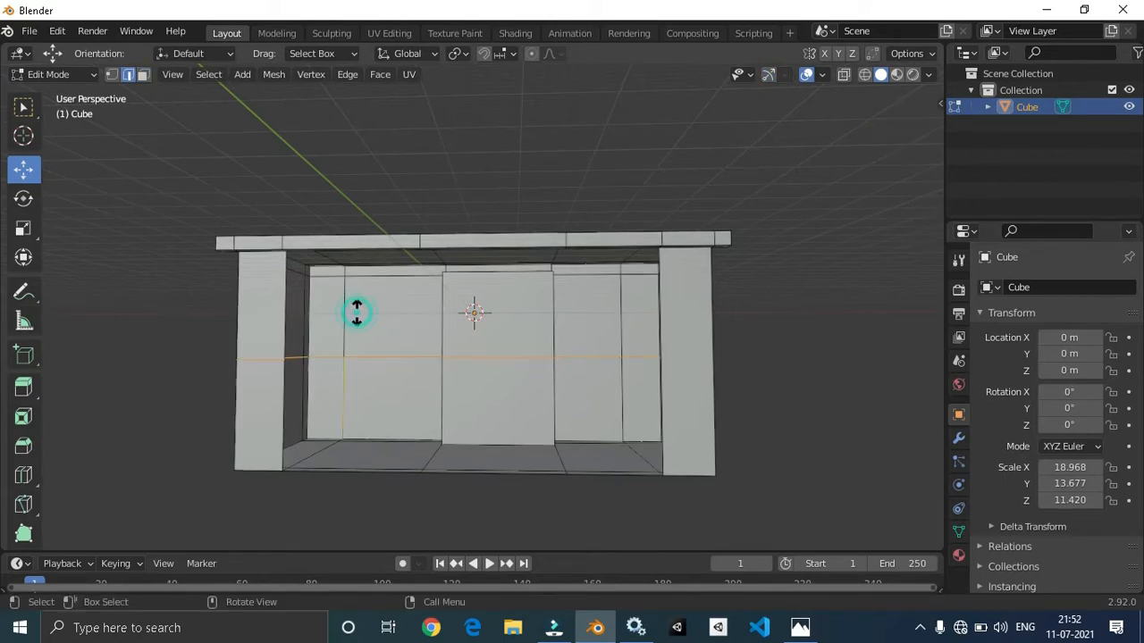
{"action": "left_click", "coordinate": [397, 253]}
{"action": "key", "text": "ctrl+r"}
{"action": "left_click", "coordinate": [388, 254]}
{"action": "left_click", "coordinate": [333, 254]}
{"action": "key", "text": "ctrl+r"}
{"action": "left_click", "coordinate": [387, 289]}
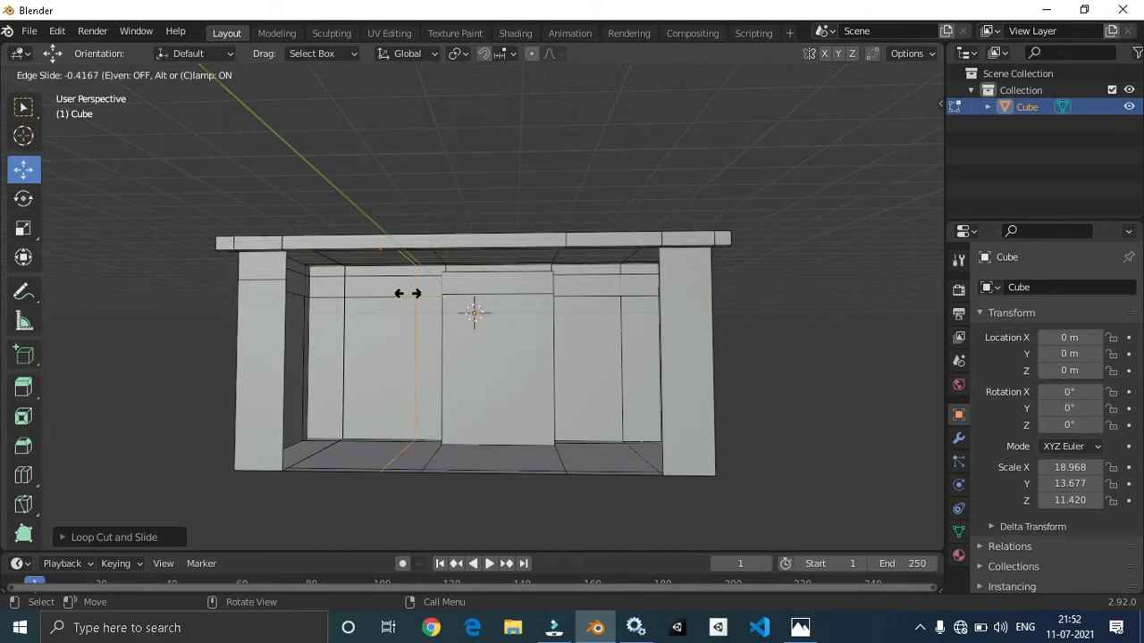
{"action": "left_click", "coordinate": [407, 293]}
- Delete the small upper back-wall face left of the protruding panel to open a narrow window
{"action": "key", "text": "3"}
{"action": "left_click", "coordinate": [404, 296]}
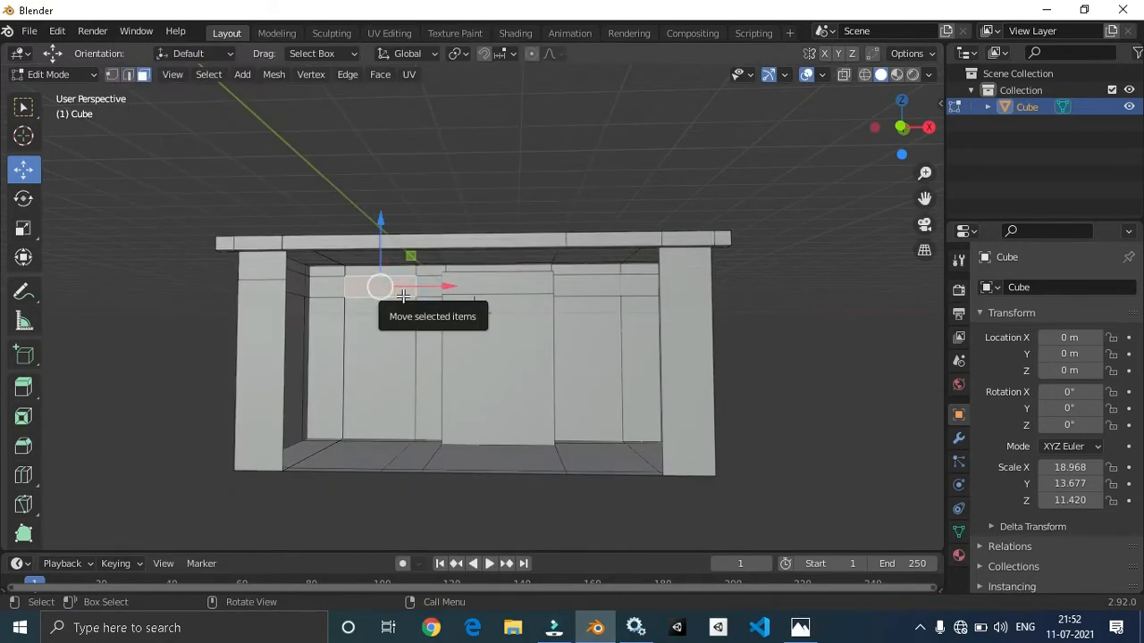
{"action": "key", "text": "x"}
{"action": "left_click", "coordinate": [403, 296]}
{"action": "middle_click_drag", "start_coordinate": [401, 294], "coordinate": [420, 429]}
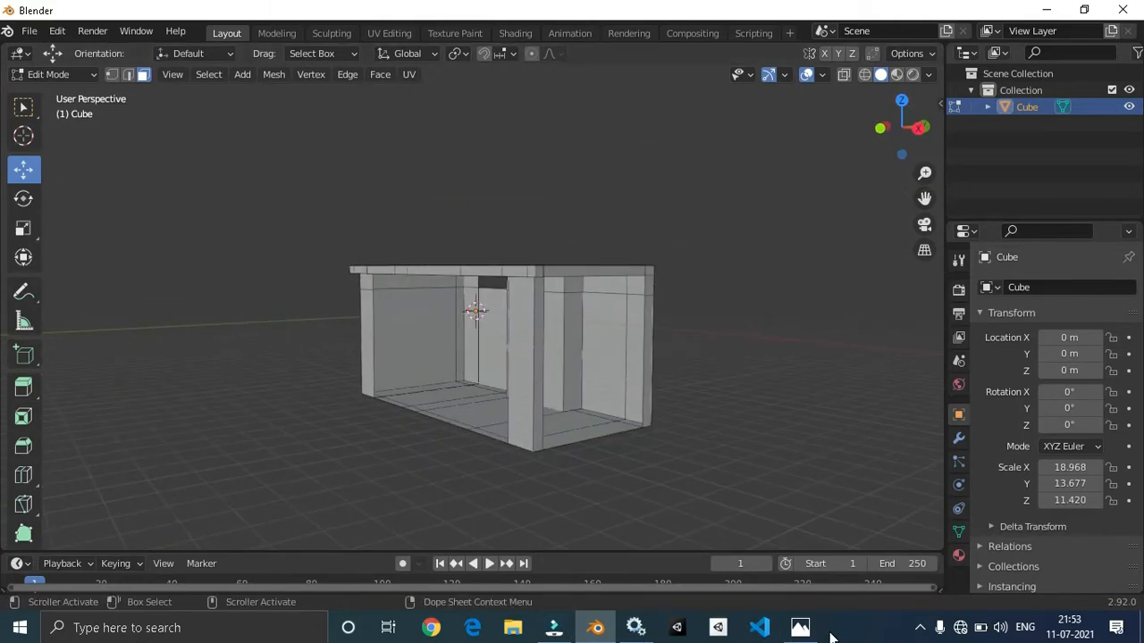
- Switch to Photos, zoom into the ground-floor doorways and brick wall in pubg house.jpg, then return to Blender
{"action": "left_click", "coordinate": [802, 629]}
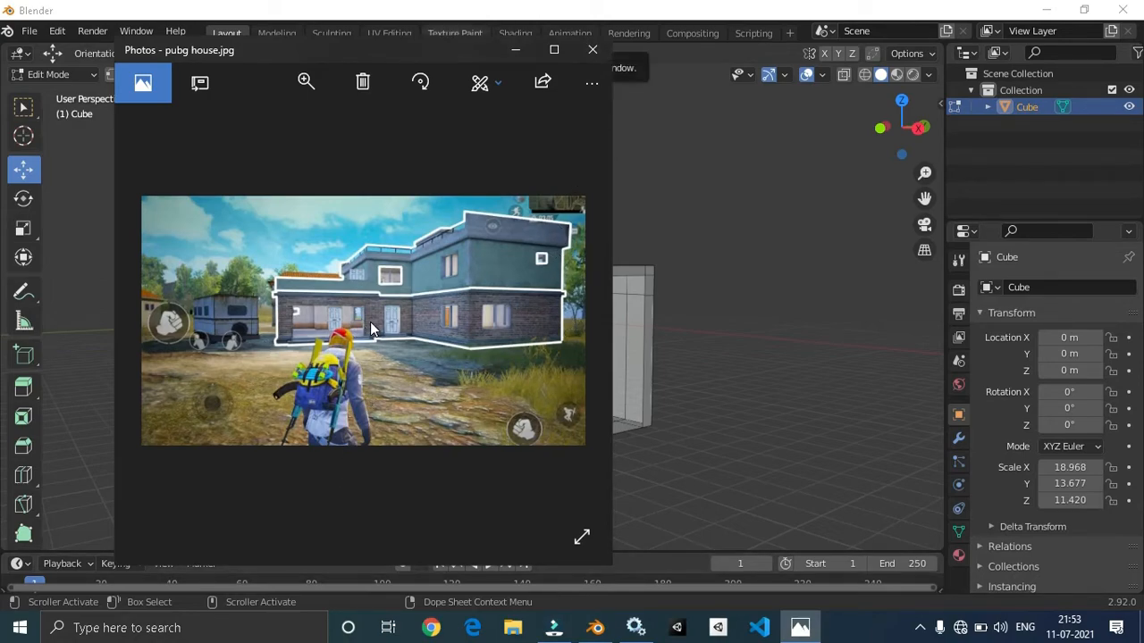
{"action": "key", "text": "Right"}
{"action": "key", "text": "Right"}
{"action": "key", "text": "Right"}
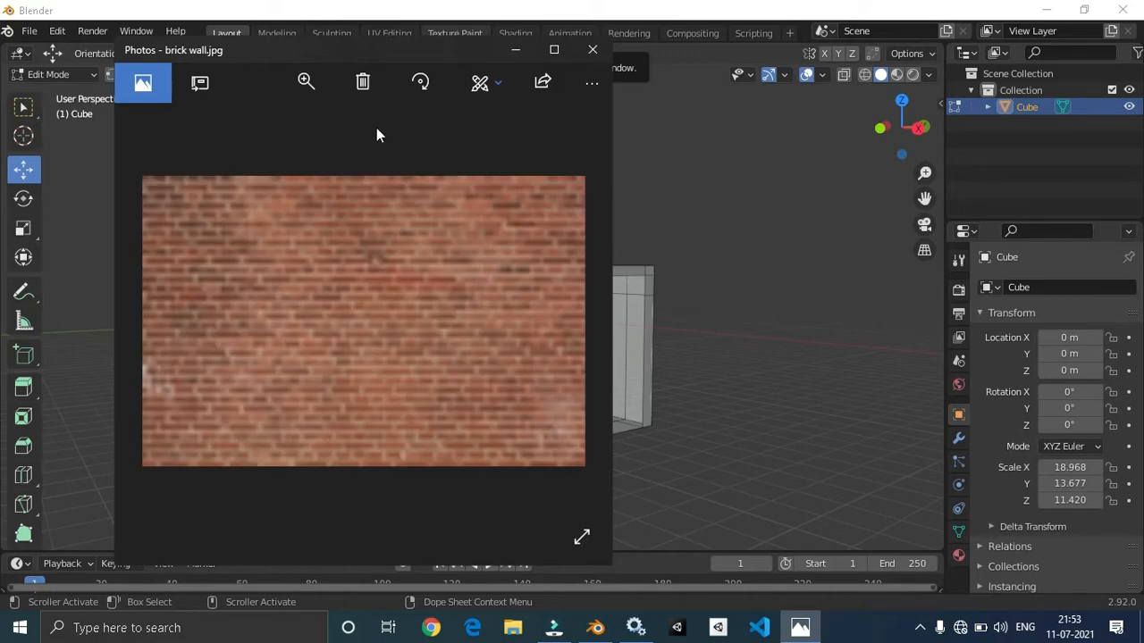
{"action": "left_click", "coordinate": [306, 82]}
{"action": "left_click_drag", "start_coordinate": [235, 119], "coordinate": [359, 135]}
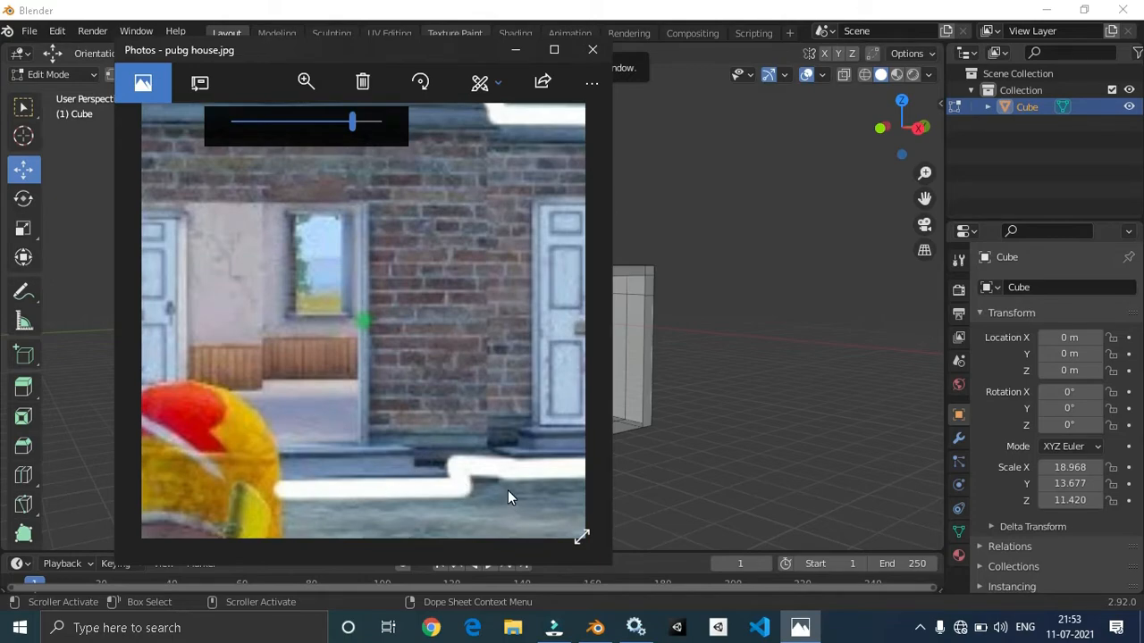
{"action": "left_click", "coordinate": [518, 51]}
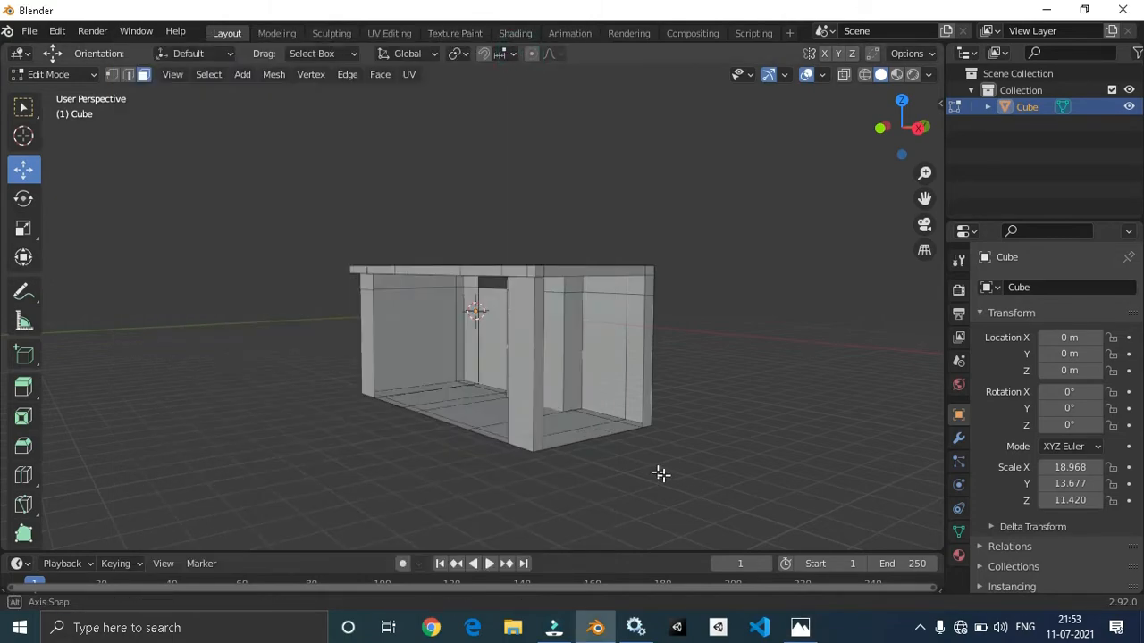
- Extrude the row of faces along the floor's front edge outward to form a low ledge in front of the pillars
{"action": "middle_click_drag", "start_coordinate": [659, 473], "coordinate": [585, 473]}
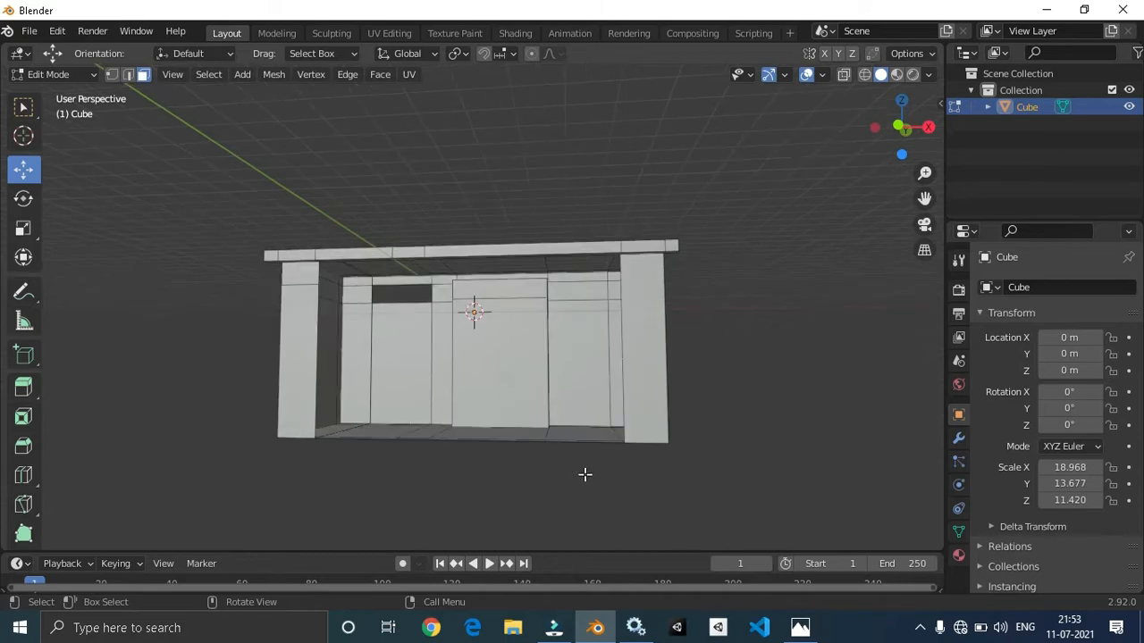
{"action": "middle_click_drag", "start_coordinate": [783, 412], "coordinate": [469, 297]}
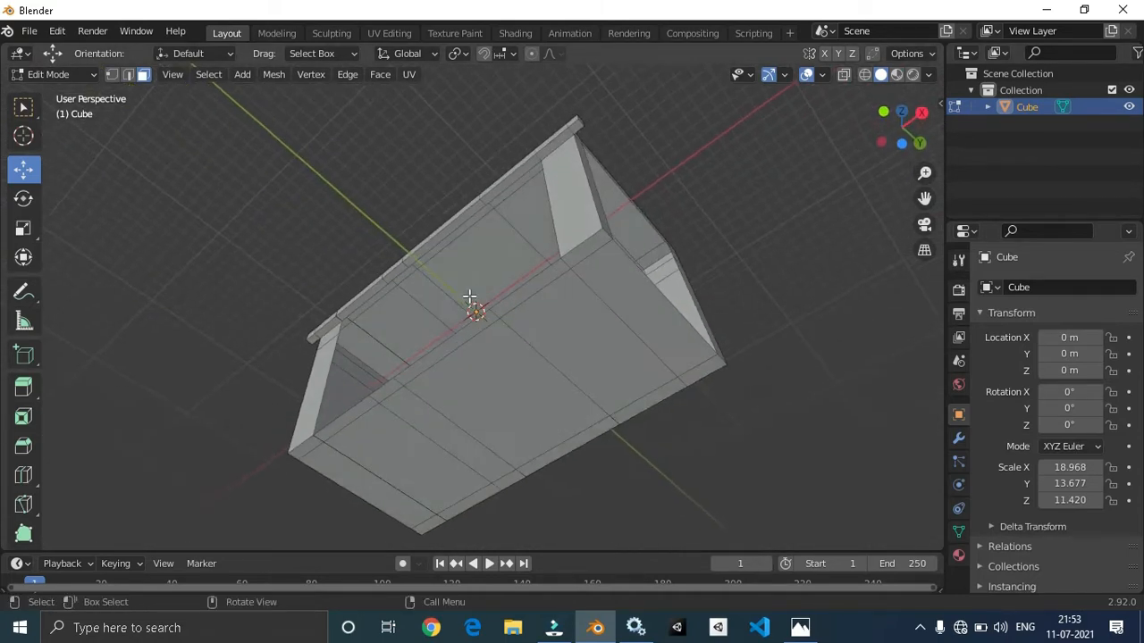
{"action": "left_click", "coordinate": [582, 262]}
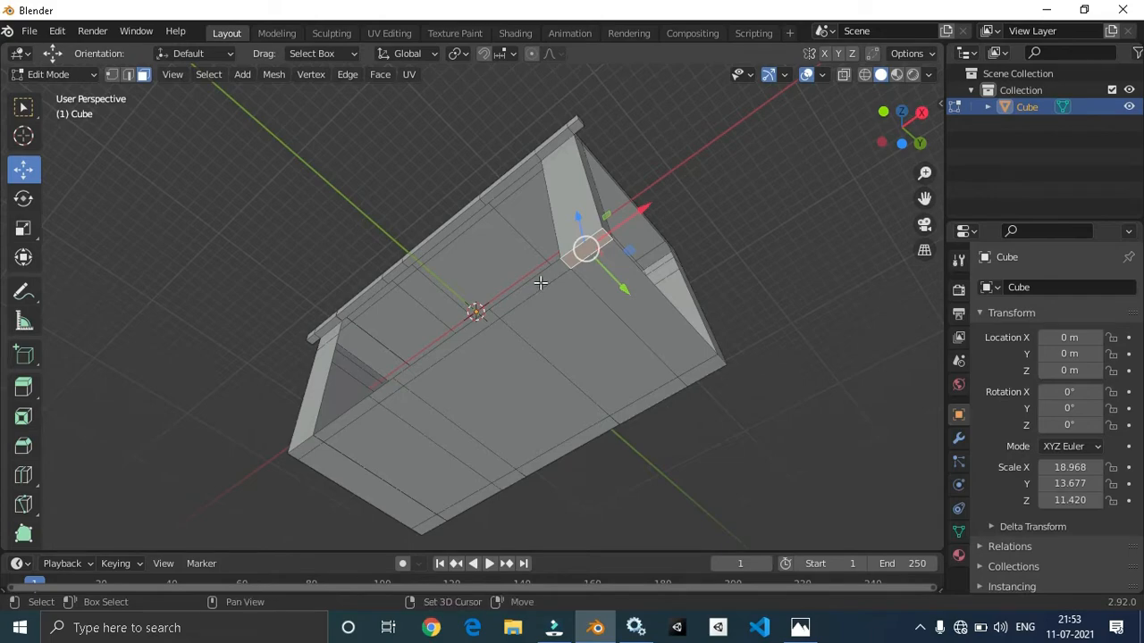
{"action": "left_click", "coordinate": [543, 278], "text": "shift"}
{"action": "left_click", "coordinate": [442, 346], "text": "shift"}
{"action": "left_click", "coordinate": [302, 445], "text": "shift"}
{"action": "key", "text": "e"}
{"action": "middle_click_drag", "start_coordinate": [302, 445], "coordinate": [358, 491]}
{"action": "key", "text": "ctrl+z"}
{"action": "left_click", "coordinate": [343, 444], "text": "shift"}
{"action": "left_click", "coordinate": [310, 442], "text": "shift"}
{"action": "key", "text": "e"}
{"action": "middle_click_drag", "start_coordinate": [679, 438], "coordinate": [544, 486]}
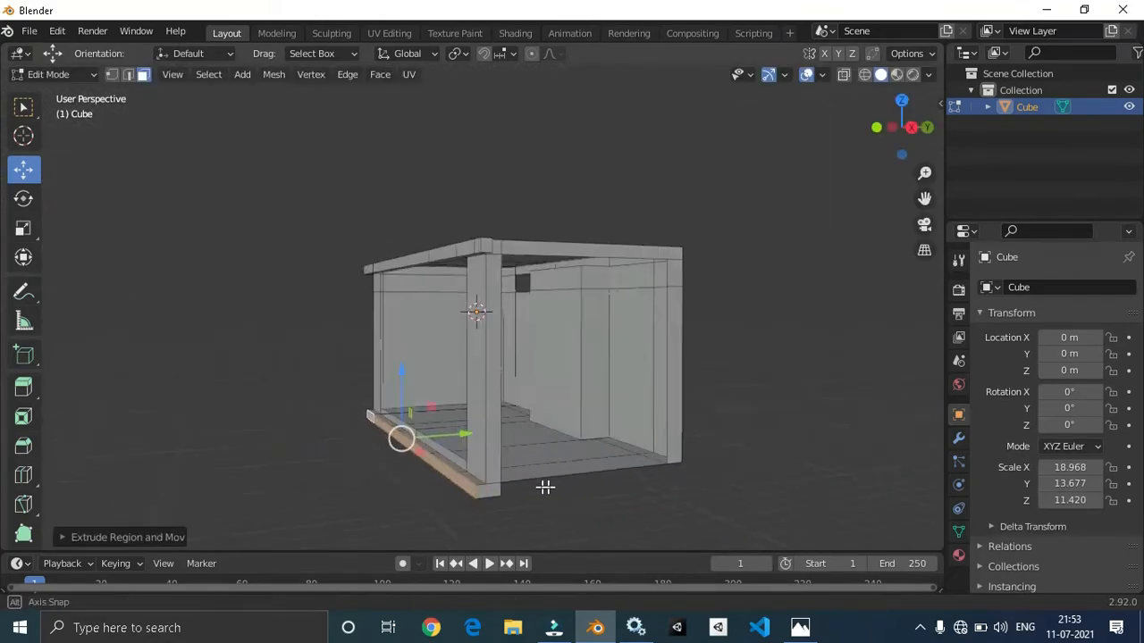
- Extrude both end faces of the front ledge sideways past the pillars
{"action": "left_click", "coordinate": [500, 493]}
{"action": "key", "text": "e"}
{"action": "key", "text": "s"}
{"action": "key", "text": "e"}
{"action": "middle_click_drag", "start_coordinate": [620, 521], "coordinate": [536, 487]}
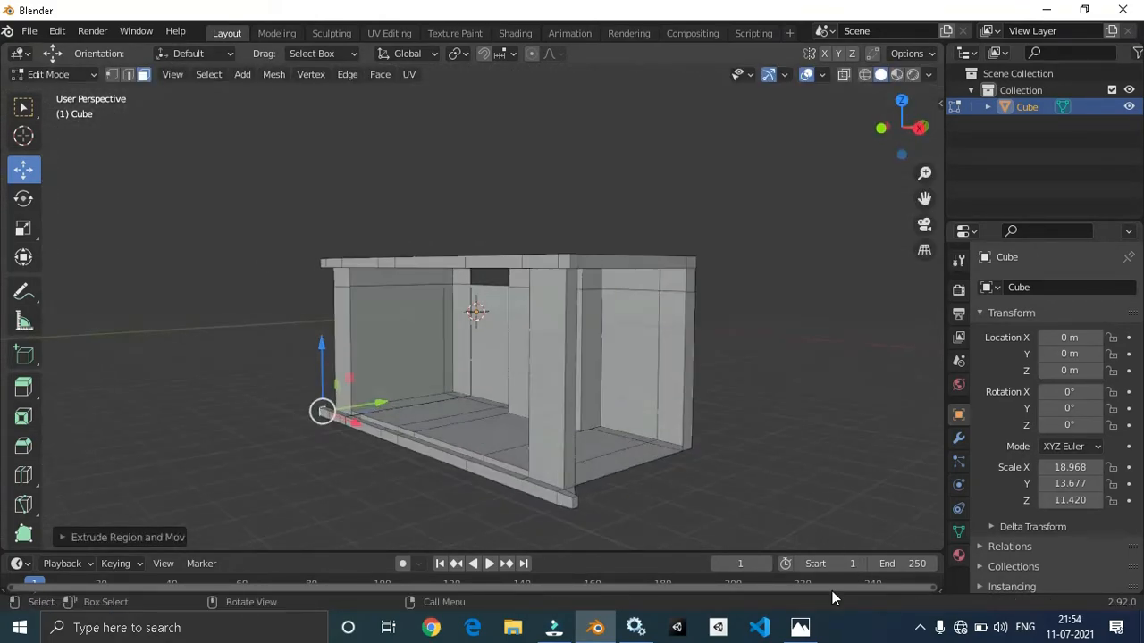
- After checking pubg house.jpg in Photos, move the front ledge's end face slightly inward along X in Blender
{"action": "left_click", "coordinate": [800, 628]}
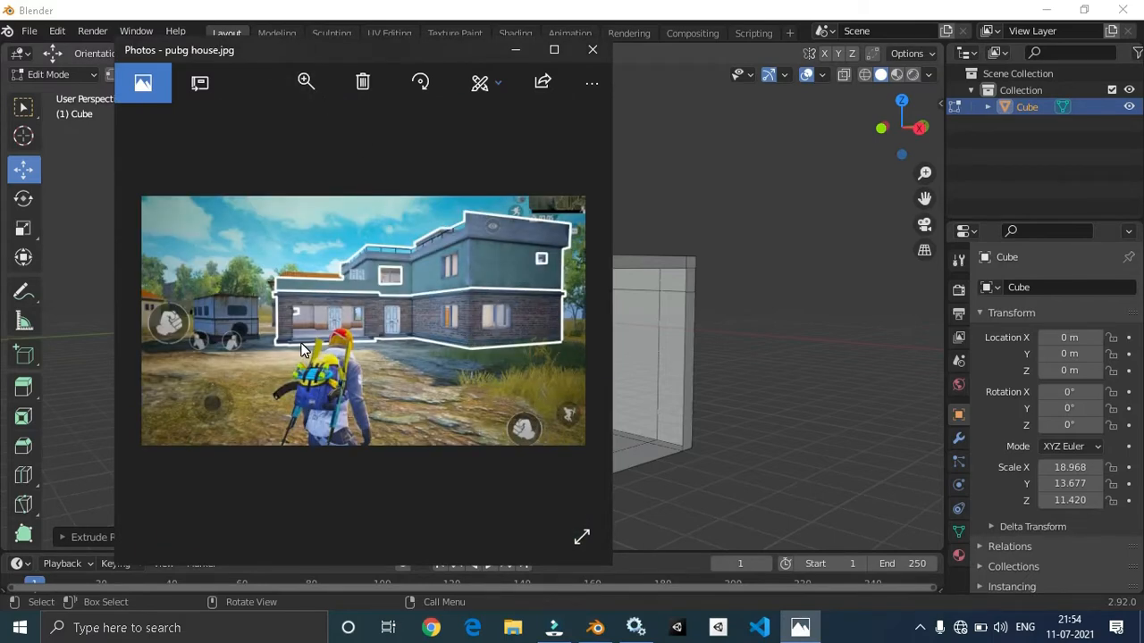
{"action": "left_click", "coordinate": [515, 49]}
{"action": "middle_click_drag", "start_coordinate": [582, 256], "coordinate": [587, 373]}
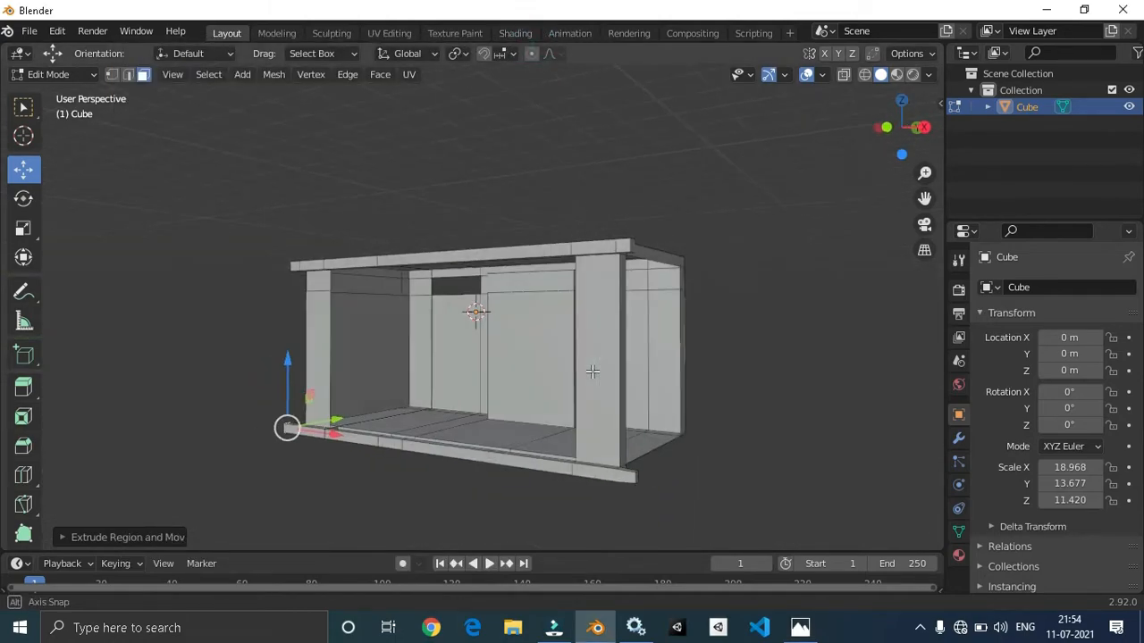
{"action": "left_click", "coordinate": [800, 627]}
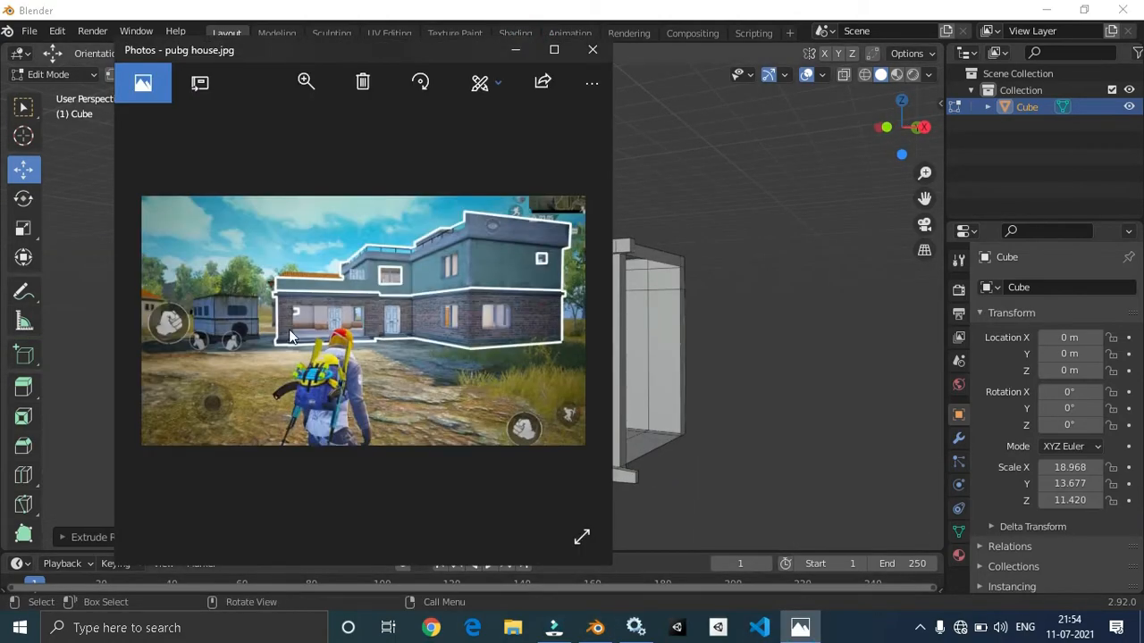
{"action": "left_click", "coordinate": [515, 49]}
{"action": "middle_click_drag", "start_coordinate": [572, 259], "coordinate": [426, 461]}
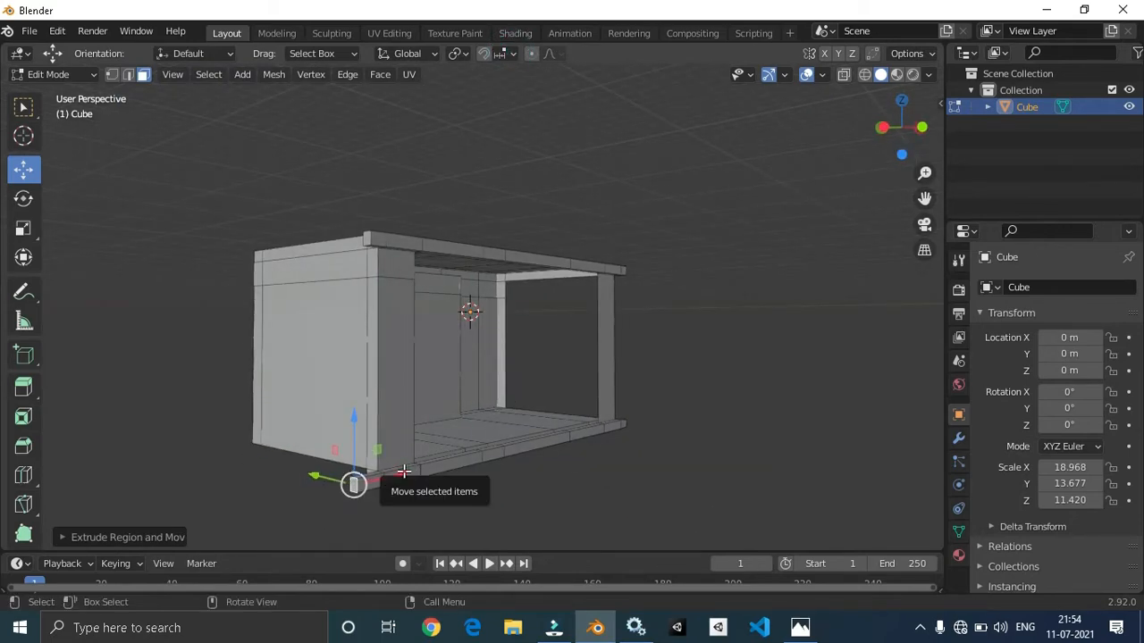
{"action": "mouse_move", "coordinate": [403, 472]}
{"action": "left_mouse_down"}
{"action": "mouse_move", "coordinate": [419, 462]}
{"action": "mouse_move", "coordinate": [383, 461]}
{"action": "left_mouse_up"}
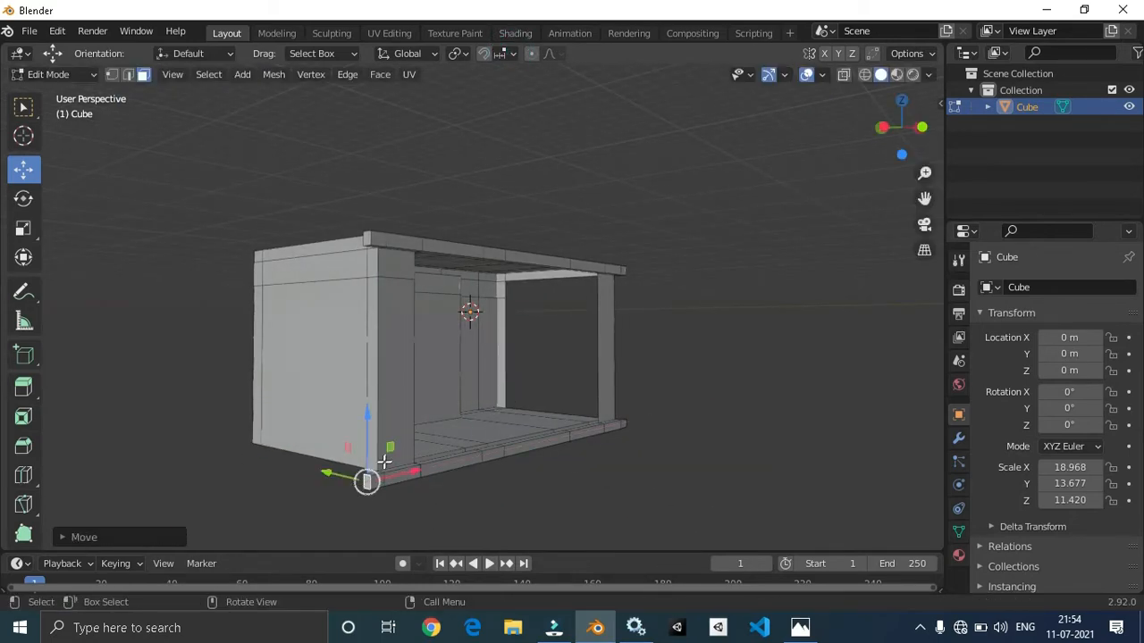
- Extrude the floor's side face beneath the corner pillar, just behind the ledge, about 26.35 m outward
{"action": "middle_click_drag", "start_coordinate": [681, 519], "coordinate": [698, 516]}
{"action": "left_click", "coordinate": [698, 516]}
{"action": "middle_click_drag", "start_coordinate": [414, 474], "coordinate": [521, 474]}
{"action": "left_click", "coordinate": [566, 439]}
{"action": "middle_click_drag", "start_coordinate": [635, 462], "coordinate": [484, 479]}
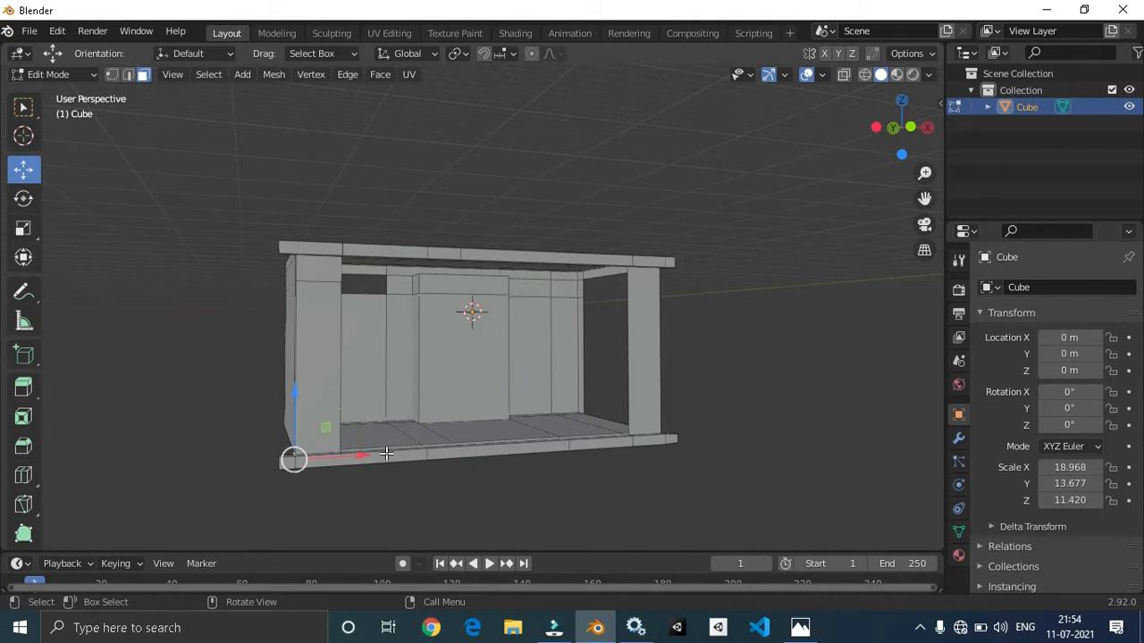
{"action": "key", "text": "e"}
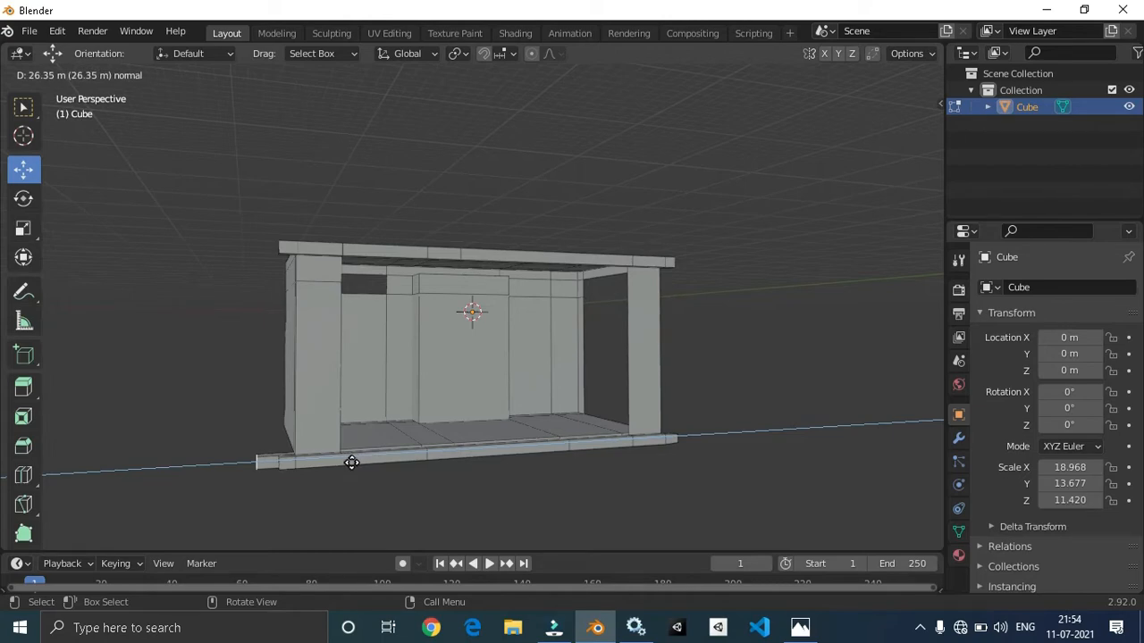
{"action": "left_click", "coordinate": [353, 462]}
- Extrude the matching floor side face beneath the opposite corner pillar outward along X
{"action": "middle_click_drag", "start_coordinate": [641, 526], "coordinate": [679, 515]}
{"action": "left_click", "coordinate": [535, 507]}
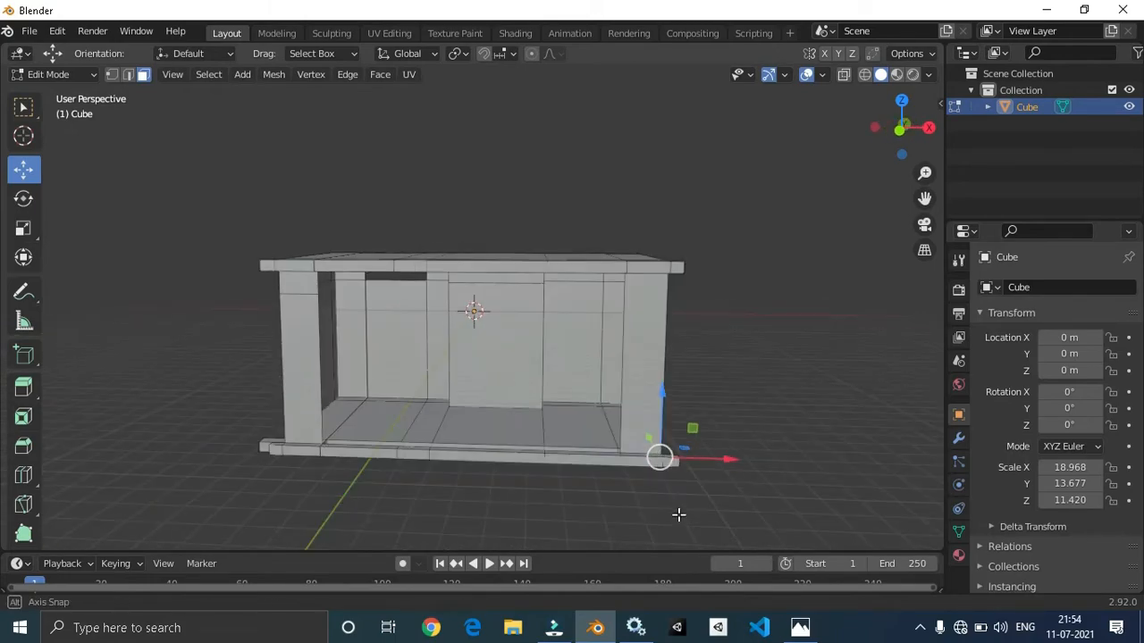
{"action": "key", "text": "e"}
{"action": "left_click", "coordinate": [705, 506]}
- Compare the model with pubg house.jpg in Photos, zooming into the ledge and wall above the brick opening, then return to Blender
{"action": "middle_click_drag", "start_coordinate": [782, 430], "coordinate": [701, 399]}
{"action": "left_click", "coordinate": [800, 628]}
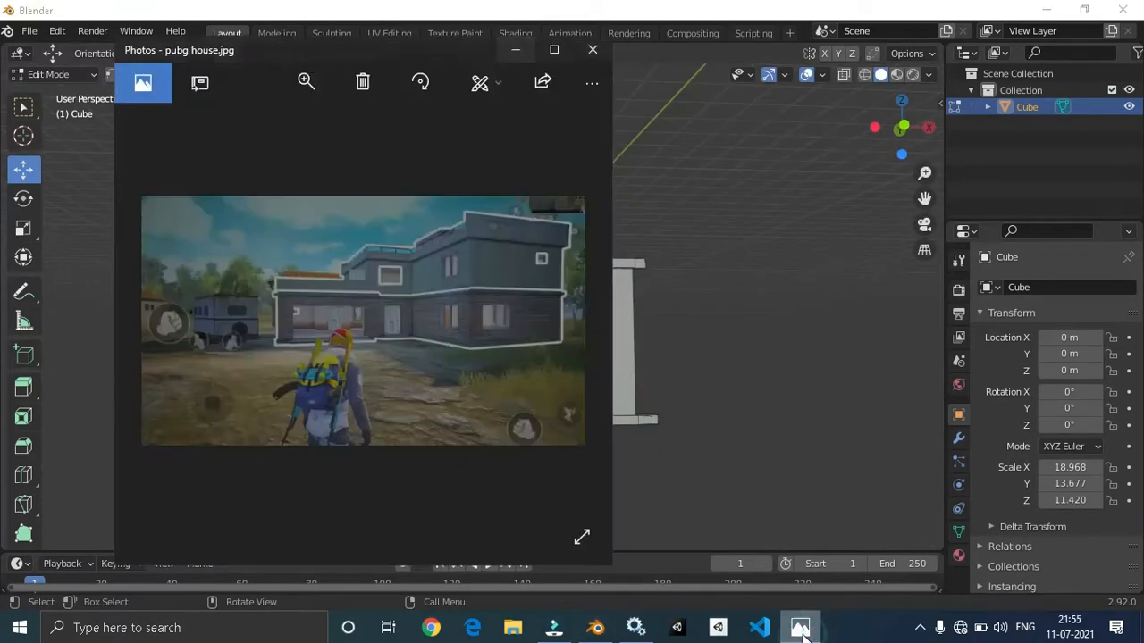
{"action": "left_click", "coordinate": [521, 50]}
{"action": "middle_click_drag", "start_coordinate": [572, 394], "coordinate": [583, 420]}
{"action": "left_click", "coordinate": [801, 629]}
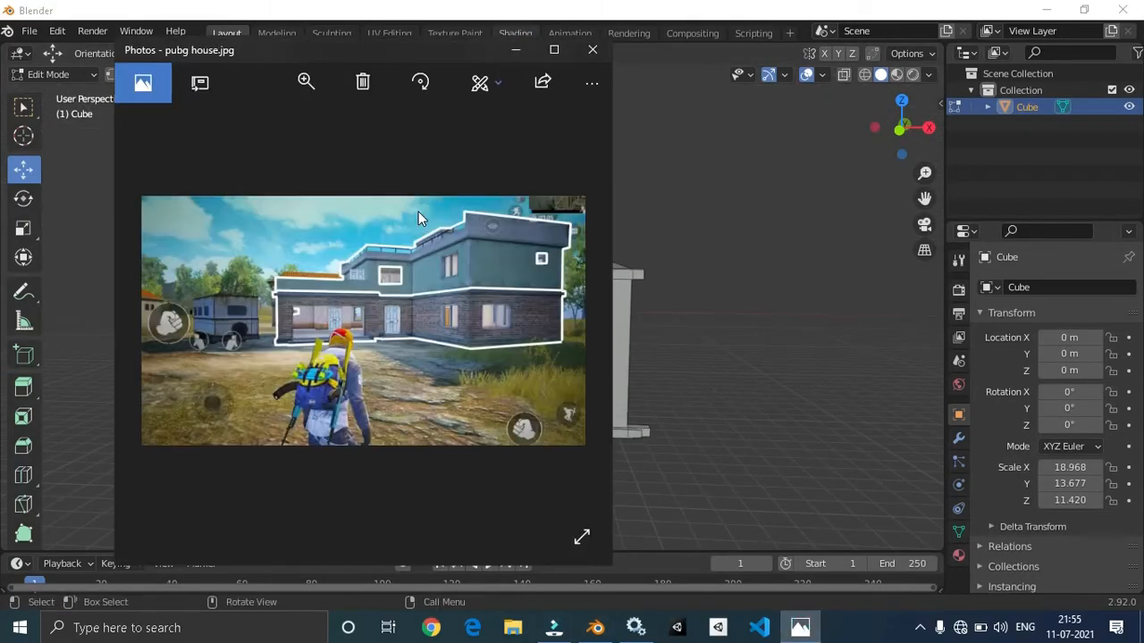
{"action": "left_click", "coordinate": [307, 82]}
{"action": "left_click_drag", "start_coordinate": [292, 121], "coordinate": [318, 127]}
{"action": "left_click_drag", "start_coordinate": [275, 304], "coordinate": [637, 428]}
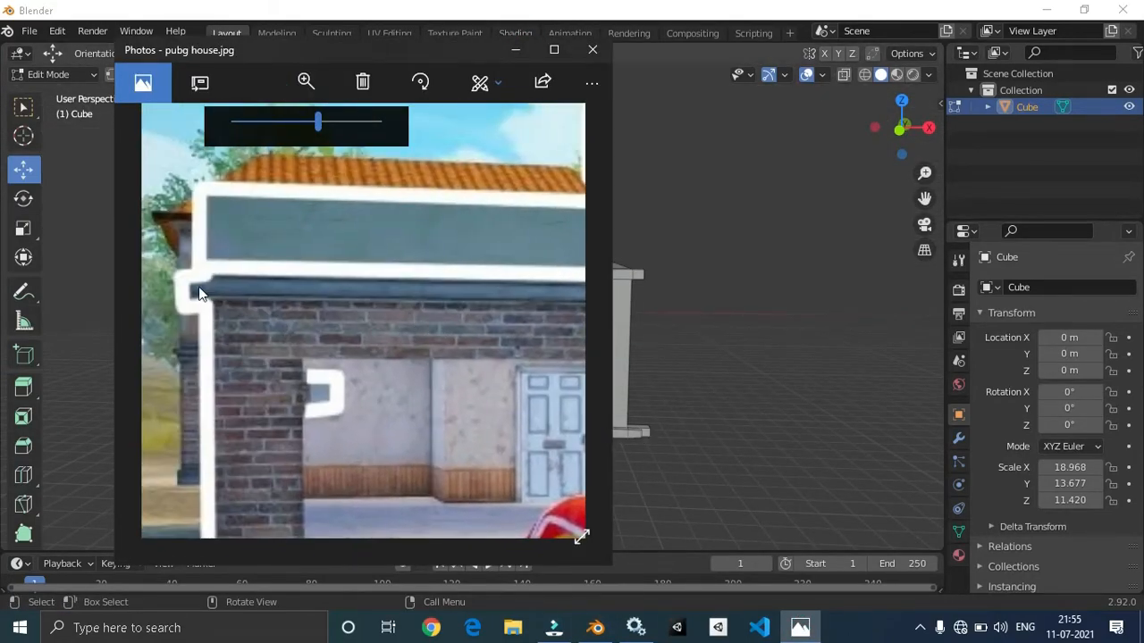
{"action": "left_click_drag", "start_coordinate": [432, 276], "coordinate": [325, 371]}
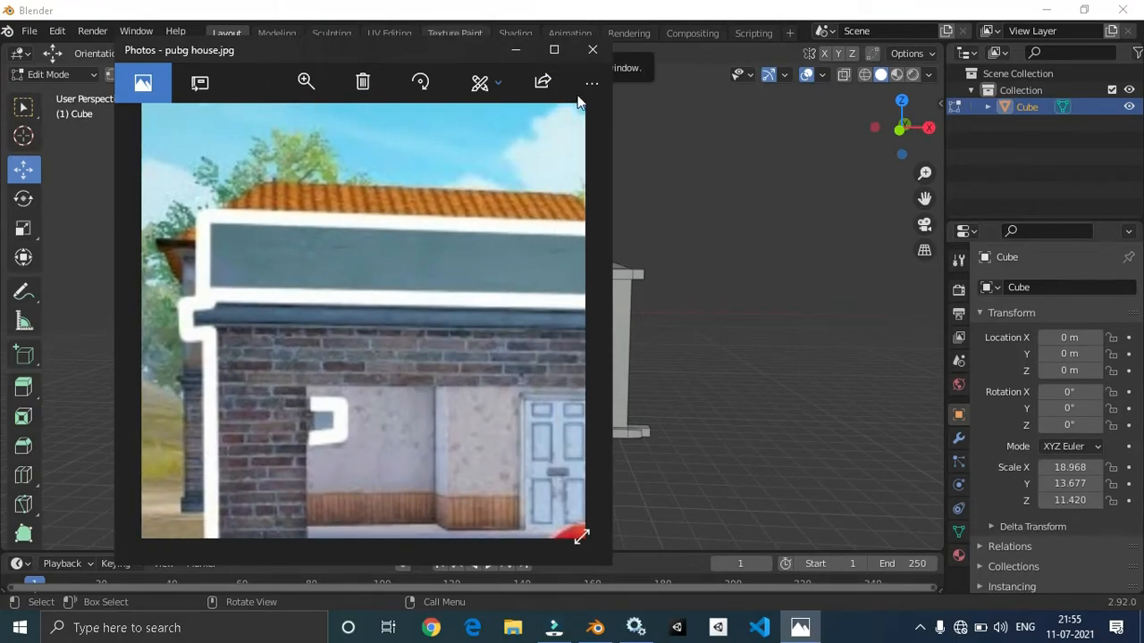
{"action": "left_click", "coordinate": [529, 55]}
{"action": "middle_click_drag", "start_coordinate": [538, 302], "coordinate": [424, 311]}
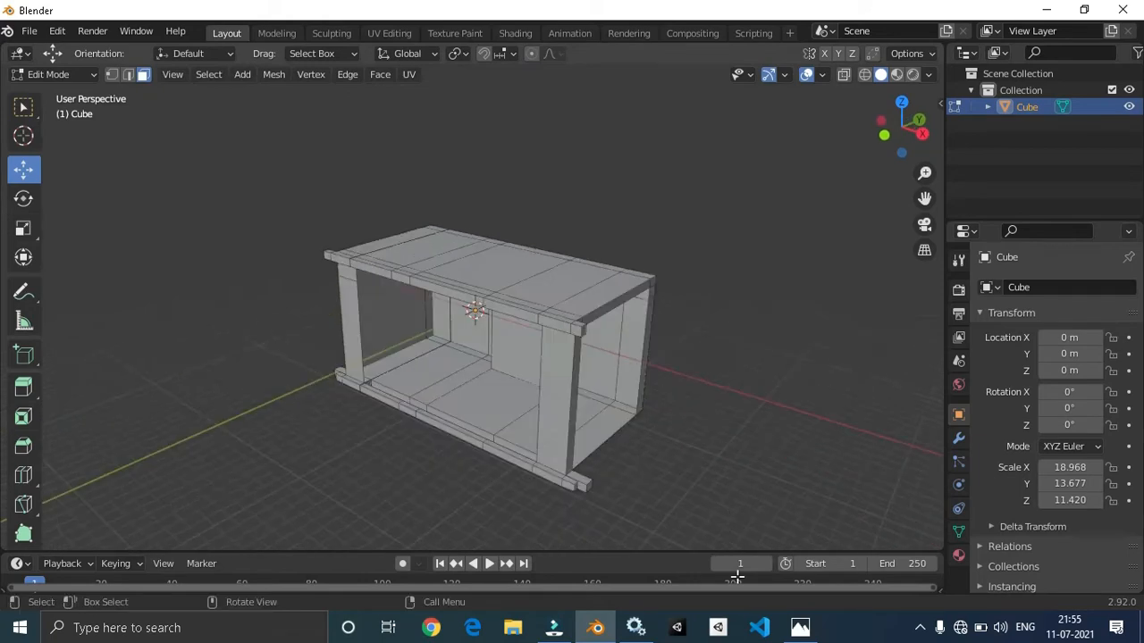
{"action": "left_click", "coordinate": [800, 627]}
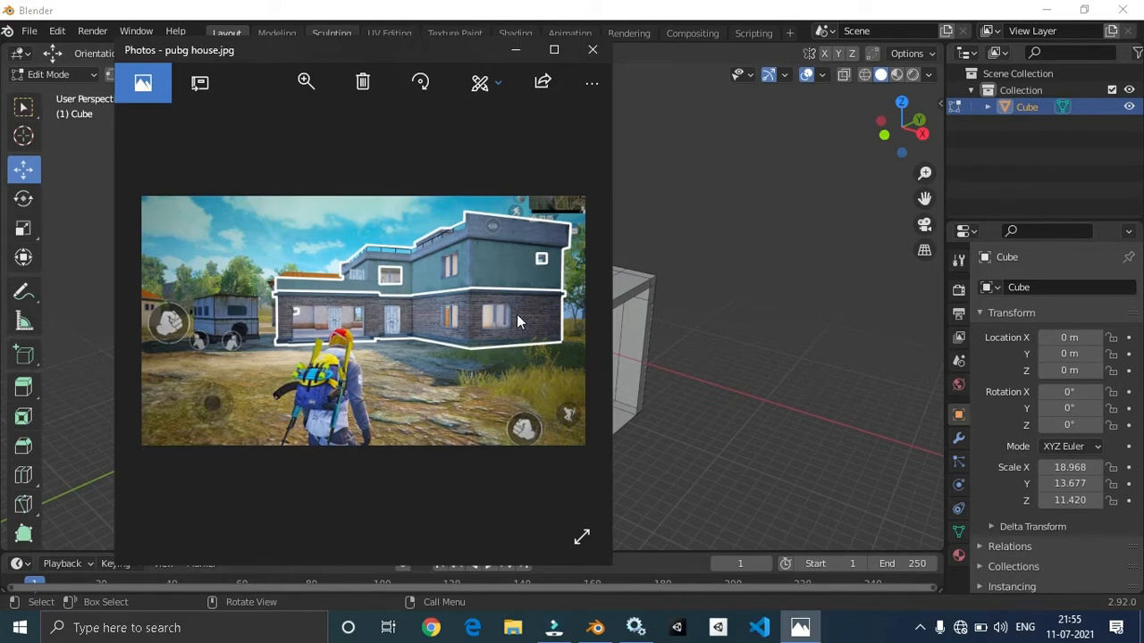
{"action": "left_click", "coordinate": [510, 50]}
{"action": "middle_click_drag", "start_coordinate": [515, 223], "coordinate": [903, 608]}
{"action": "scroll", "coordinate": [387, 260], "scroll_direction": "up", "scroll_amount": 1}
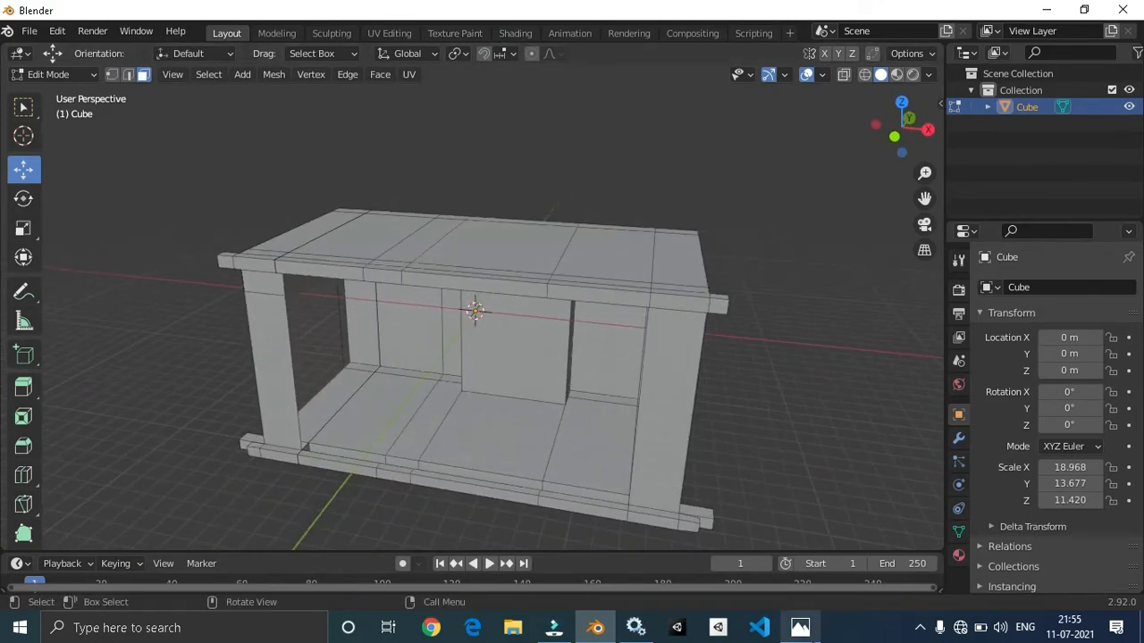
{"action": "left_click", "coordinate": [810, 629]}
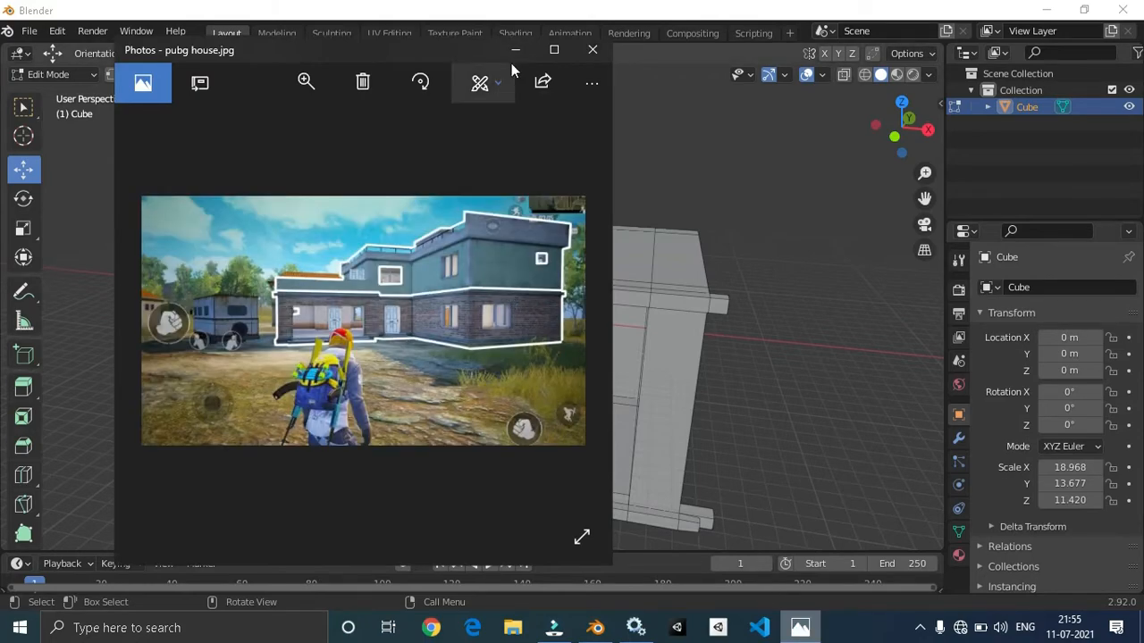
{"action": "left_click", "coordinate": [515, 51]}
- Extrude the narrow row of roof faces just behind the front edge upward to form the upper front wall
{"action": "middle_click_drag", "start_coordinate": [605, 276], "coordinate": [458, 349]}
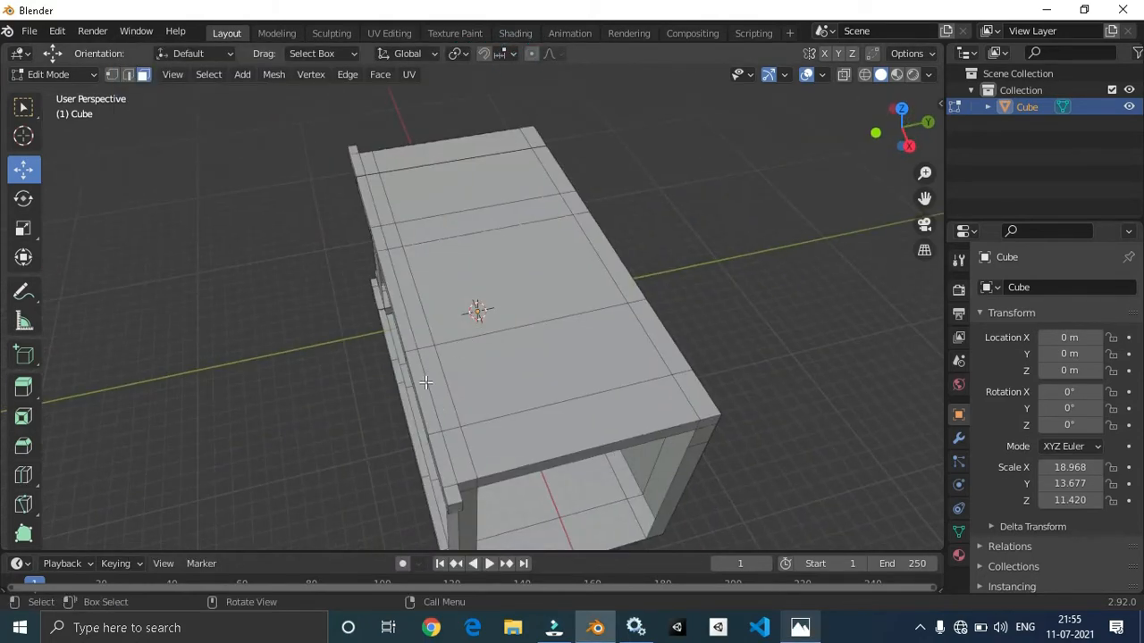
{"action": "scroll", "coordinate": [425, 320], "scroll_direction": "up", "scroll_amount": 3}
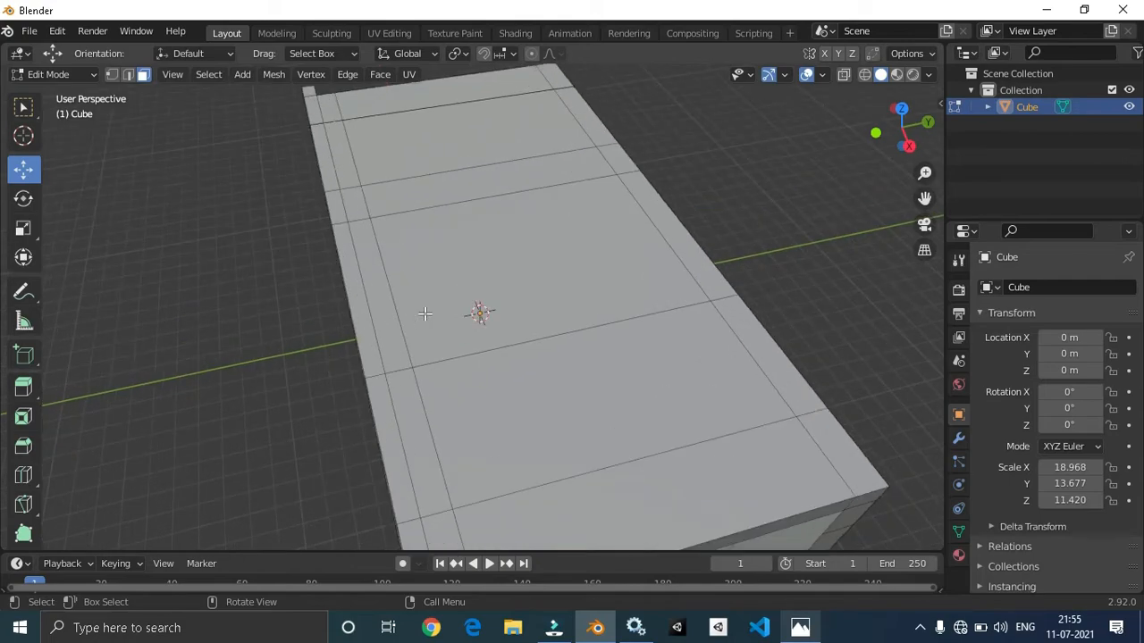
{"action": "left_click", "coordinate": [450, 511]}
{"action": "left_click", "coordinate": [448, 525]}
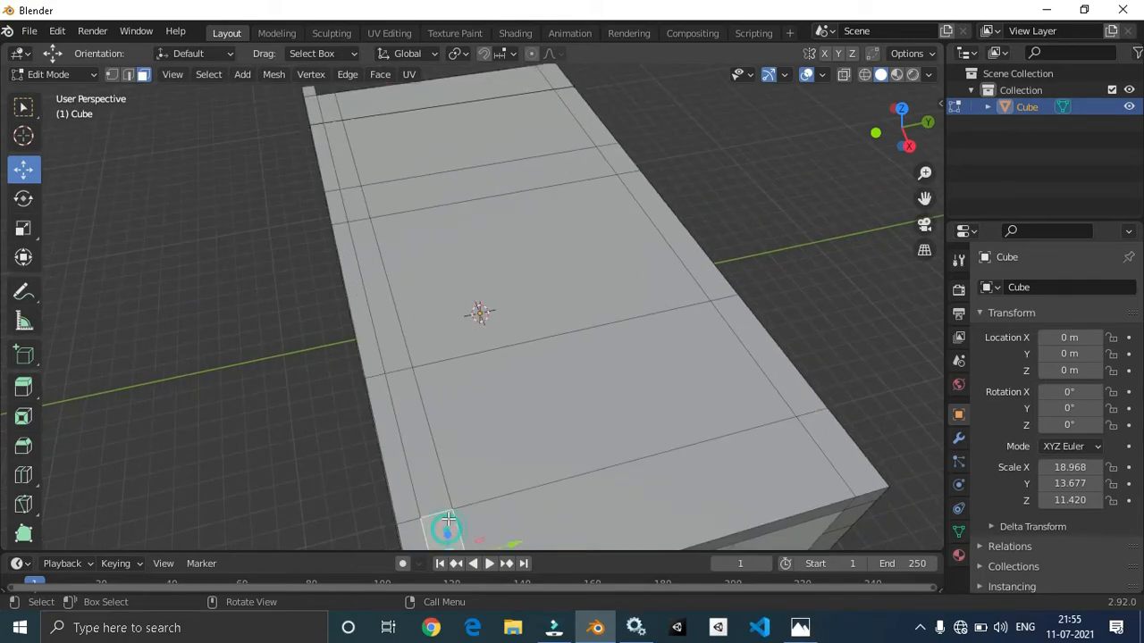
{"action": "left_click", "coordinate": [420, 433], "text": "shift"}
{"action": "left_click", "coordinate": [381, 308], "text": "shift"}
{"action": "left_click", "coordinate": [357, 206], "text": "shift"}
{"action": "left_click", "coordinate": [348, 165], "text": "shift"}
{"action": "left_click", "coordinate": [331, 109], "text": "shift"}
{"action": "middle_click_drag", "start_coordinate": [500, 269], "coordinate": [572, 268]}
{"action": "scroll", "coordinate": [633, 277], "scroll_direction": "down", "scroll_amount": 3}
{"action": "key", "text": "e"}
{"action": "left_click", "coordinate": [635, 154]}
{"action": "left_click", "coordinate": [809, 312]}
{"action": "middle_click_drag", "start_coordinate": [809, 312], "coordinate": [679, 348]}
- After checking pubg house.jpg in Photos, extrude the upper front wall's top faces further upward in Blender
{"action": "left_click", "coordinate": [800, 628]}
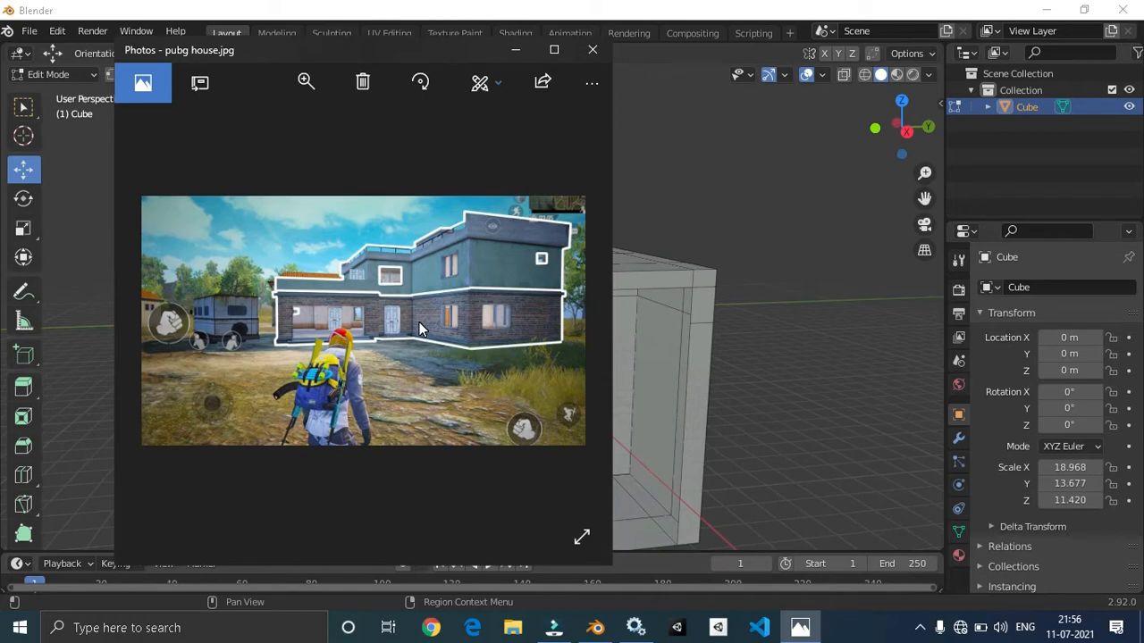
{"action": "left_click", "coordinate": [516, 50]}
{"action": "middle_click_drag", "start_coordinate": [483, 286], "coordinate": [382, 283]}
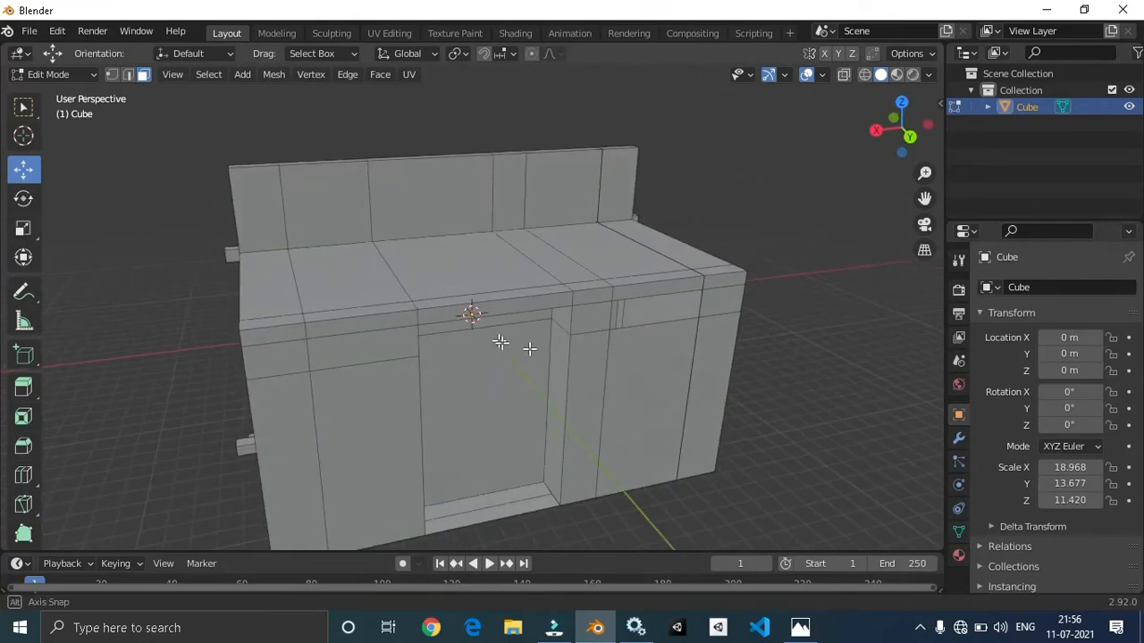
{"action": "middle_click_drag", "start_coordinate": [528, 342], "coordinate": [382, 123]}
{"action": "left_click", "coordinate": [345, 97]}
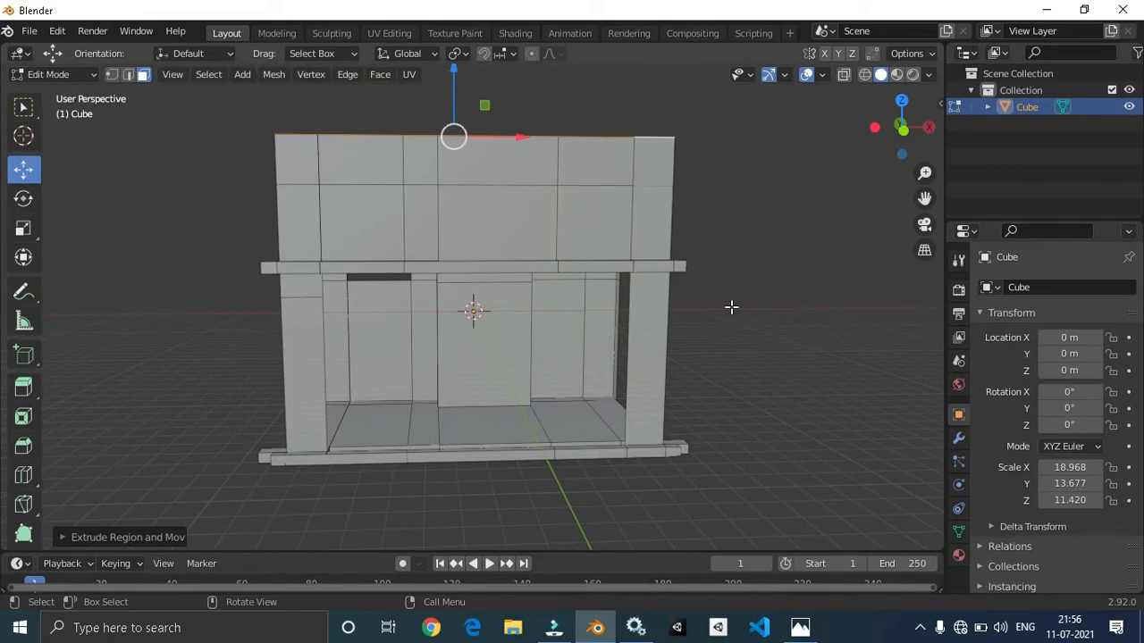
{"action": "middle_click_drag", "start_coordinate": [655, 282], "coordinate": [704, 357]}
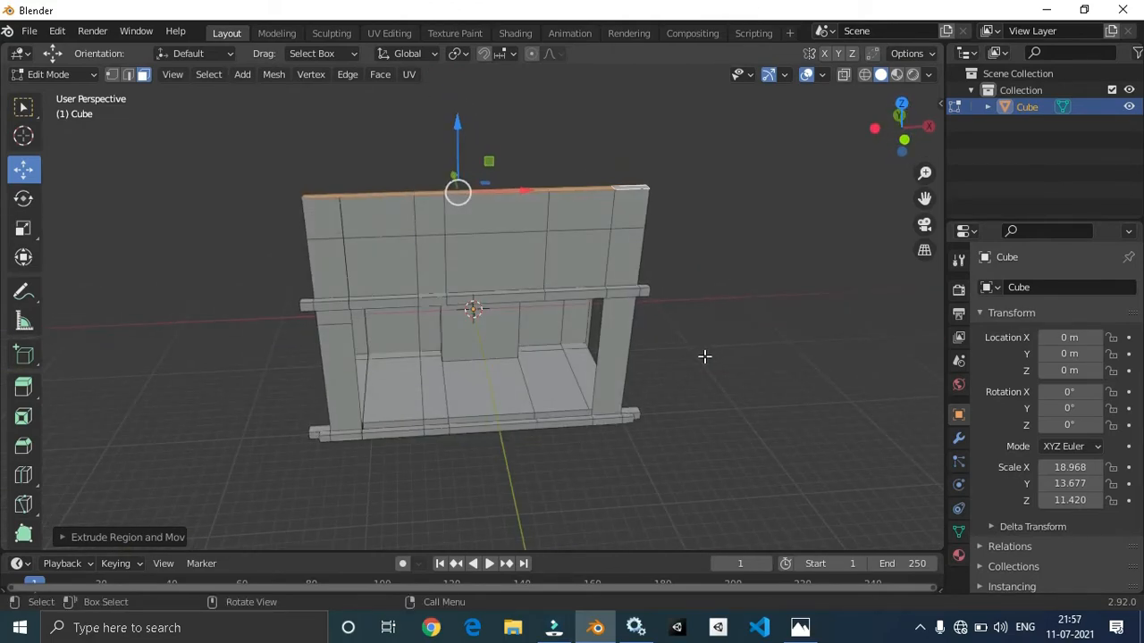
- Scale the whole mesh about 2 times along Y and rescale it along X
{"action": "key", "text": "a"}
{"action": "key", "text": "s"}
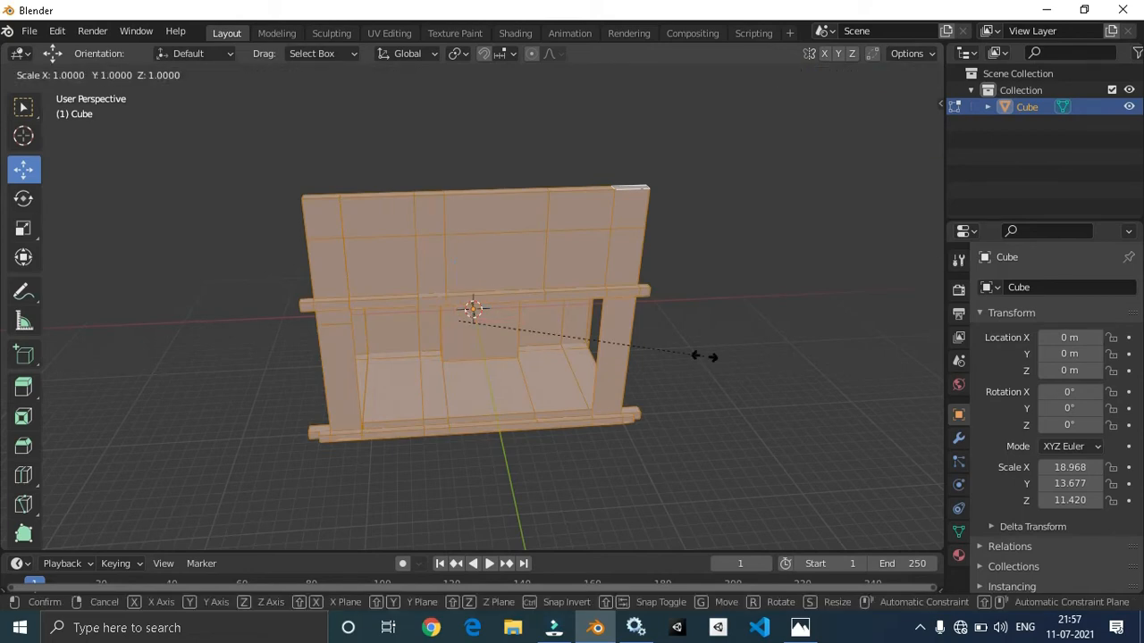
{"action": "key", "text": "y"}
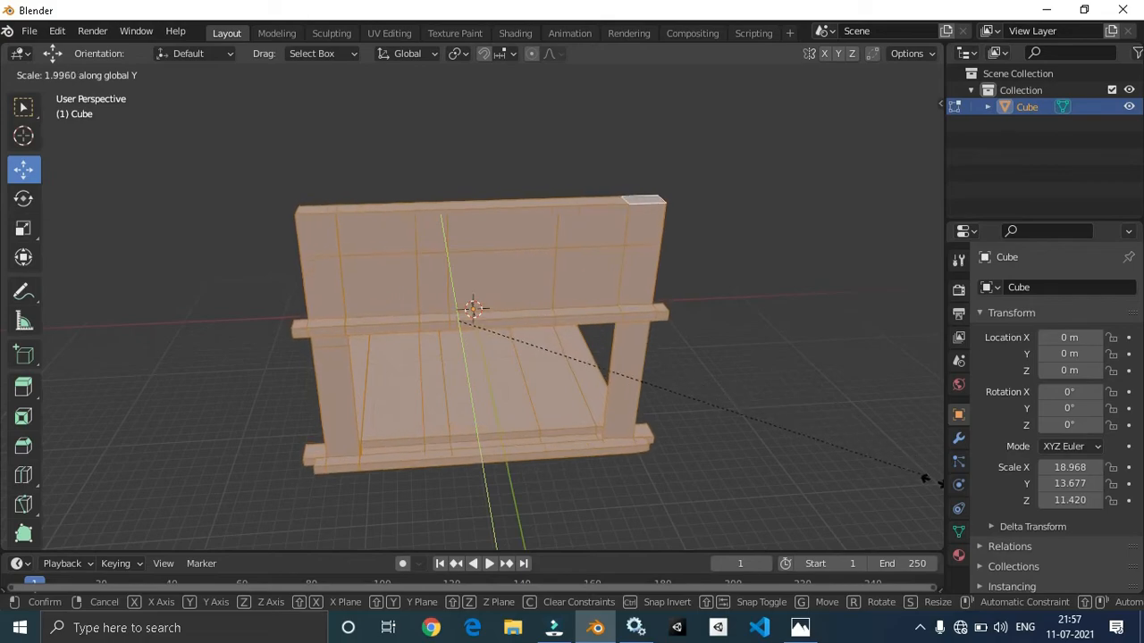
{"action": "left_click", "coordinate": [932, 481]}
{"action": "middle_click_drag", "start_coordinate": [411, 218], "coordinate": [444, 238]}
{"action": "key", "text": "s"}
{"action": "key", "text": "x"}
{"action": "left_click", "coordinate": [689, 330]}
- Scale the whole mesh uniformly and adjust its height along the Z axis
{"action": "middle_click_drag", "start_coordinate": [686, 344], "coordinate": [677, 316]}
{"action": "scroll", "coordinate": [626, 308], "scroll_direction": "down", "scroll_amount": 5}
{"action": "key", "text": "s"}
{"action": "left_click", "coordinate": [429, 279]}
{"action": "key", "text": "s"}
{"action": "key", "text": "z"}
{"action": "left_click", "coordinate": [320, 420]}
{"action": "left_click", "coordinate": [804, 416]}
{"action": "middle_click_drag", "start_coordinate": [798, 413], "coordinate": [238, 396]}
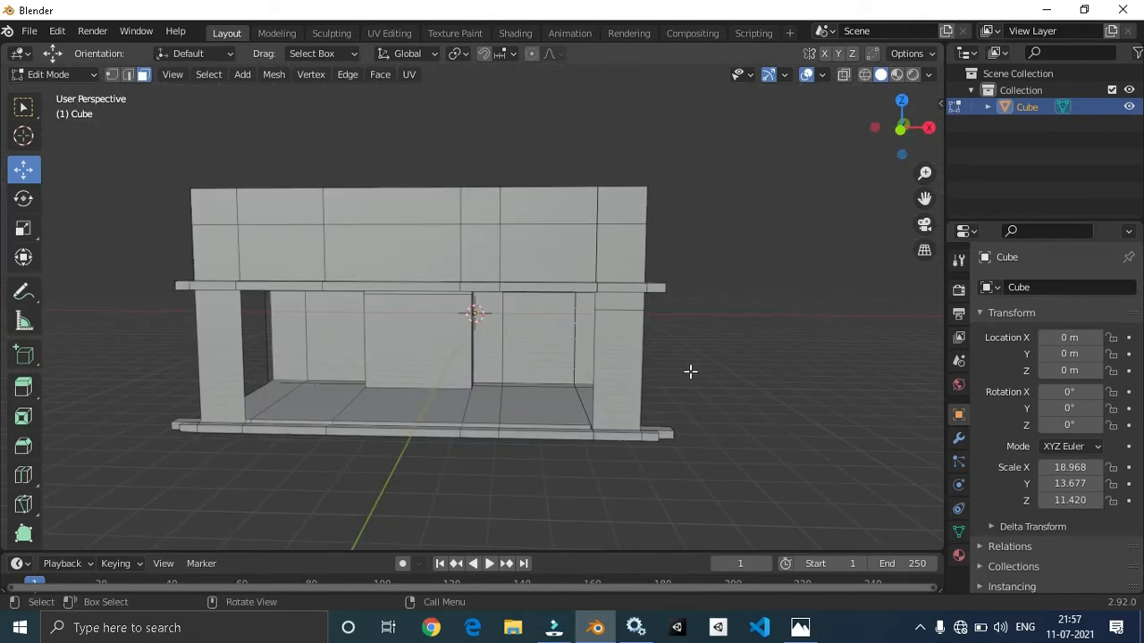
- Extrude the roof's lower edge above the open side about 76.4 m down along Z to the floor, closing the side wall
{"action": "middle_click_drag", "start_coordinate": [690, 371], "coordinate": [451, 156]}
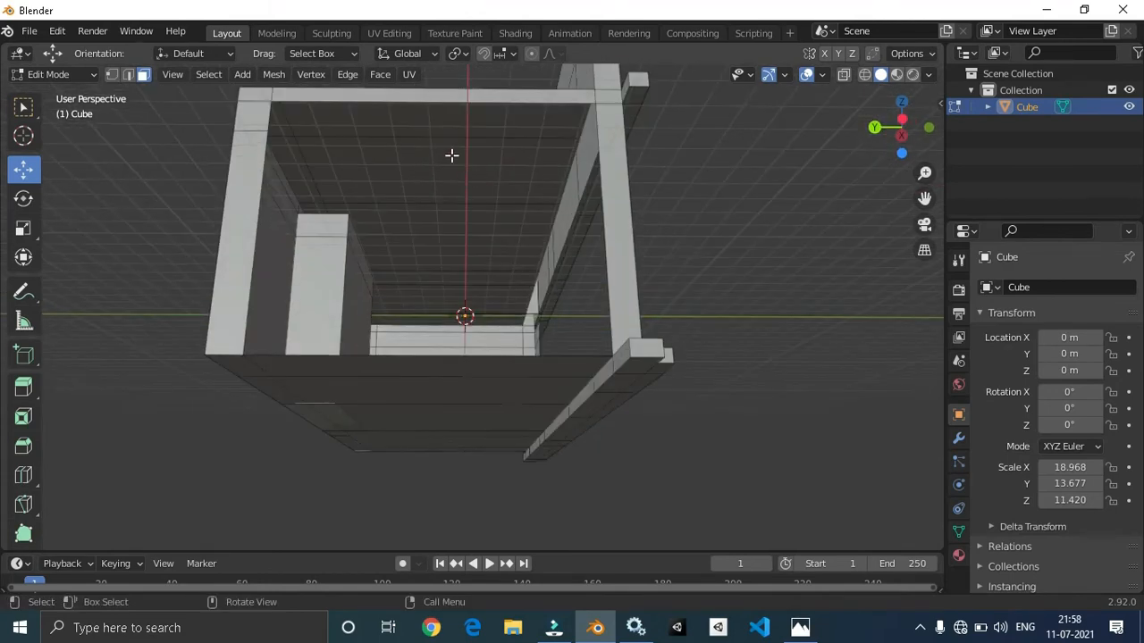
{"action": "left_click", "coordinate": [479, 104]}
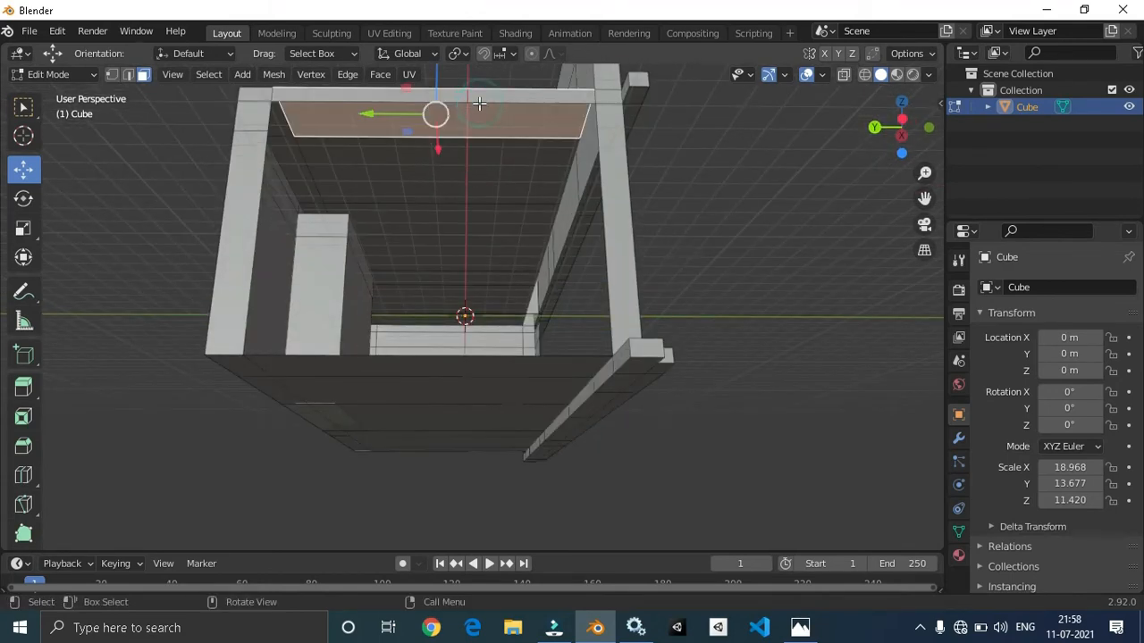
{"action": "left_click", "coordinate": [731, 195]}
{"action": "key", "text": "2"}
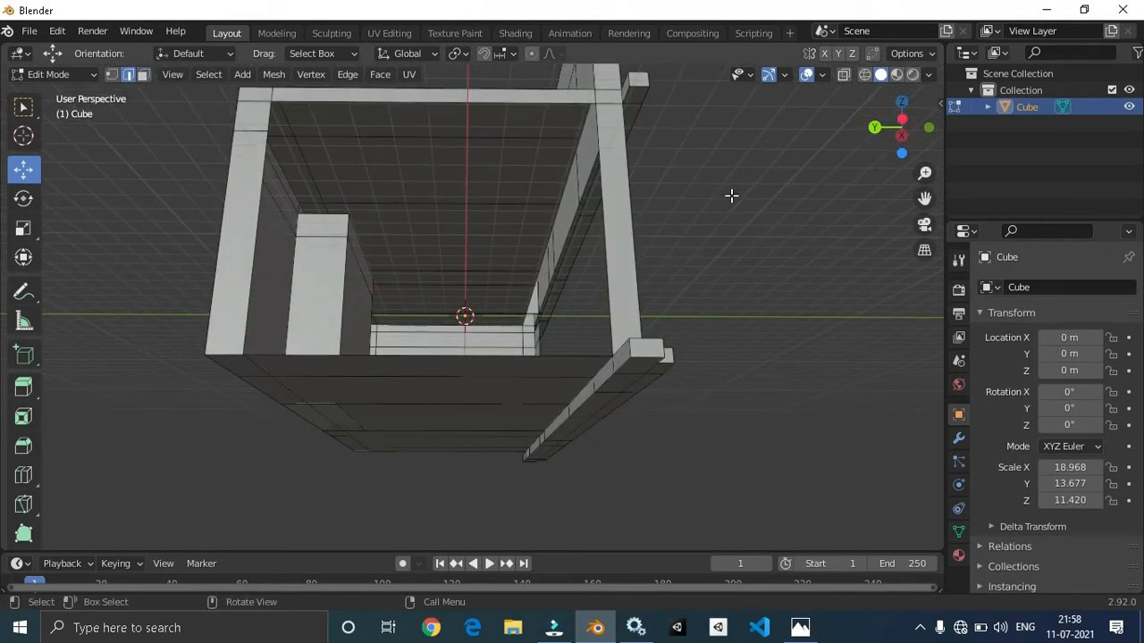
{"action": "left_click", "coordinate": [557, 102]}
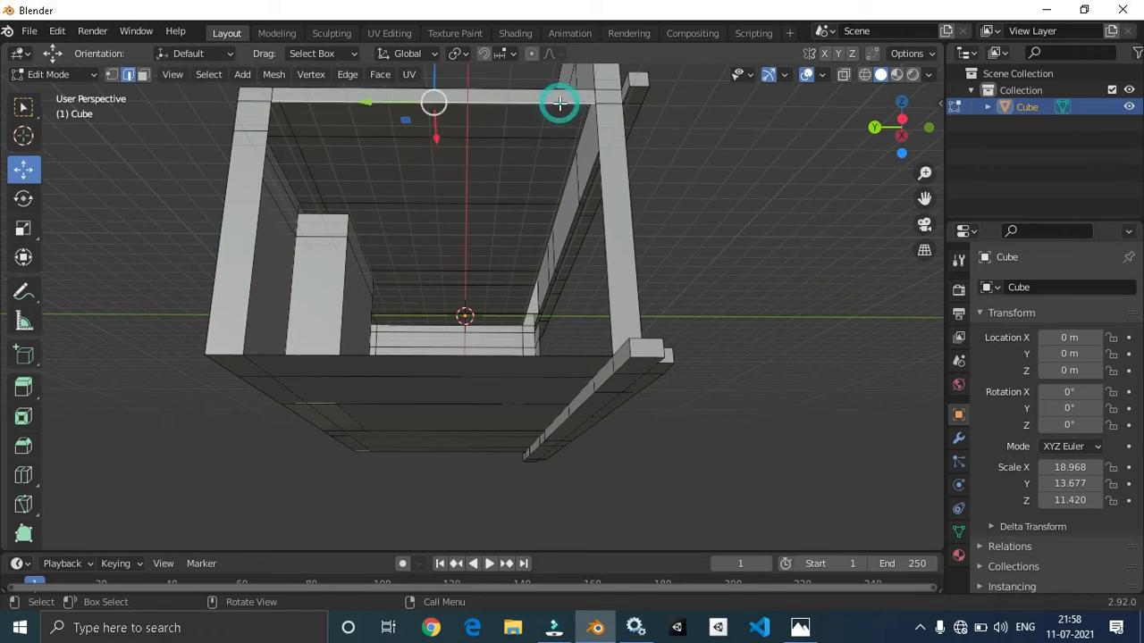
{"action": "middle_click_drag", "start_coordinate": [702, 148], "coordinate": [568, 232]}
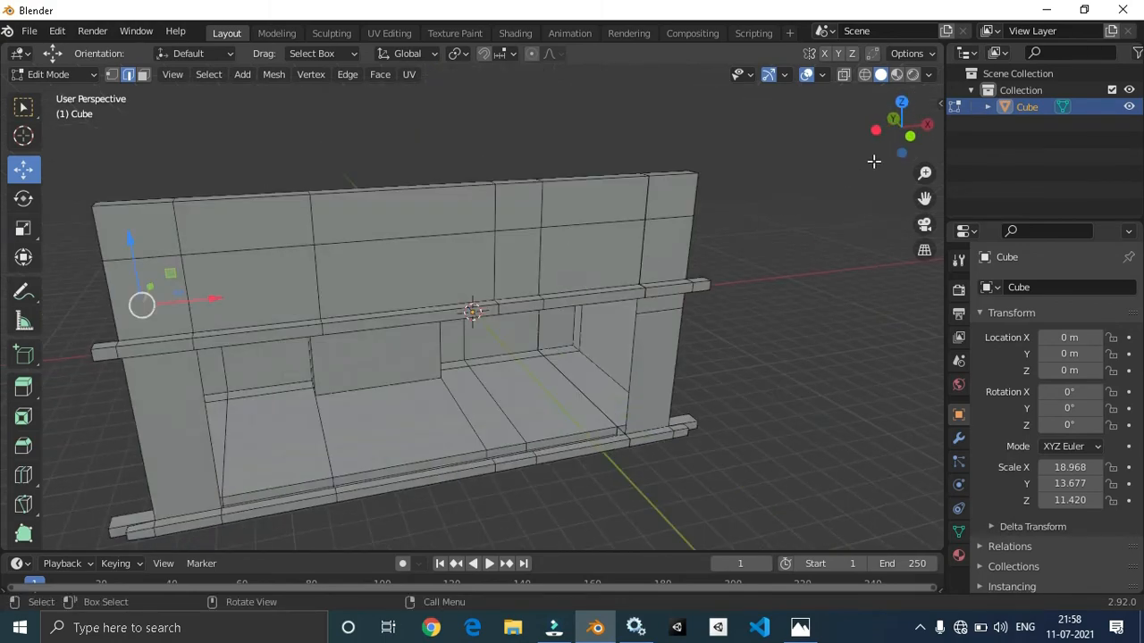
{"action": "mouse_move", "coordinate": [924, 199]}
{"action": "left_mouse_down"}
{"action": "mouse_move", "coordinate": [903, 304]}
{"action": "mouse_move", "coordinate": [921, 211]}
{"action": "left_mouse_up"}
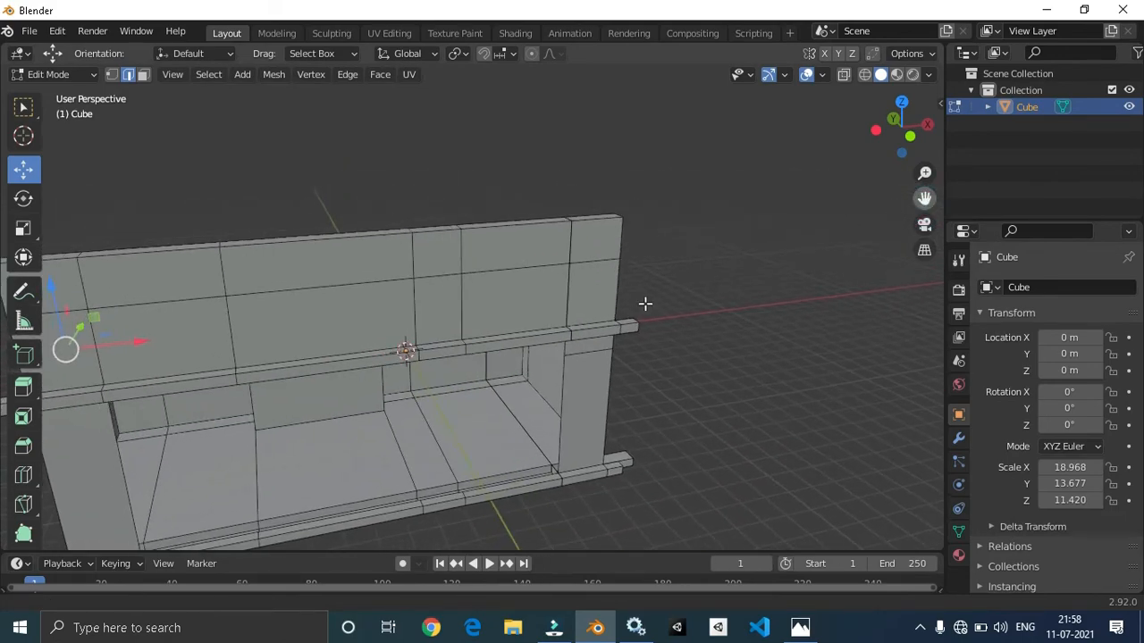
{"action": "middle_click_drag", "start_coordinate": [643, 304], "coordinate": [746, 259]}
{"action": "key", "text": "e"}
{"action": "key", "text": "z"}
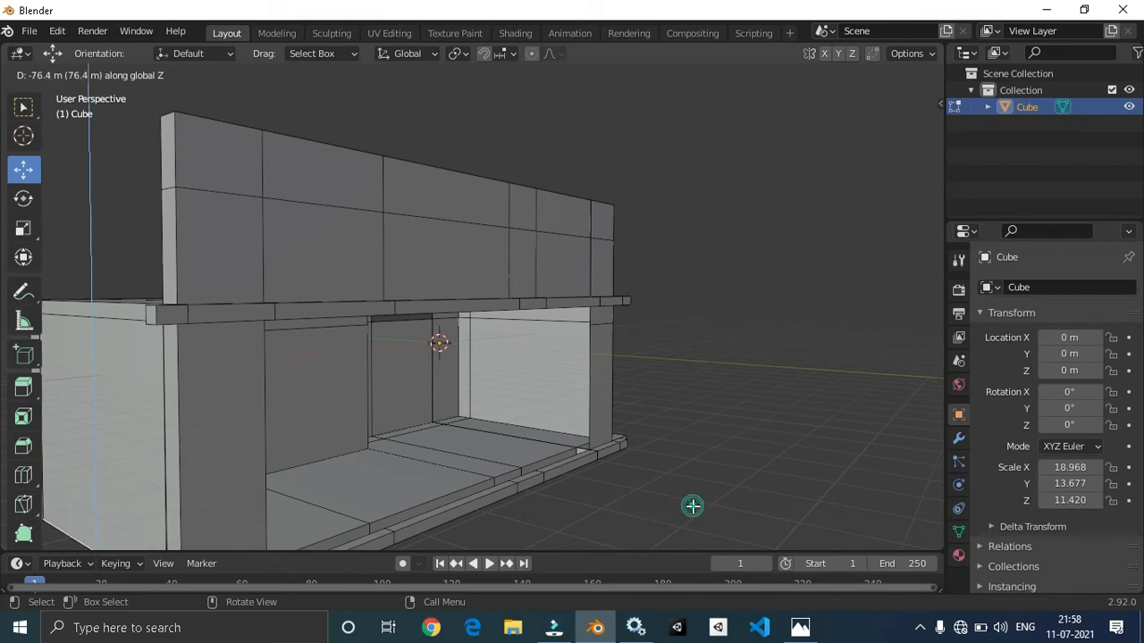
{"action": "left_click", "coordinate": [693, 506]}
{"action": "middle_click_drag", "start_coordinate": [715, 488], "coordinate": [689, 454]}
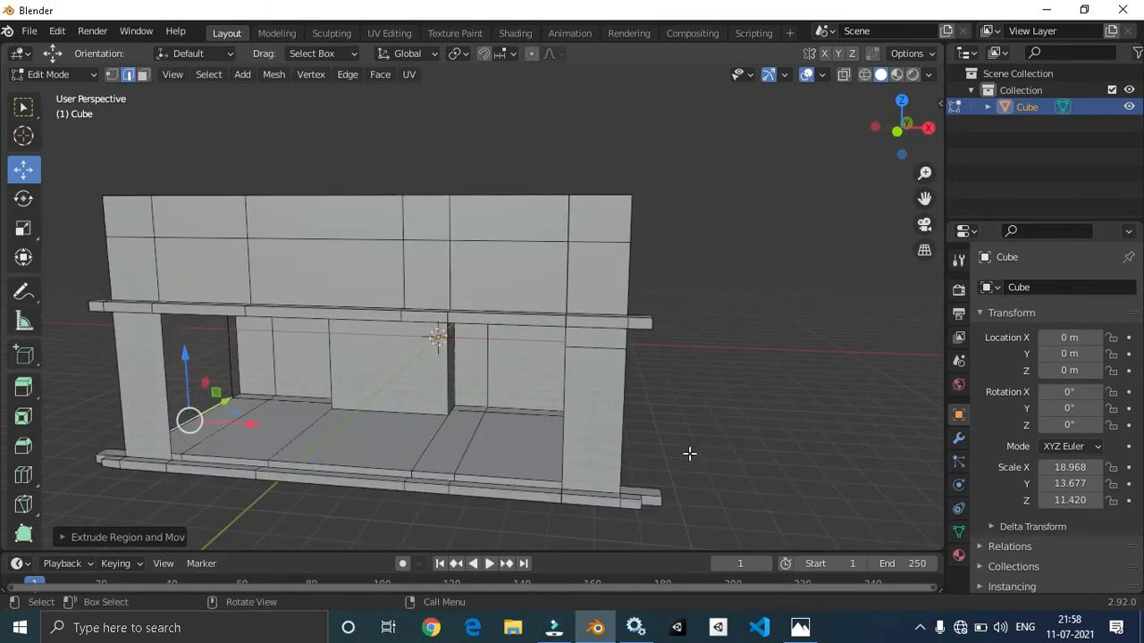